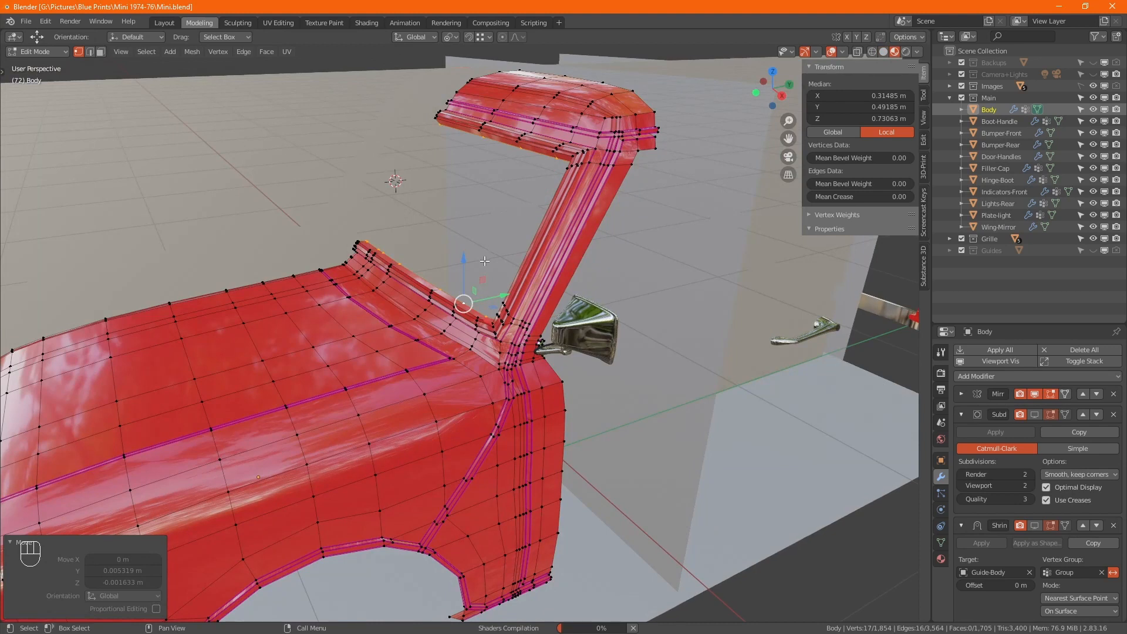
Step: Hide the Images reference collection and expand the selected windscreen edge loop seven times to cover the window seal
scroll(484, 261, "up", 1)
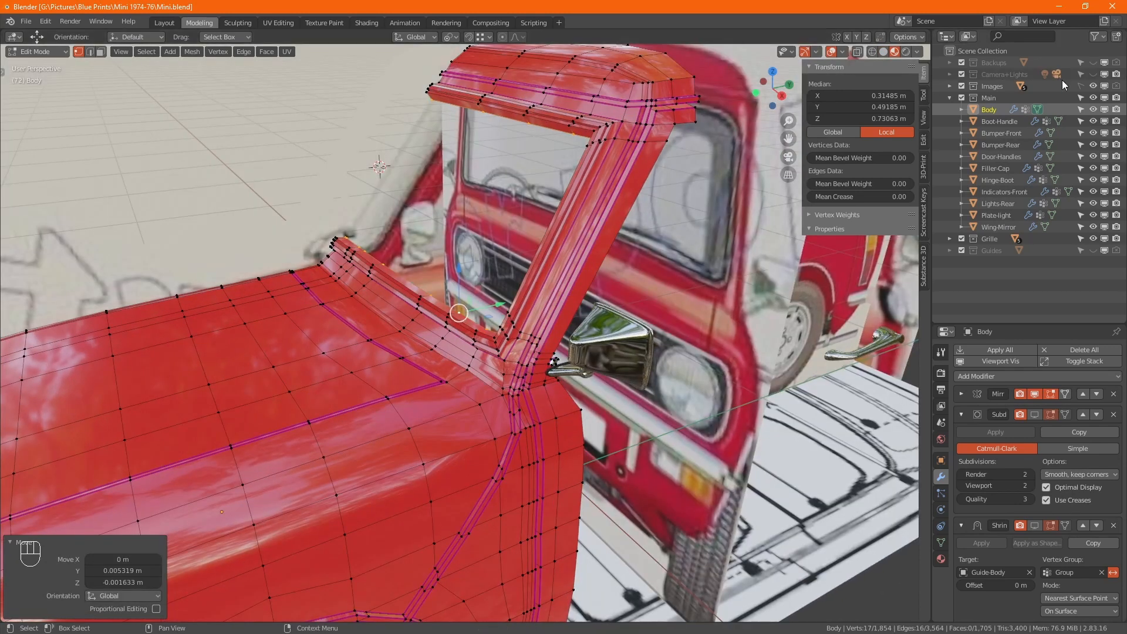
left_click(1093, 86)
key("ctrl")
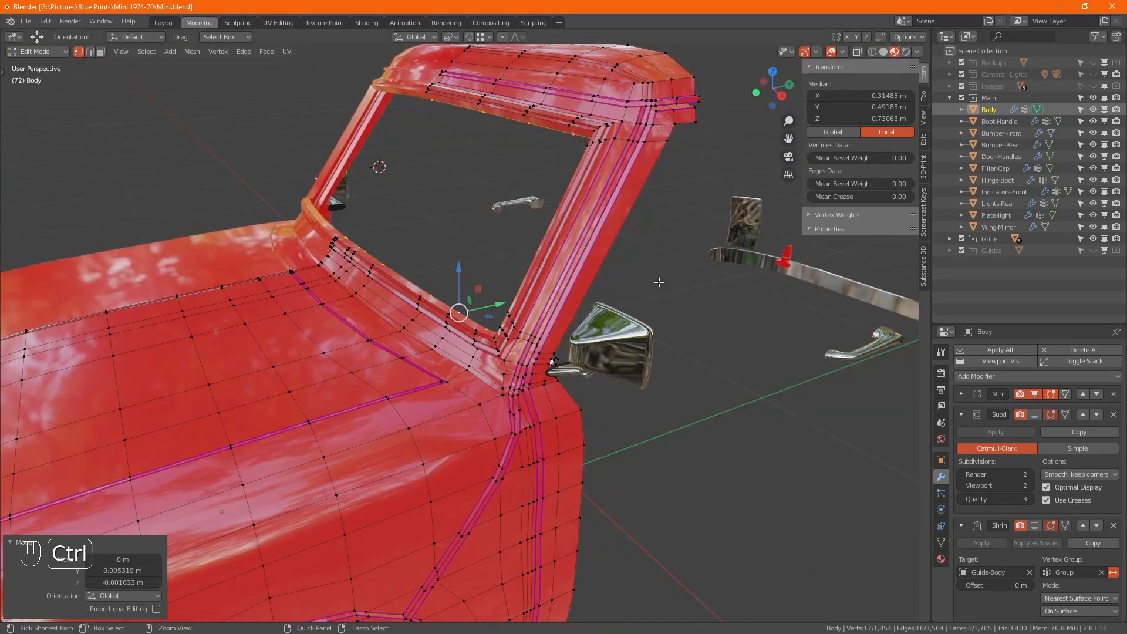
key("ctrl+KP_Add")
key("ctrl+KP_Add")
key("ctrl+KP_Add")
key("ctrl+KP_Add")
key("ctrl+KP_Add")
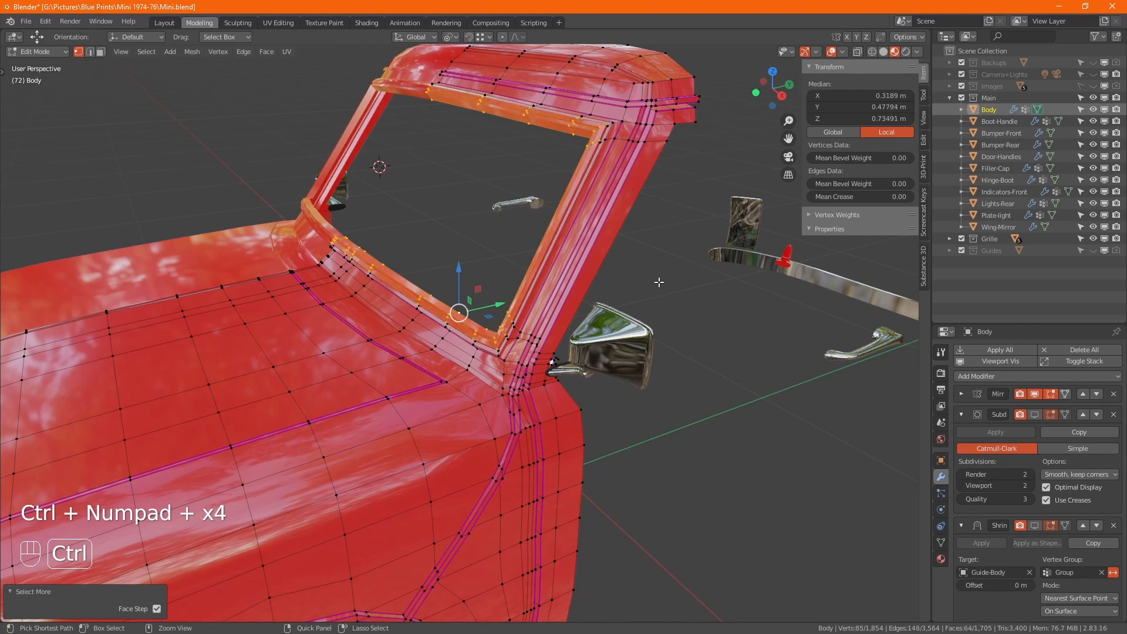
key("ctrl+KP_Add")
key("ctrl+KP_Add")
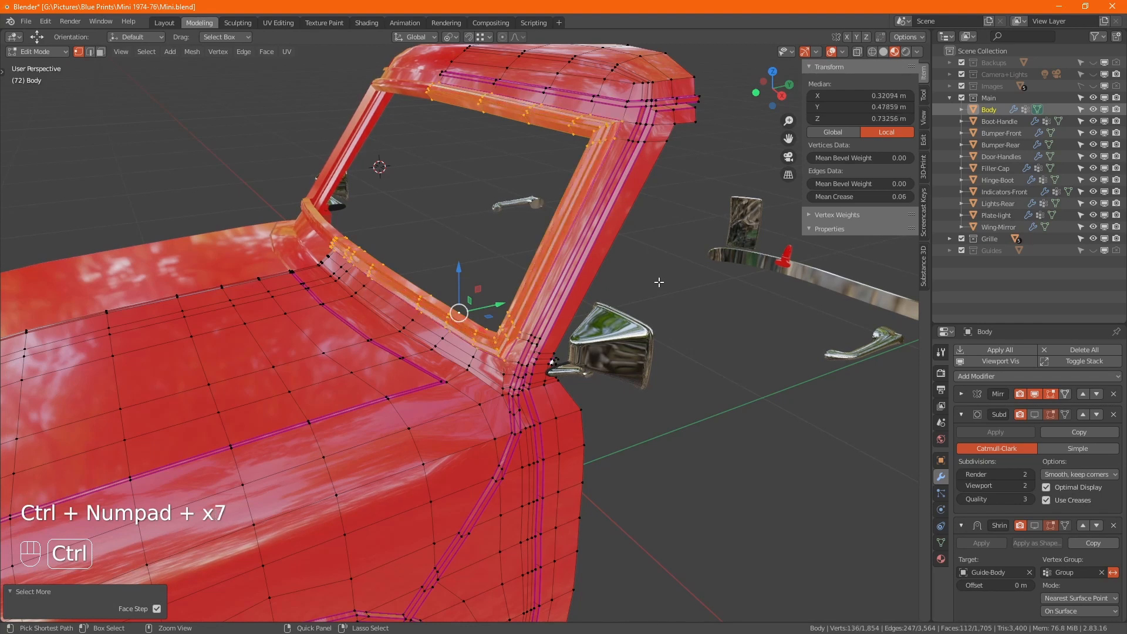
Step: Allow network access in the firewall alert and assign the Plastic-Black material to the selected windscreen seal faces
left_click(941, 558)
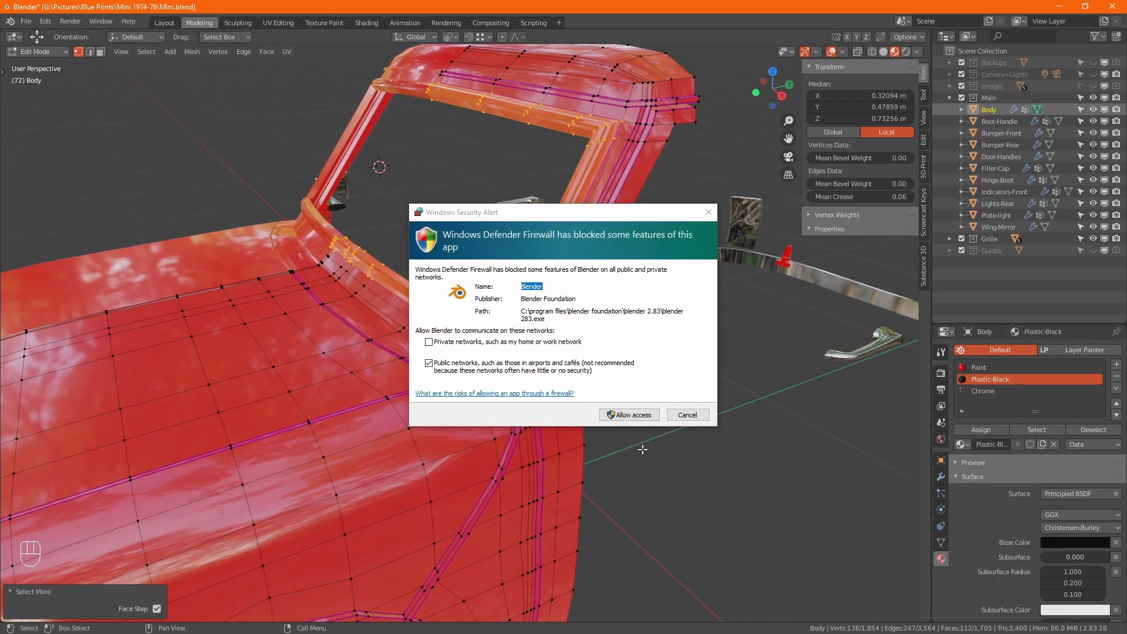
left_click(628, 415)
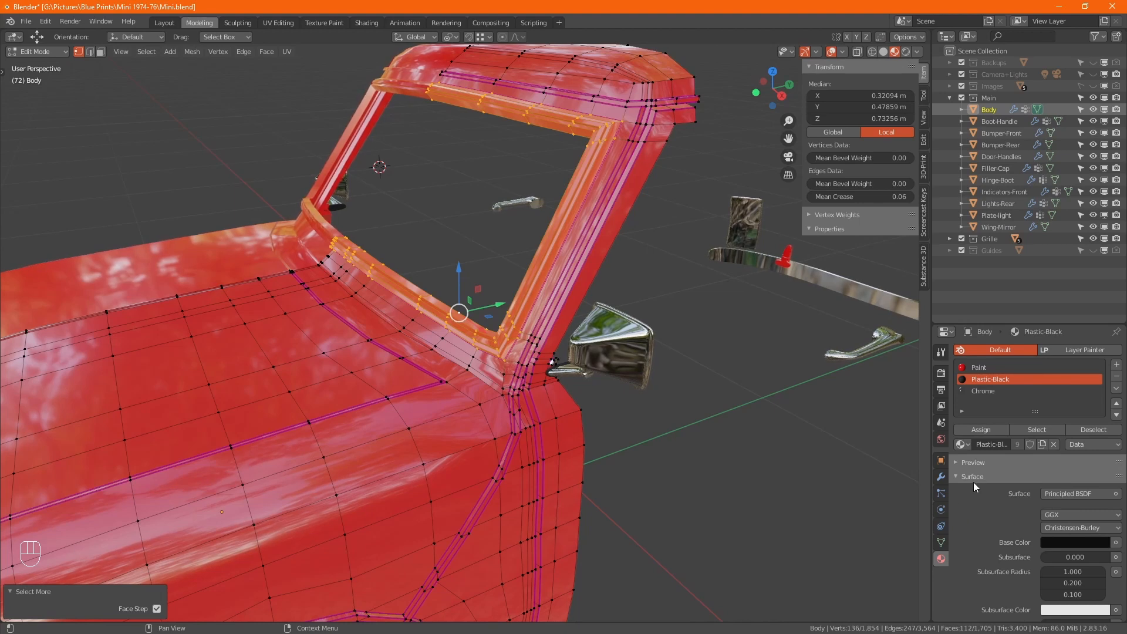
left_click(978, 431)
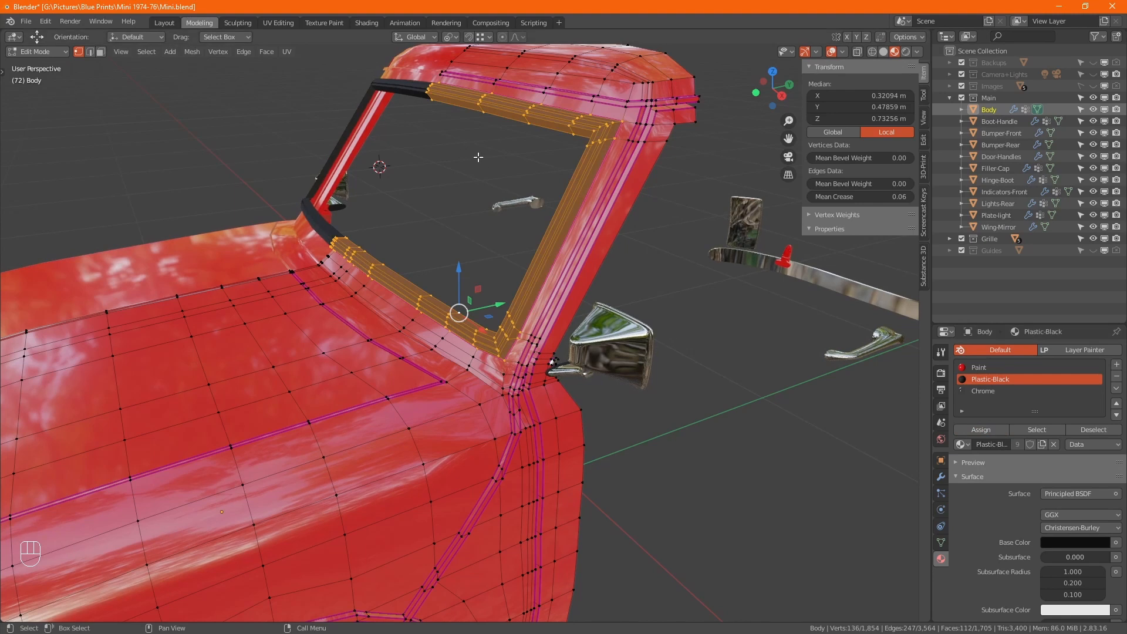
Step: Assign the Chrome material to the narrow strip of faces running around the middle of the windscreen seal
scroll(599, 124, "up", 2)
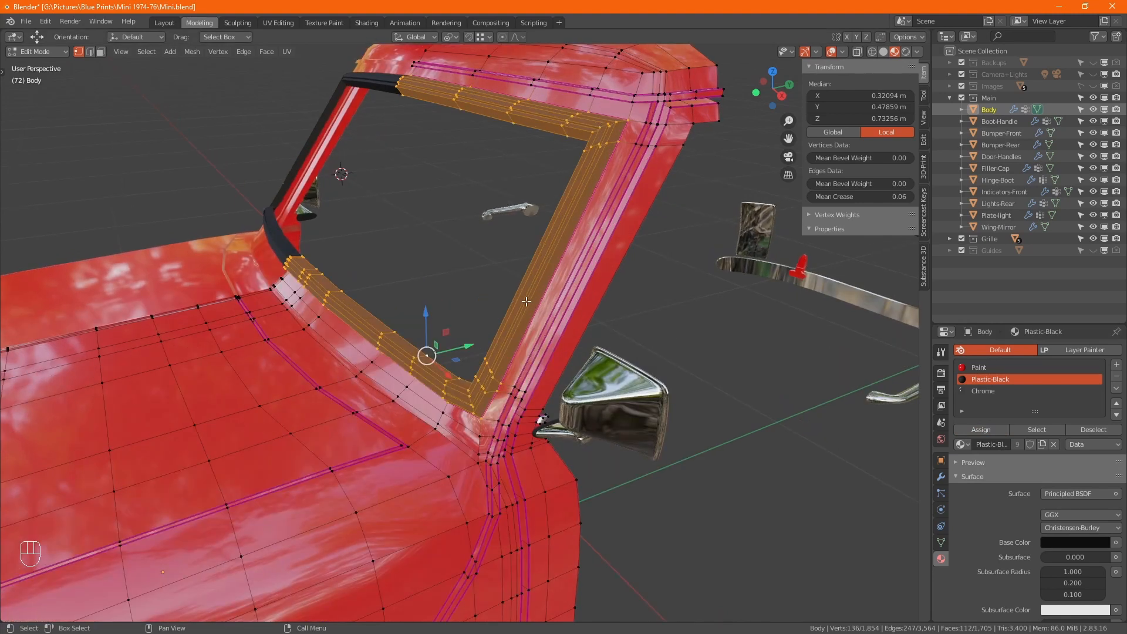
key("alt")
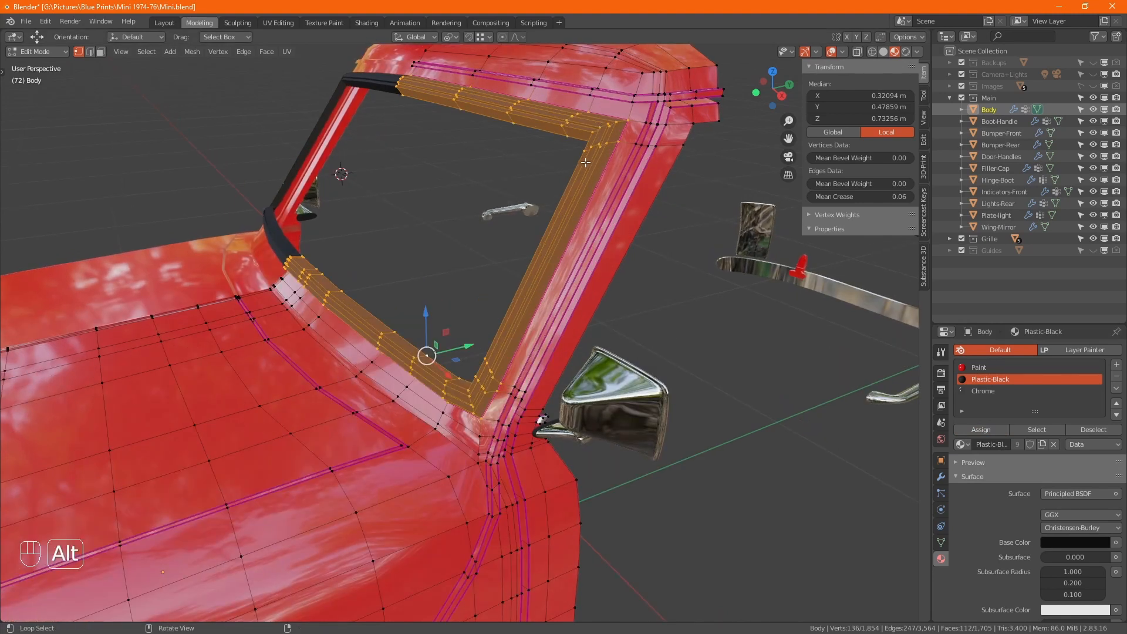
left_click(585, 163, "alt")
left_click(589, 163, "alt+shift")
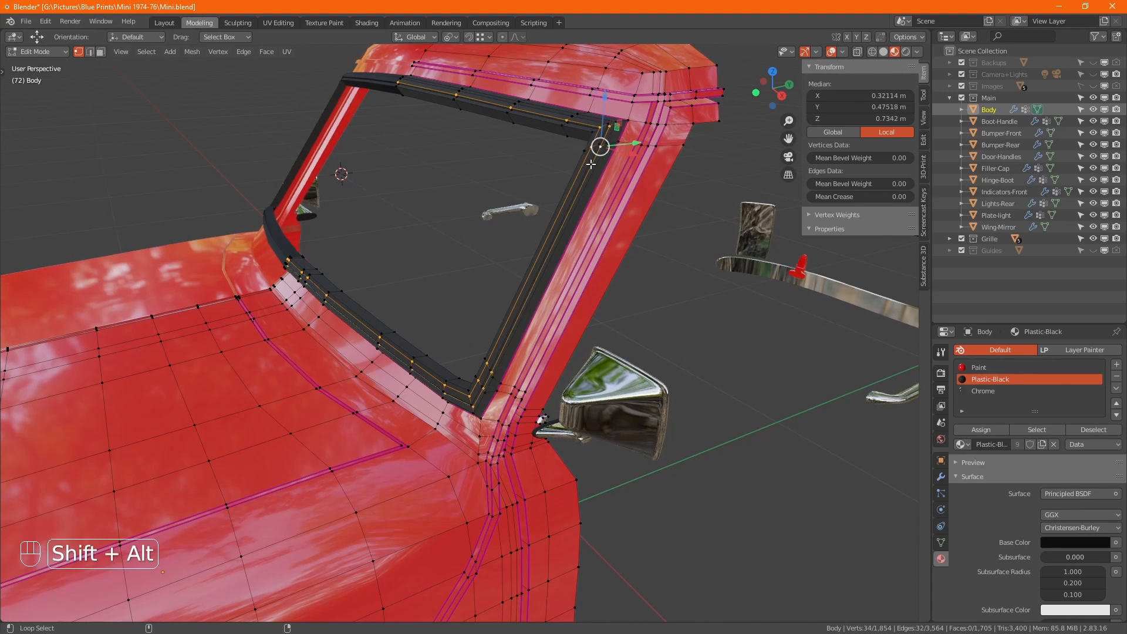
scroll(587, 165, "up", 2)
key("ctrl+z")
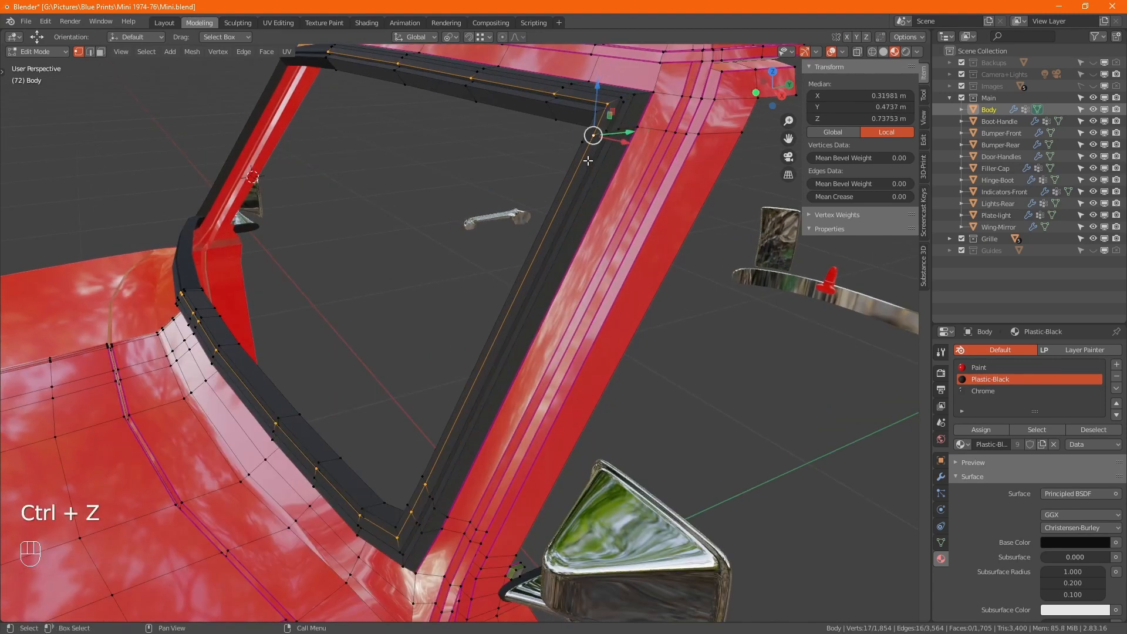
left_click(588, 160, "alt+shift")
key("ctrl+KP_Add")
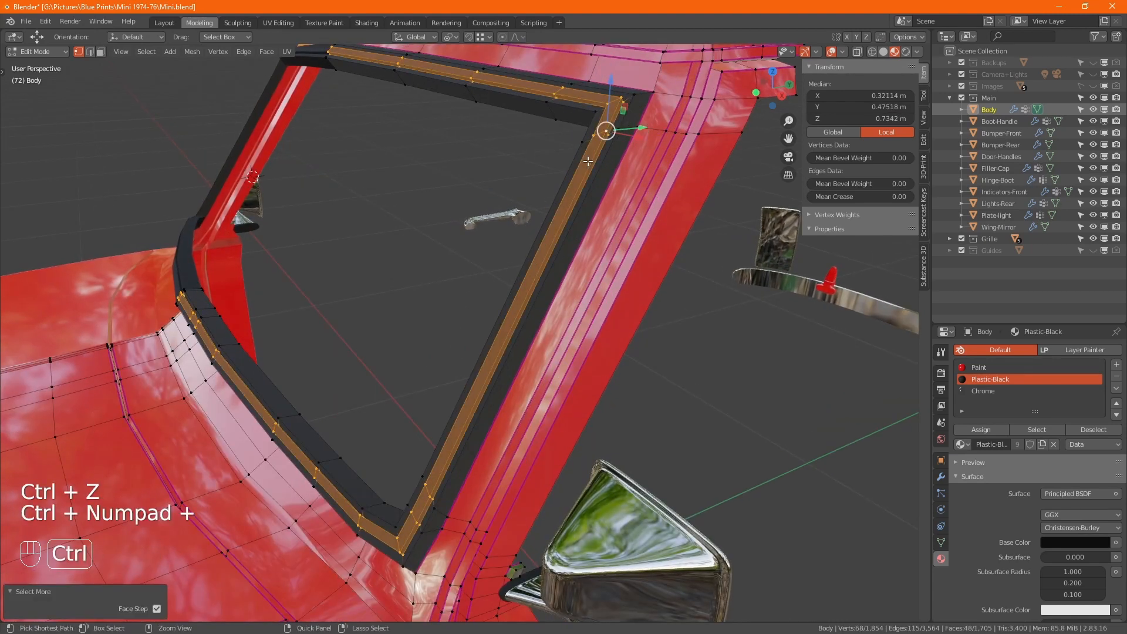
left_click(1006, 392)
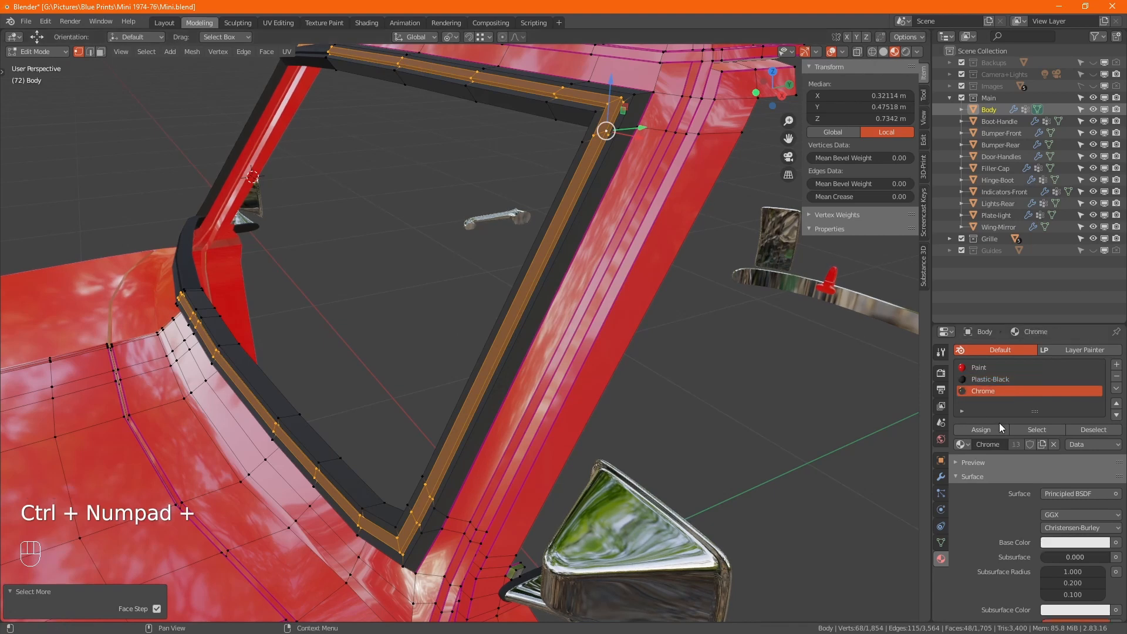
left_click(998, 428)
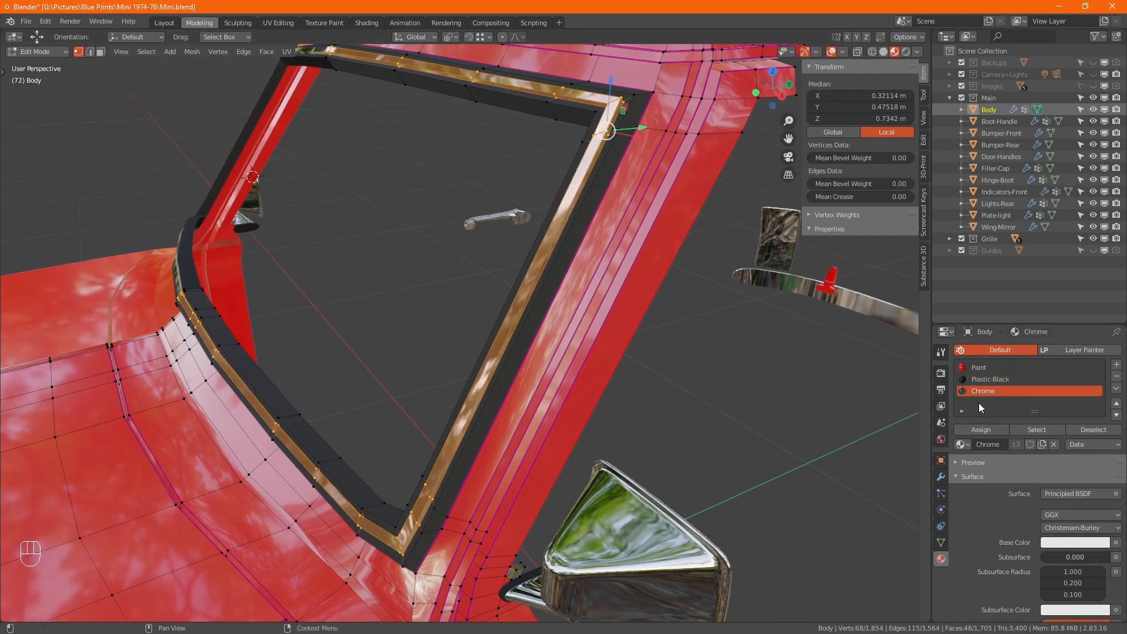
Step: Show the body's subdivision in the viewport and inspect the windscreen trim's upper corner at viewport levels 3 and 2
left_click(940, 476)
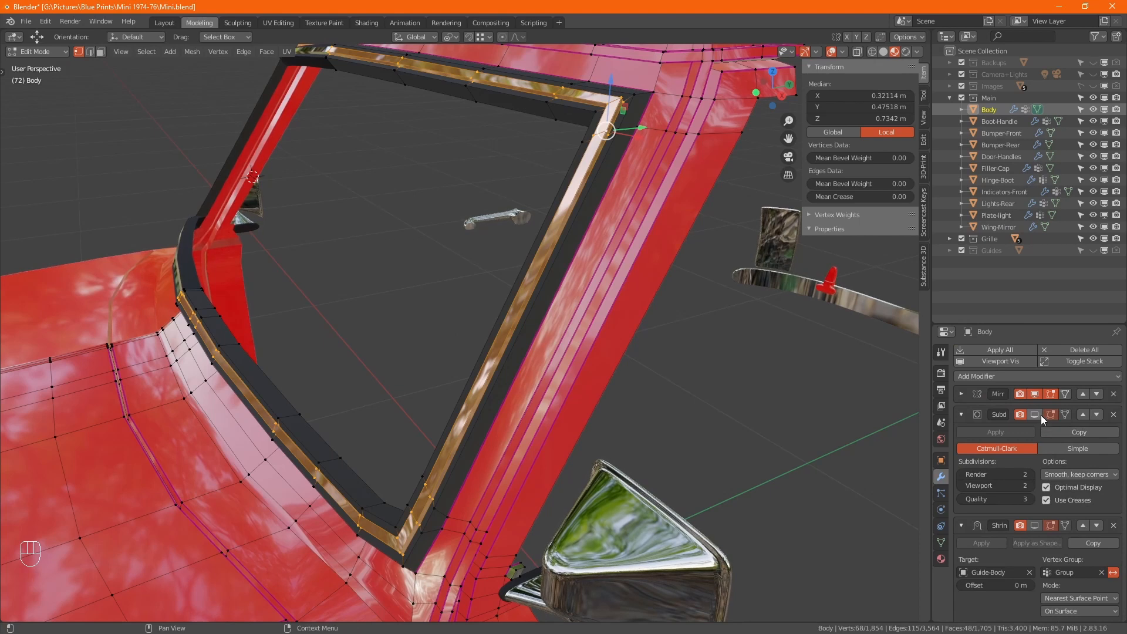
key("Tab")
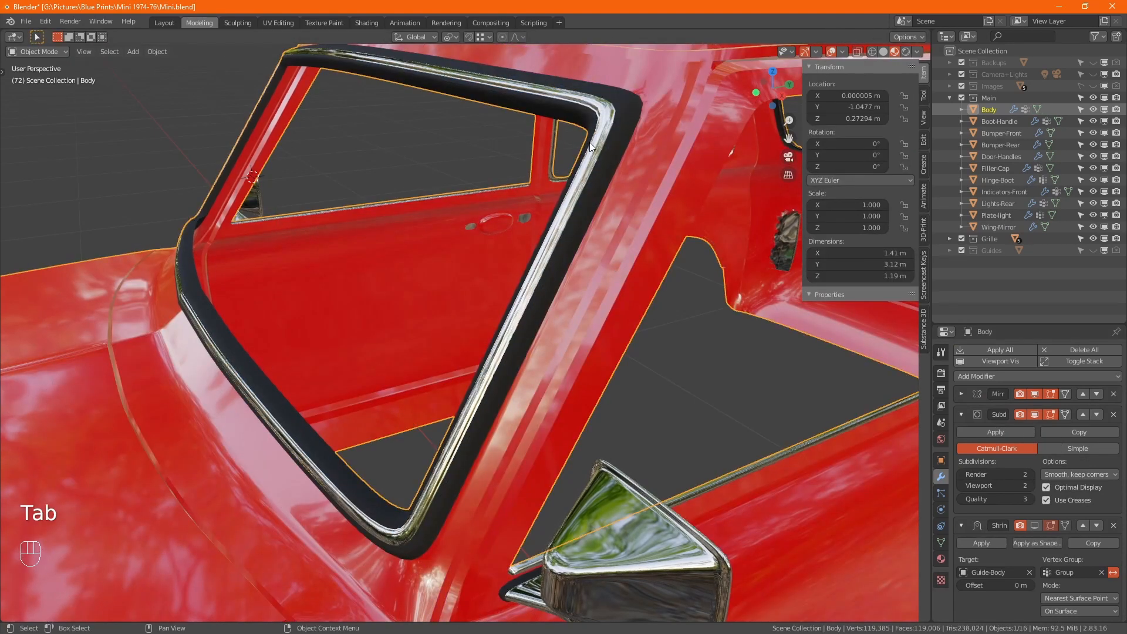
middle_click_drag(589, 142, 556, 199)
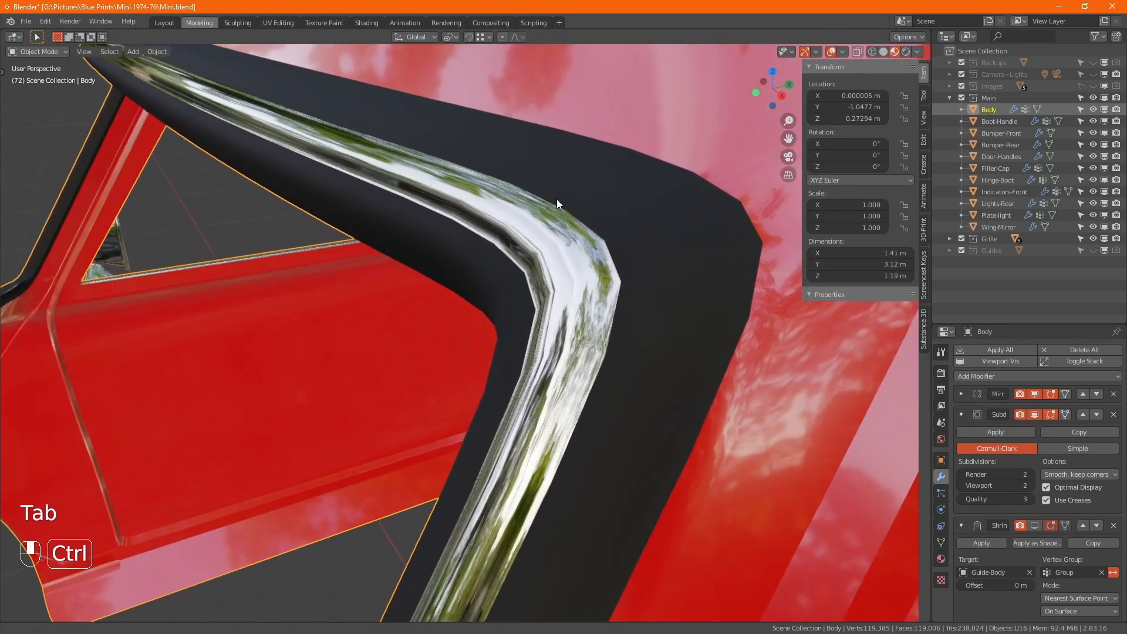
key("Tab")
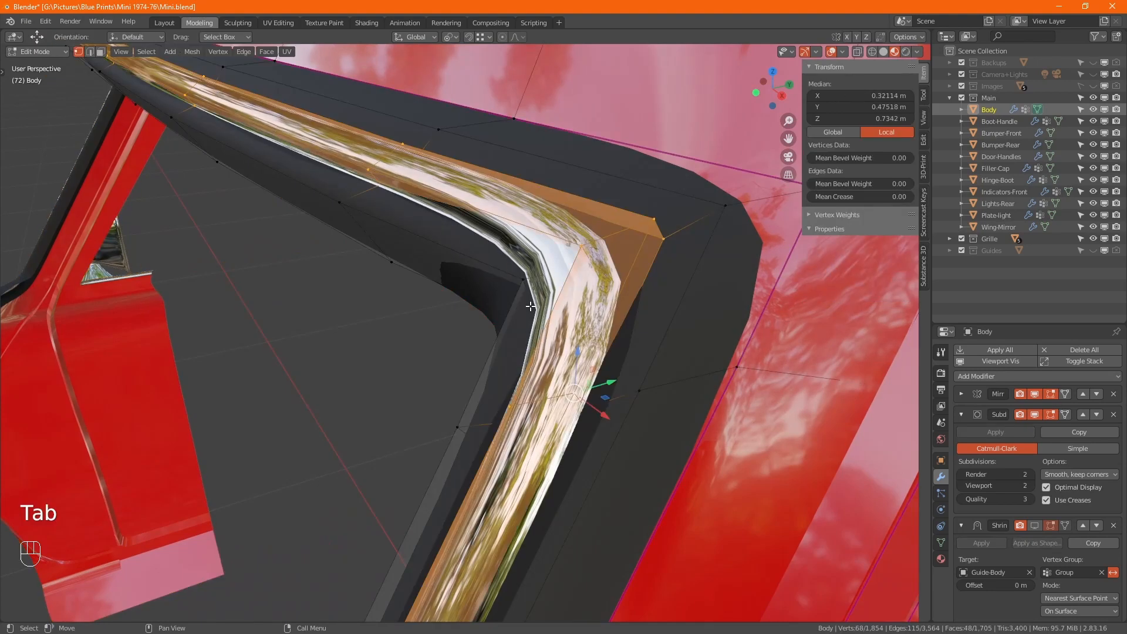
middle_click_drag(426, 279, 406, 262, "alt")
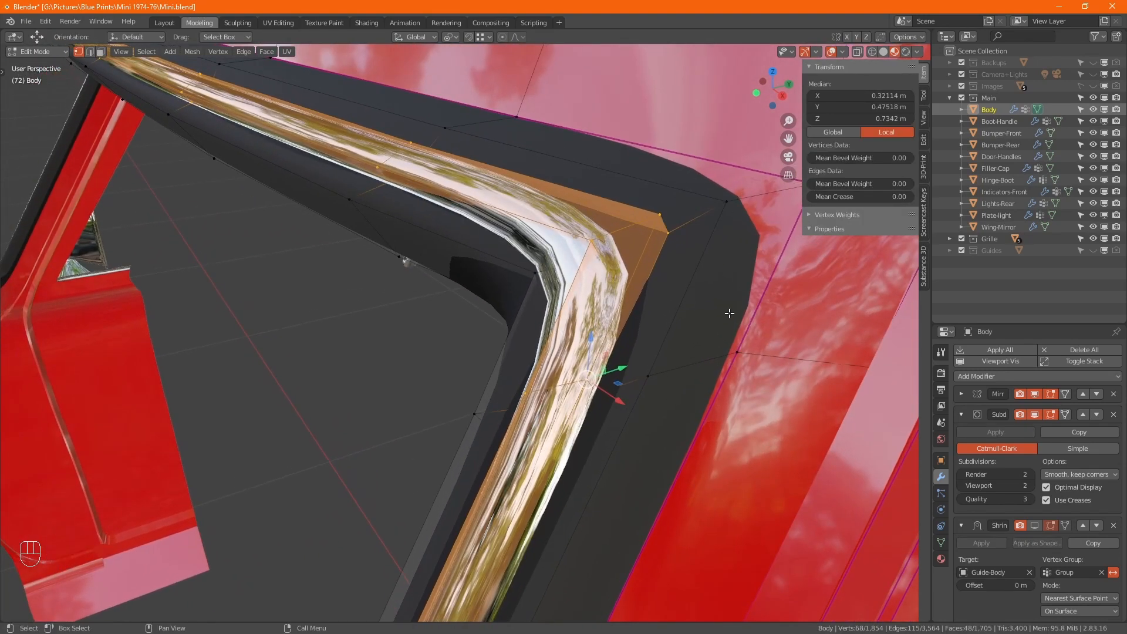
scroll(729, 314, "down", 2)
mouse_move(697, 307)
middle_mouse_down("alt")
mouse_move(657, 292)
mouse_move(674, 292)
mouse_move(659, 322)
mouse_move(689, 317)
middle_mouse_up("alt")
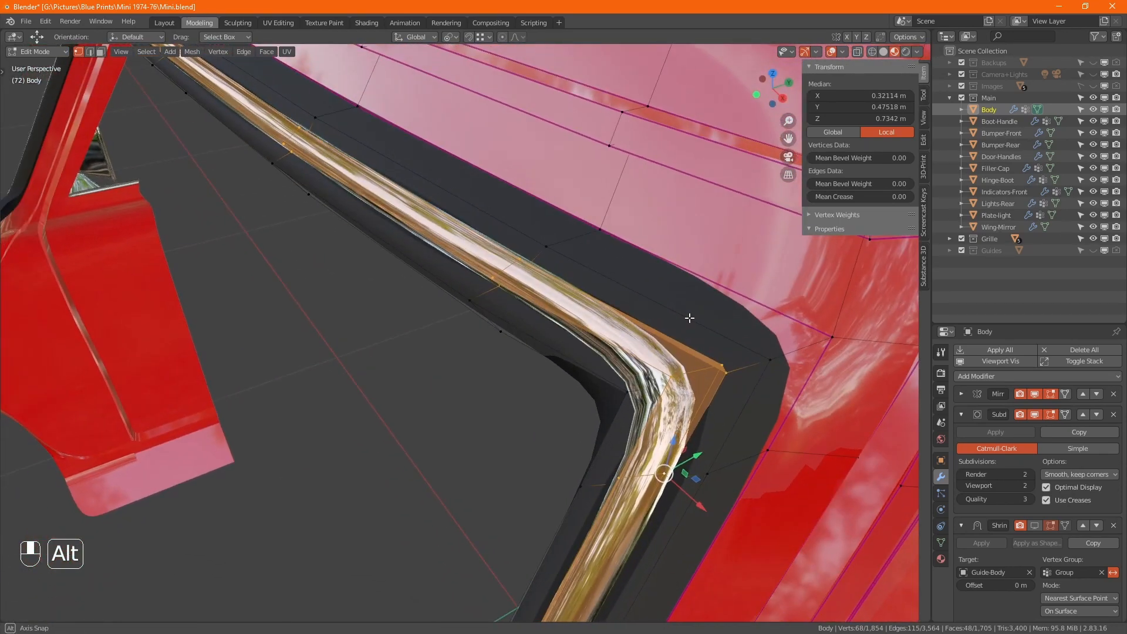
left_click(1031, 484)
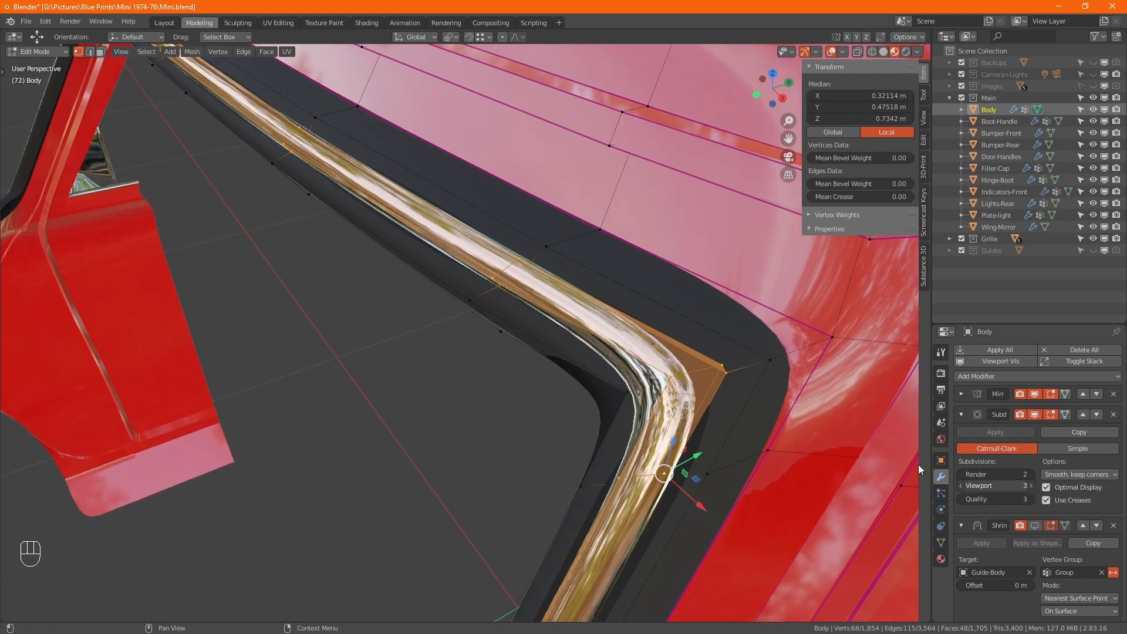
left_click(961, 485)
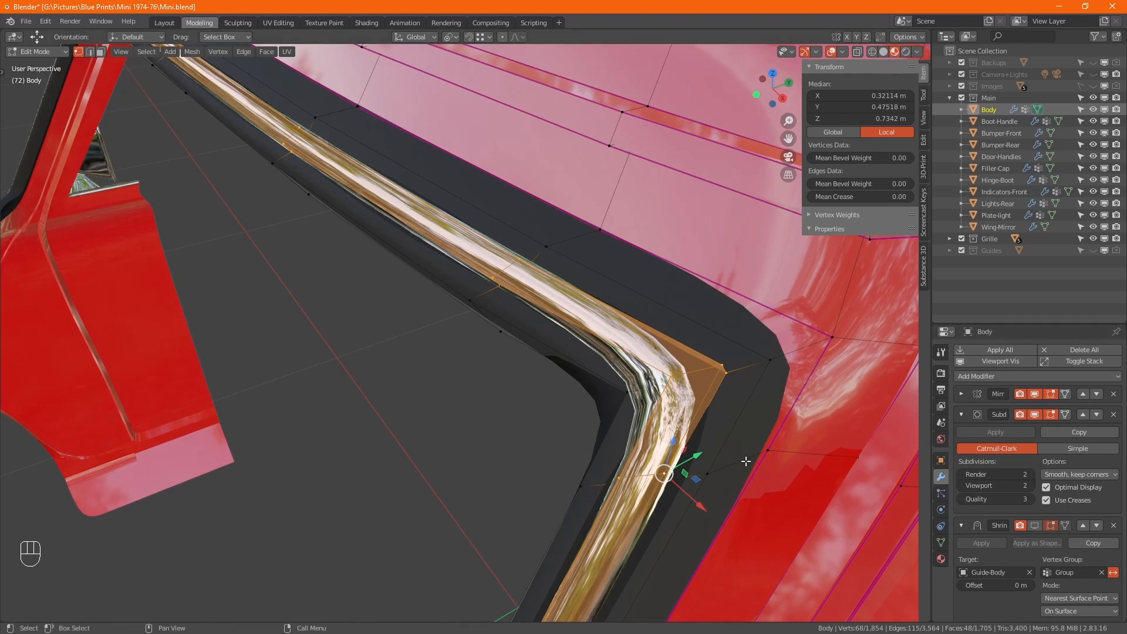
Step: Apply flat shading to the Body object and inspect the facets around the windscreen corner
key("Tab")
right_click(704, 340)
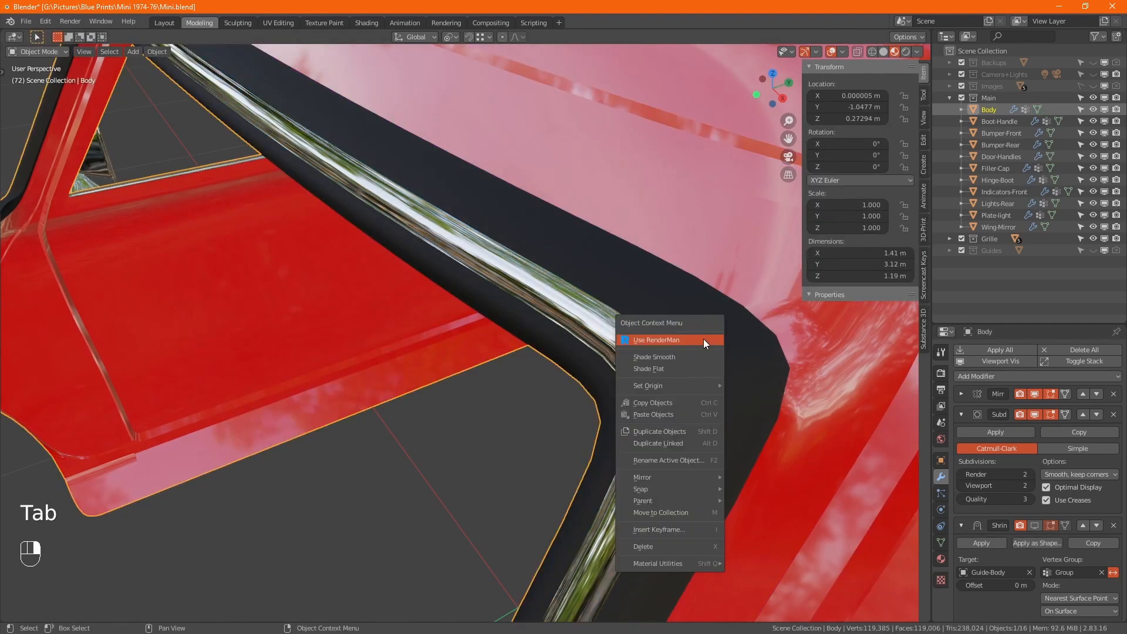
left_click(677, 368)
scroll(742, 411, "up", 1, "alt")
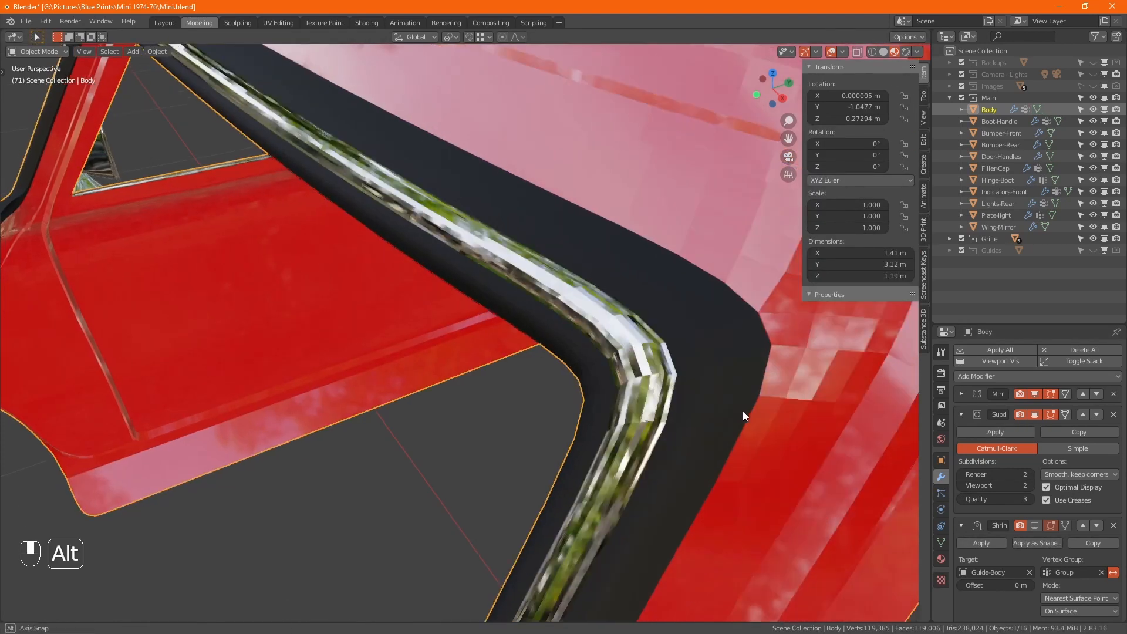
middle_click_drag(742, 411, 740, 414, "alt")
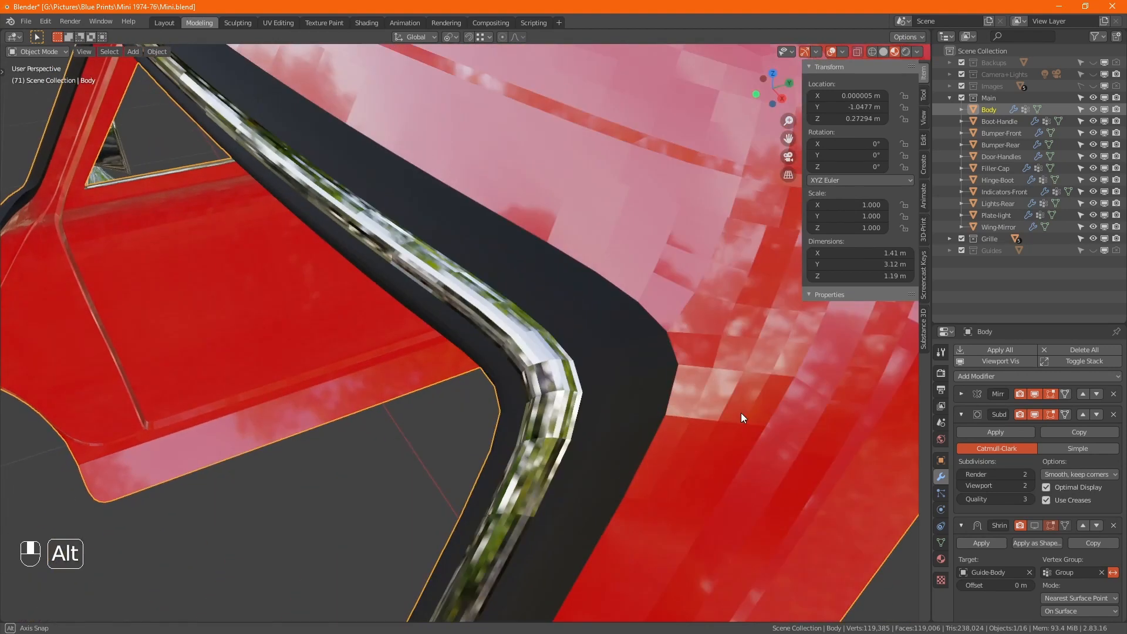
Step: Raise the body's viewport subdivisions to 3 and 4 to compare the flat-shaded surface, and set them back to 2
left_click(1031, 483)
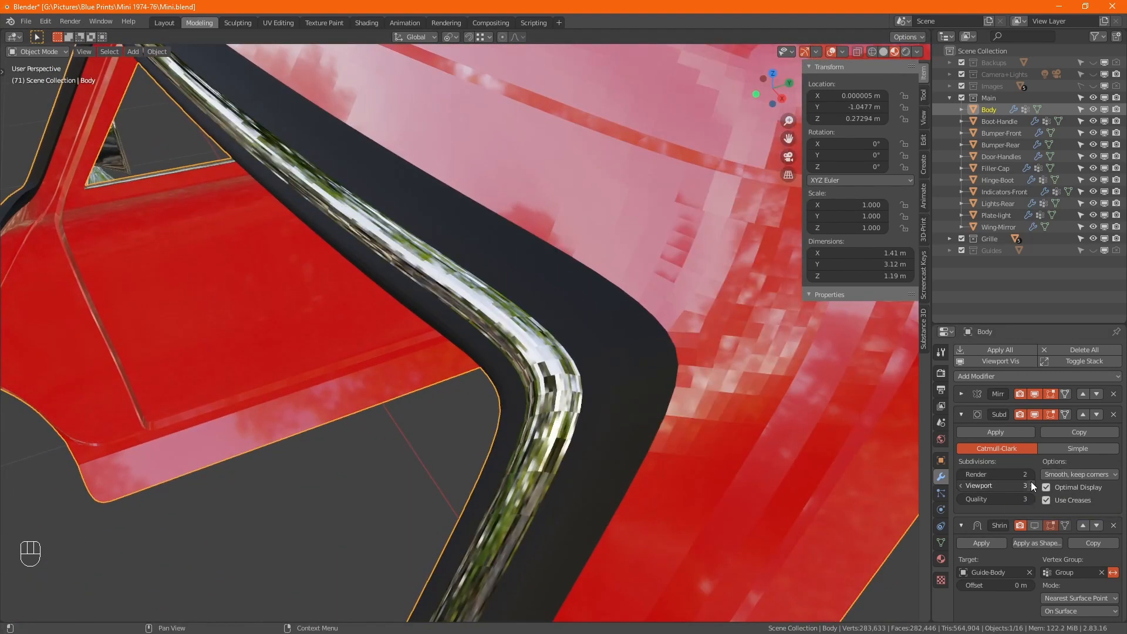
left_click(1030, 482)
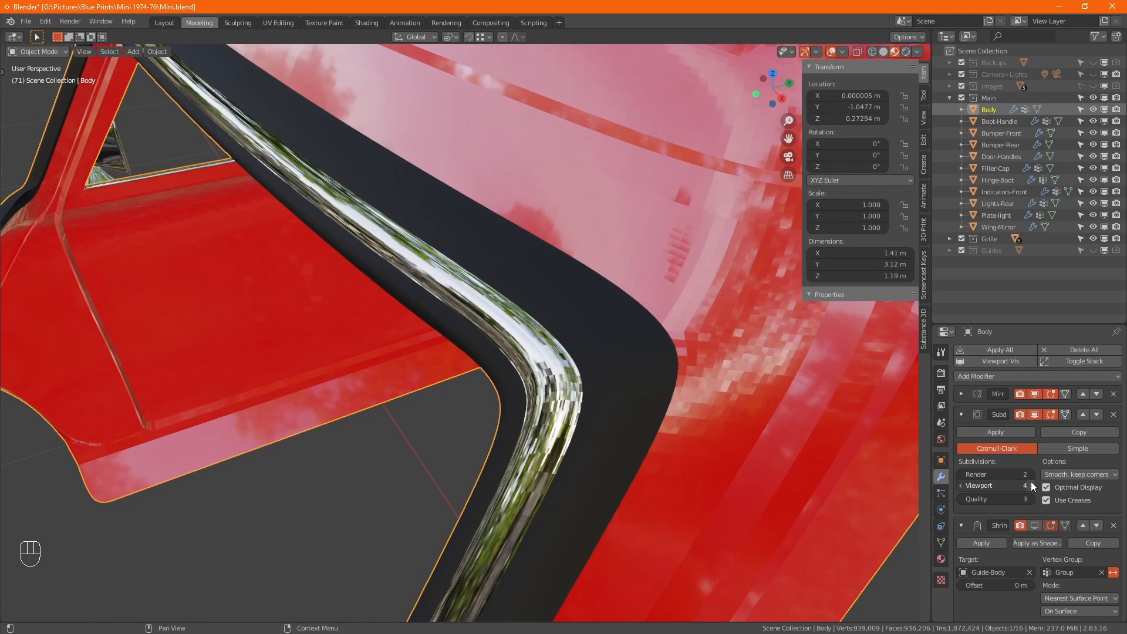
scroll(594, 396, "down", 8)
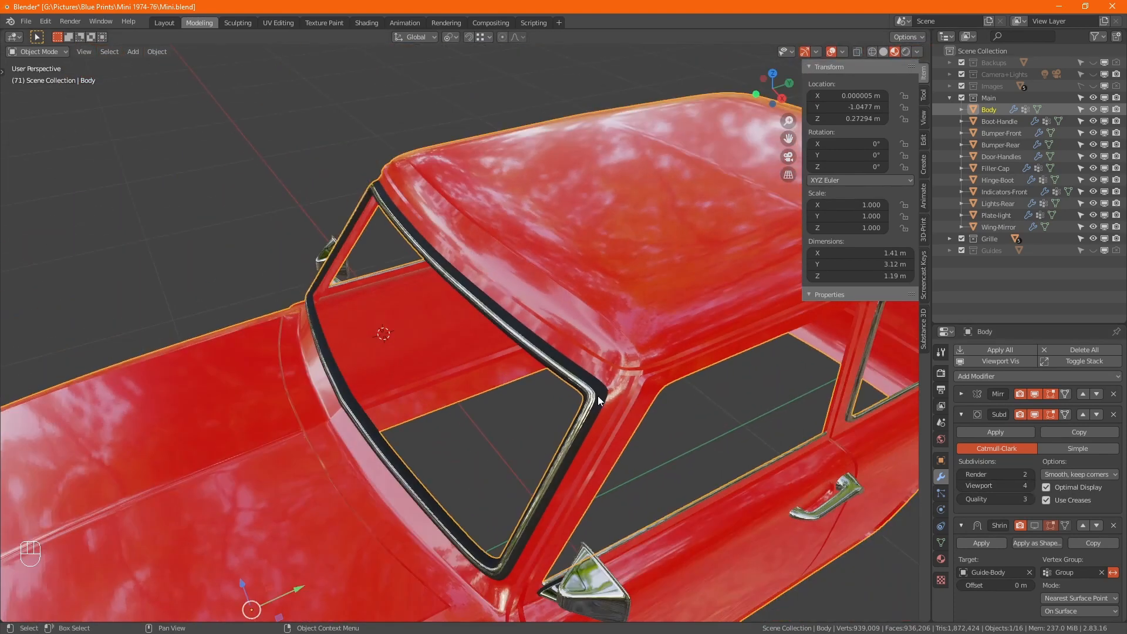
left_click_drag(635, 412, 632, 392, "alt")
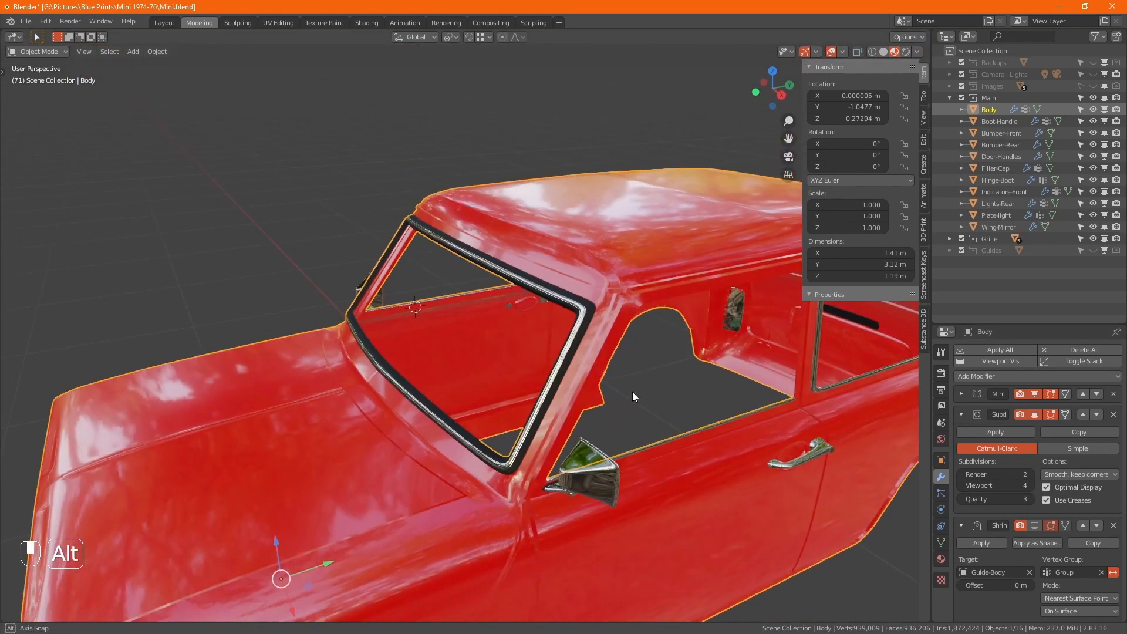
left_click(989, 482)
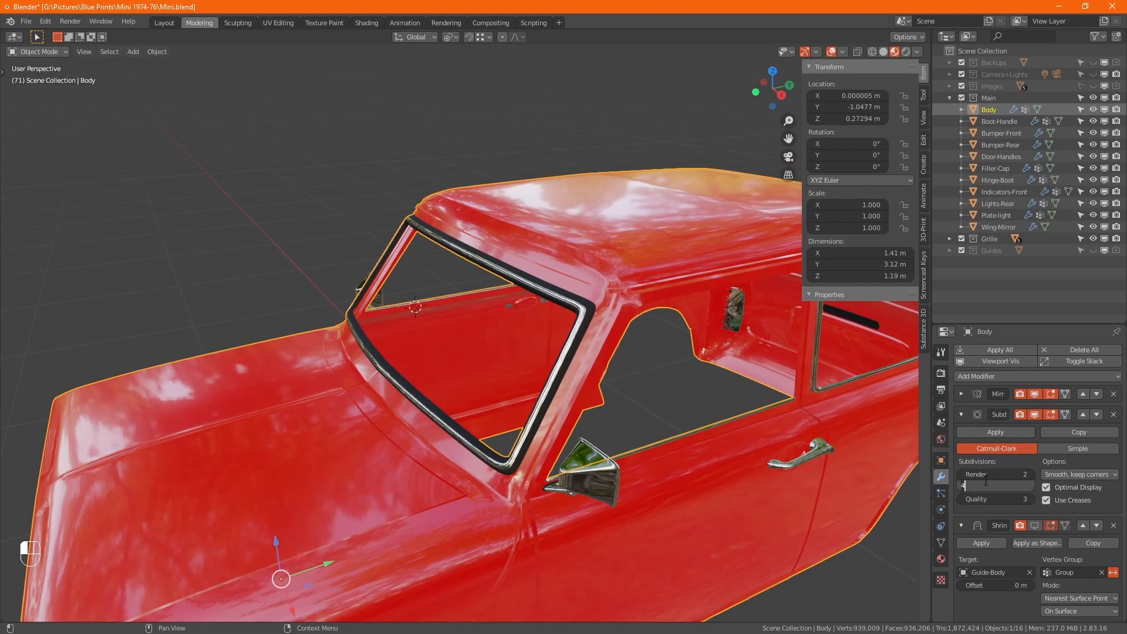
key("Return")
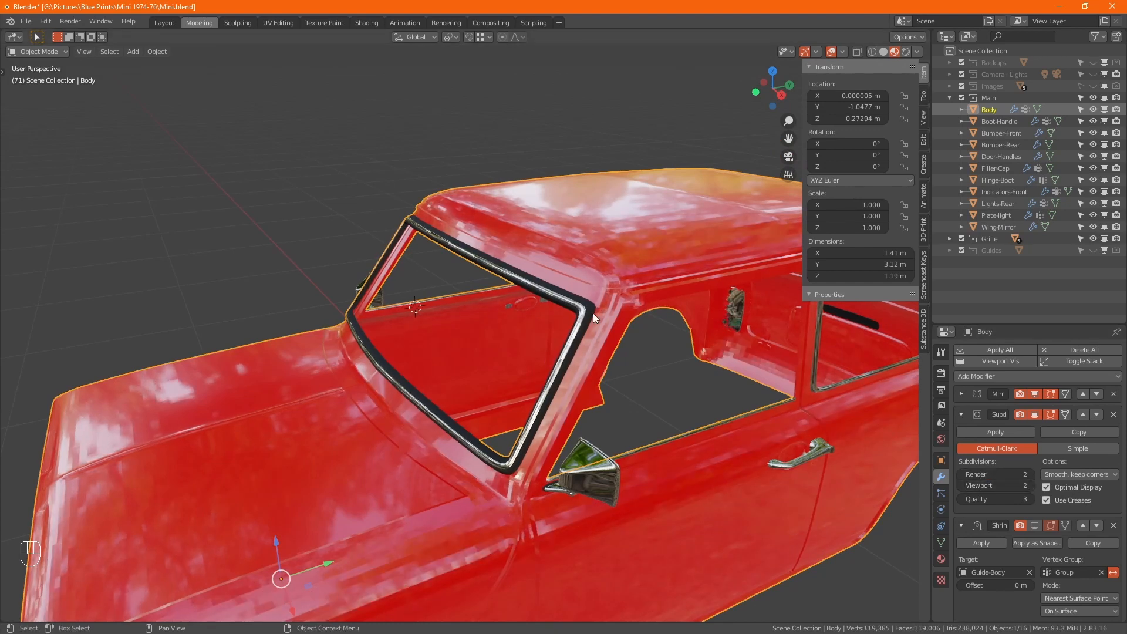
Step: Return to editing the body mesh with the subdivision display turned off and the viewport in solid shading
scroll(593, 317, "up", 5)
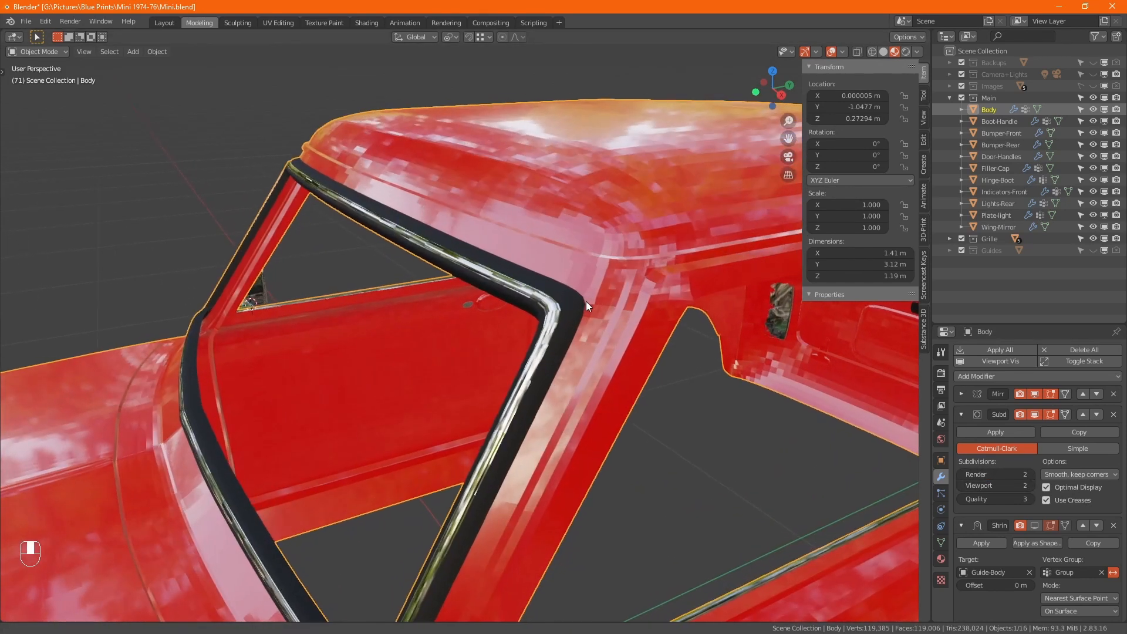
scroll(577, 288, "up", 3)
key("Tab")
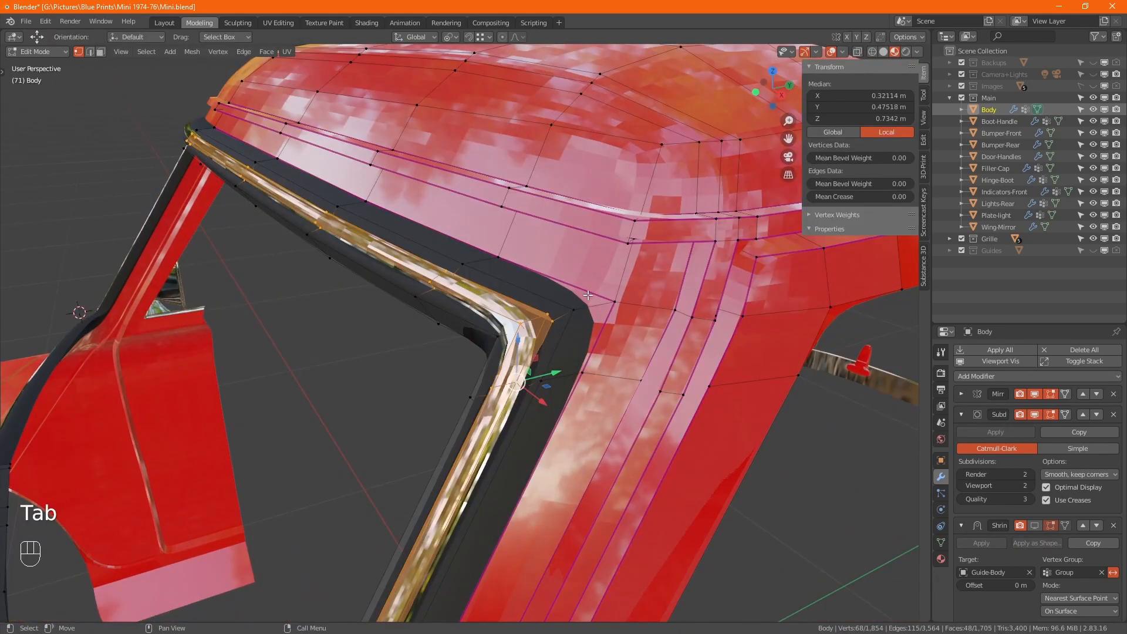
left_click(1035, 414)
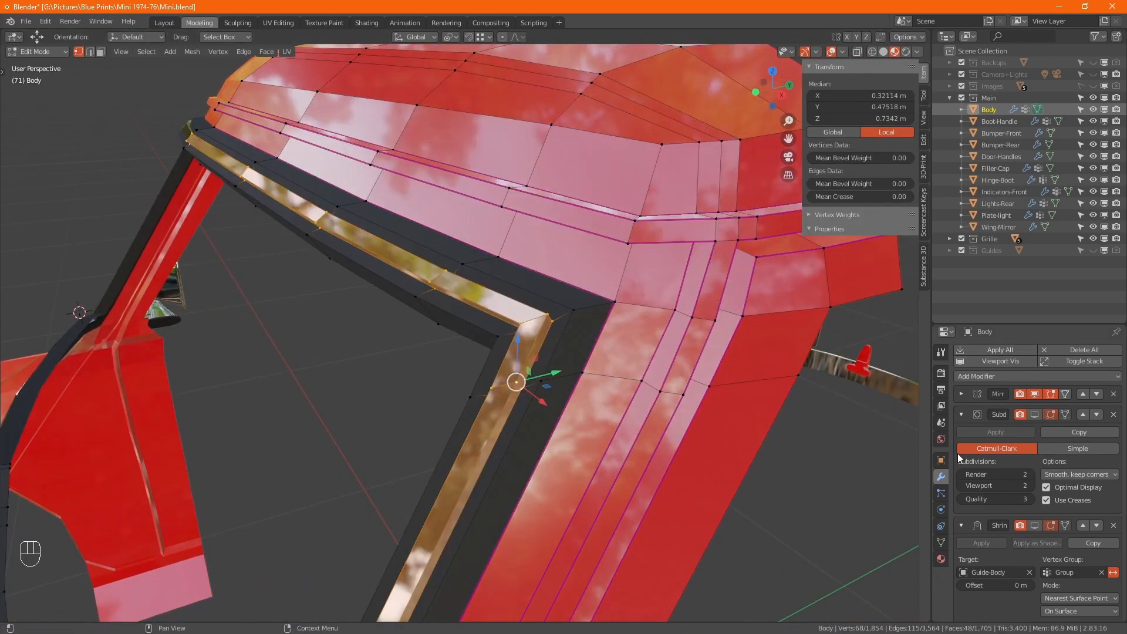
left_click(884, 51)
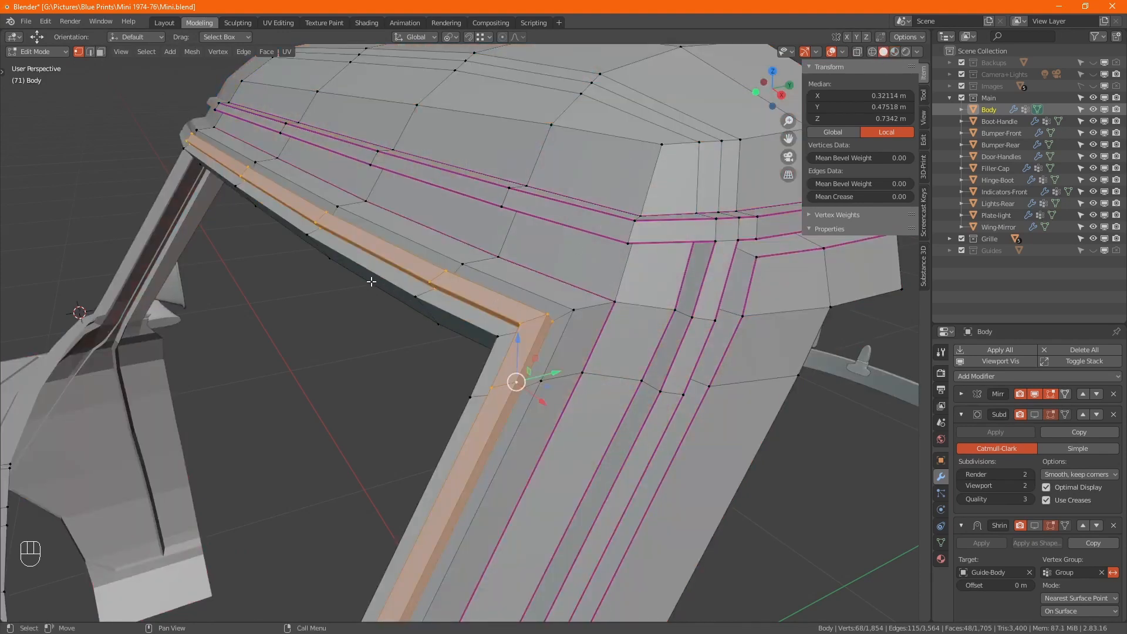
Step: Select the vertices of the upper windscreen trim, move them about 2 mm back and 3 mm up, and leave mesh editing
left_click(189, 138)
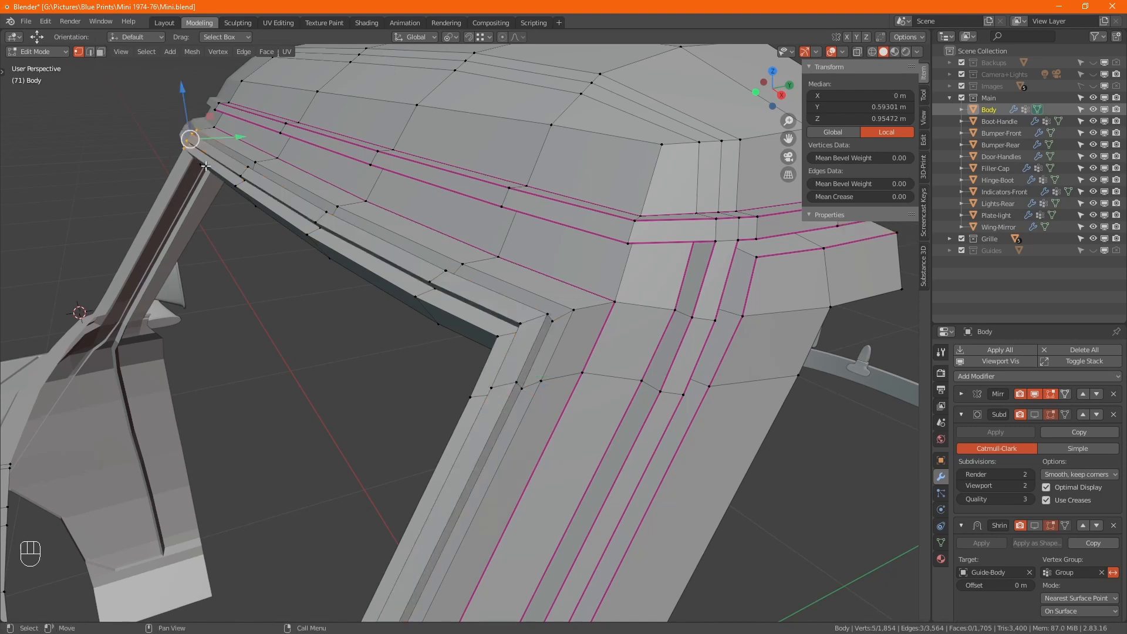
left_click_drag(196, 237, 260, 160, "shift")
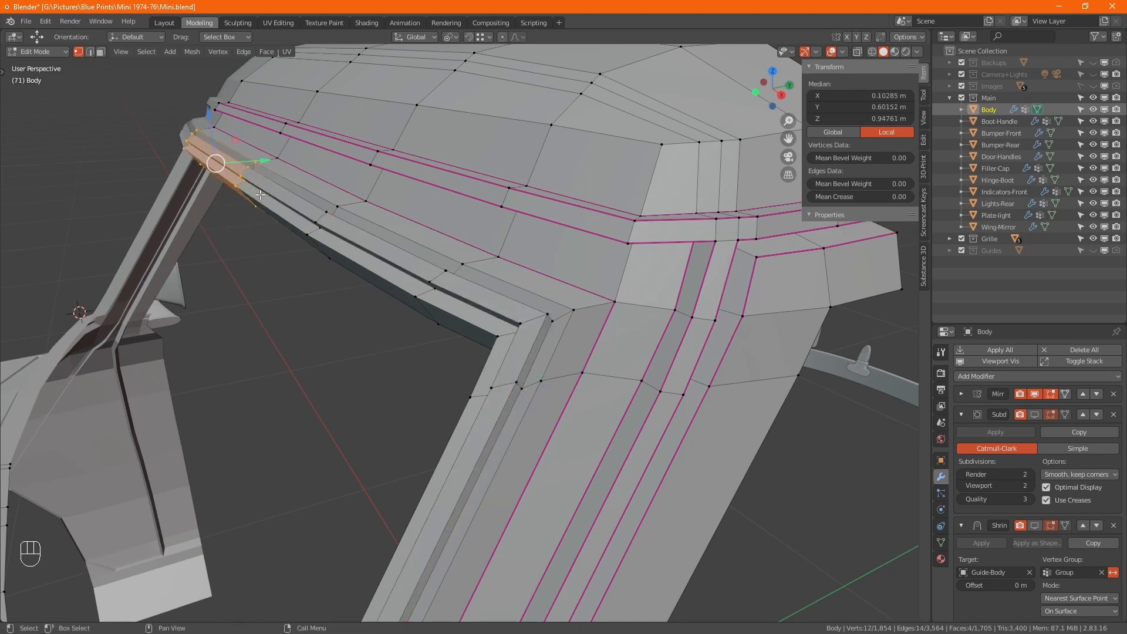
key("alt+z")
left_click_drag(168, 192, 198, 125, "shift")
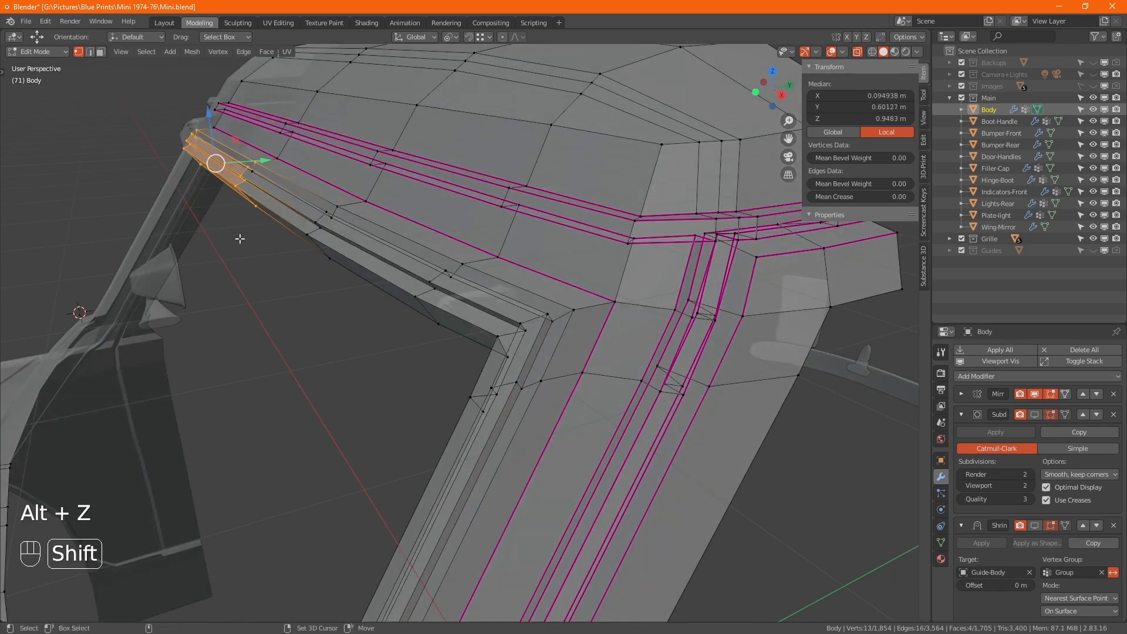
left_click_drag(232, 202, 349, 272, "shift")
left_click_drag(370, 339, 274, 208, "shift")
left_click(274, 208, "shift")
left_click_drag(222, 142, 314, 268, "shift")
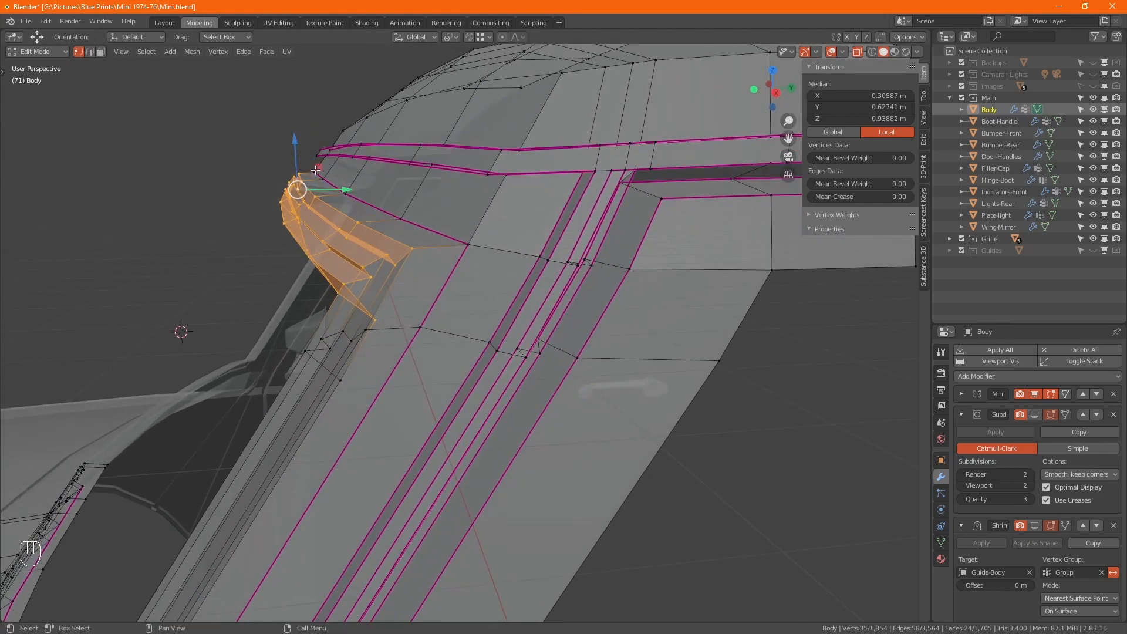
left_click_drag(316, 169, 318, 169)
key("alt+z")
key("Tab")
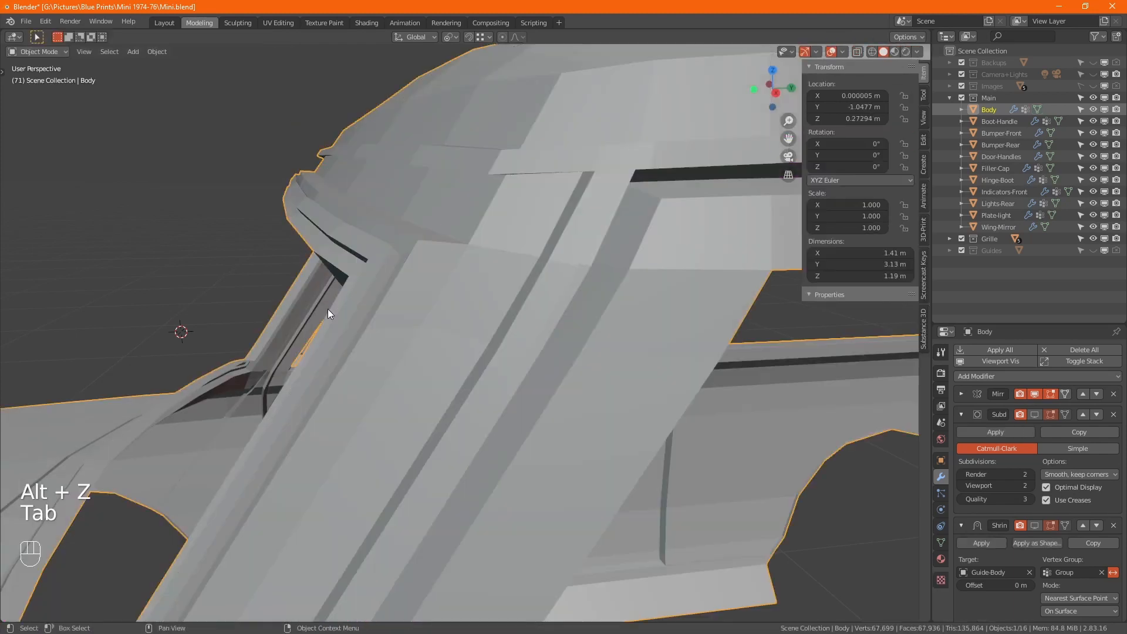
Step: Show the body's subdivision in the viewport and inspect the windscreen surround from the top corner round to the scuttle
left_click(185, 244)
scroll(187, 243, "down", 5)
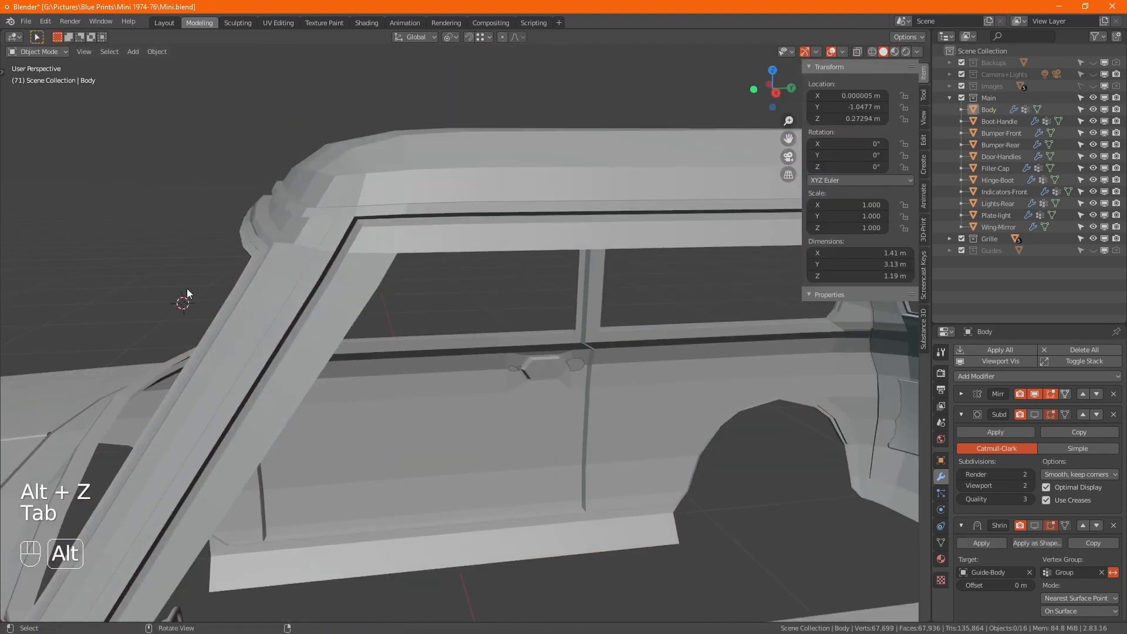
left_click_drag(186, 288, 220, 305, "alt")
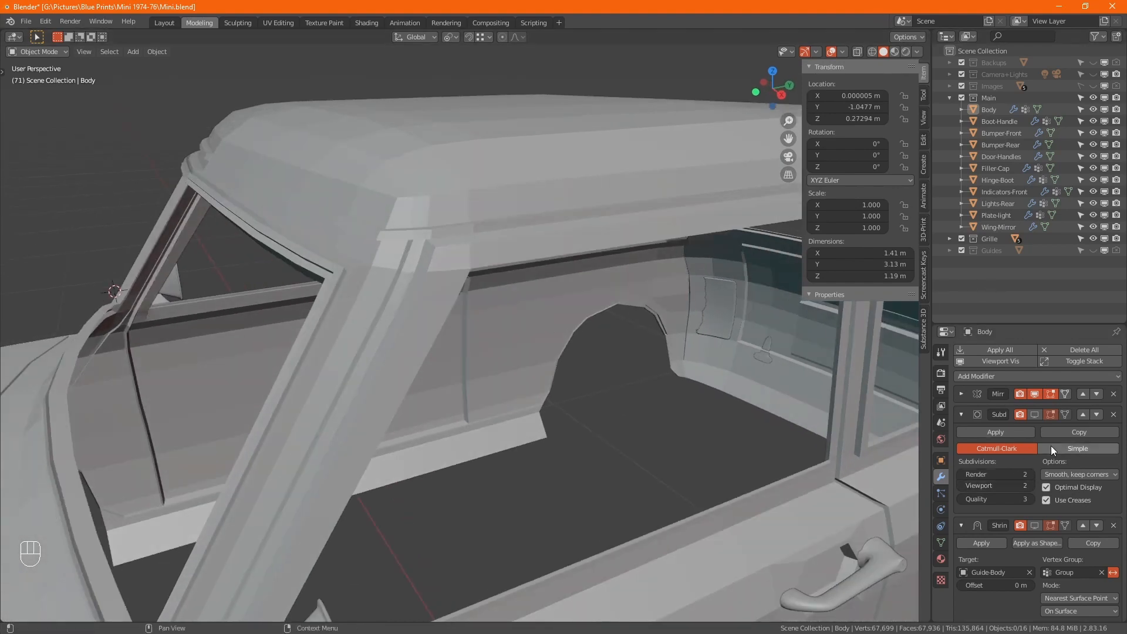
left_click(1034, 414)
scroll(395, 352, "up", 4)
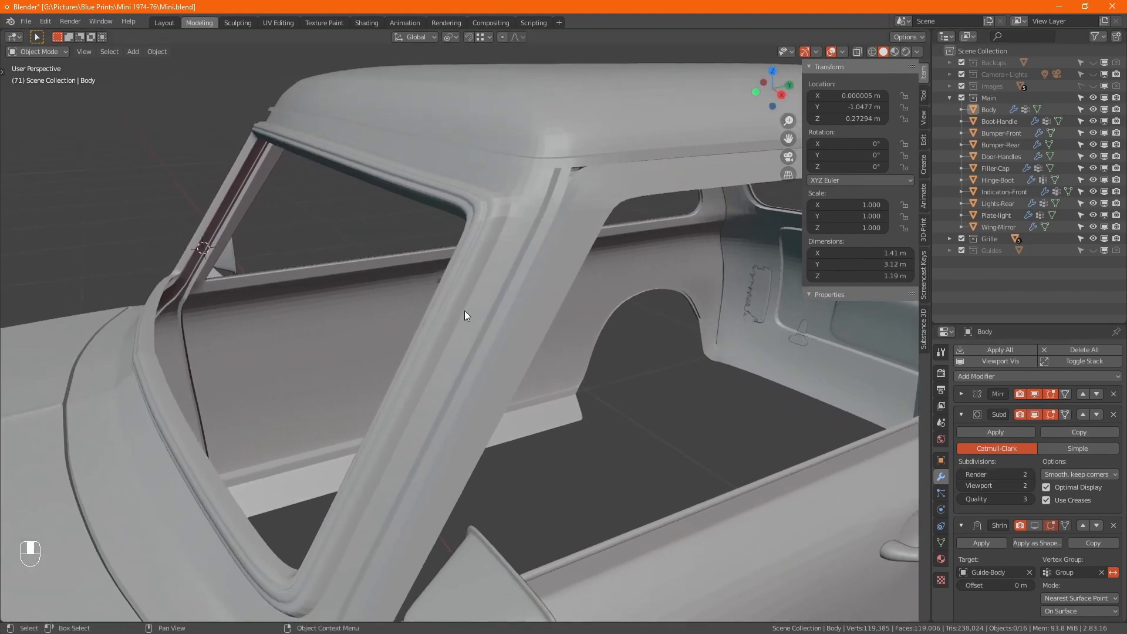
scroll(495, 327, "down", 3)
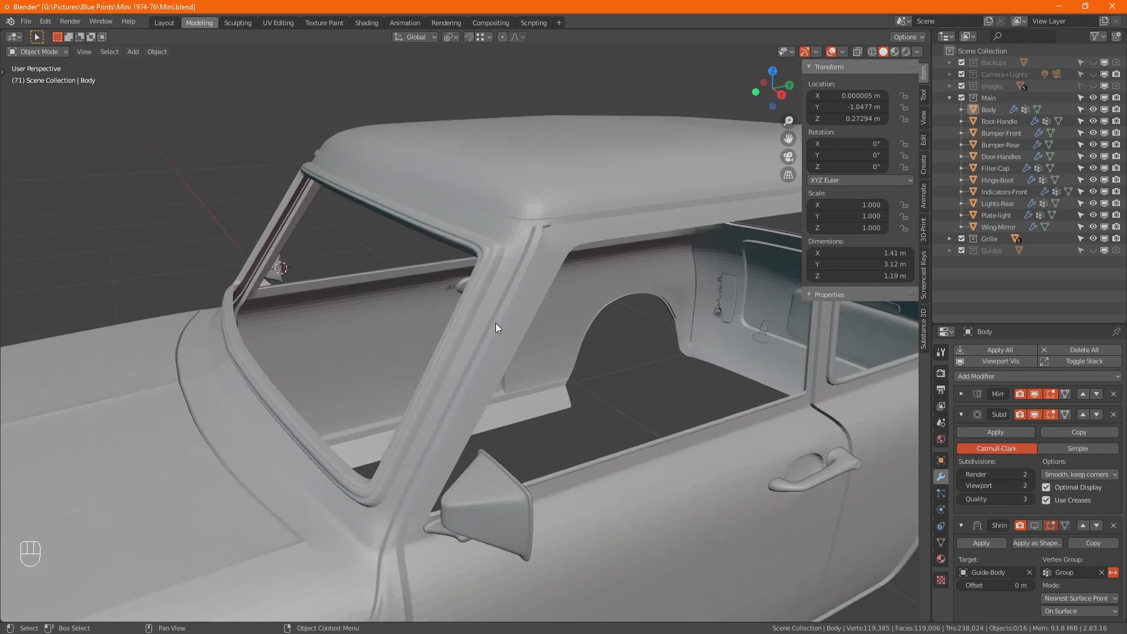
left_click_drag(495, 327, 372, 491, "alt")
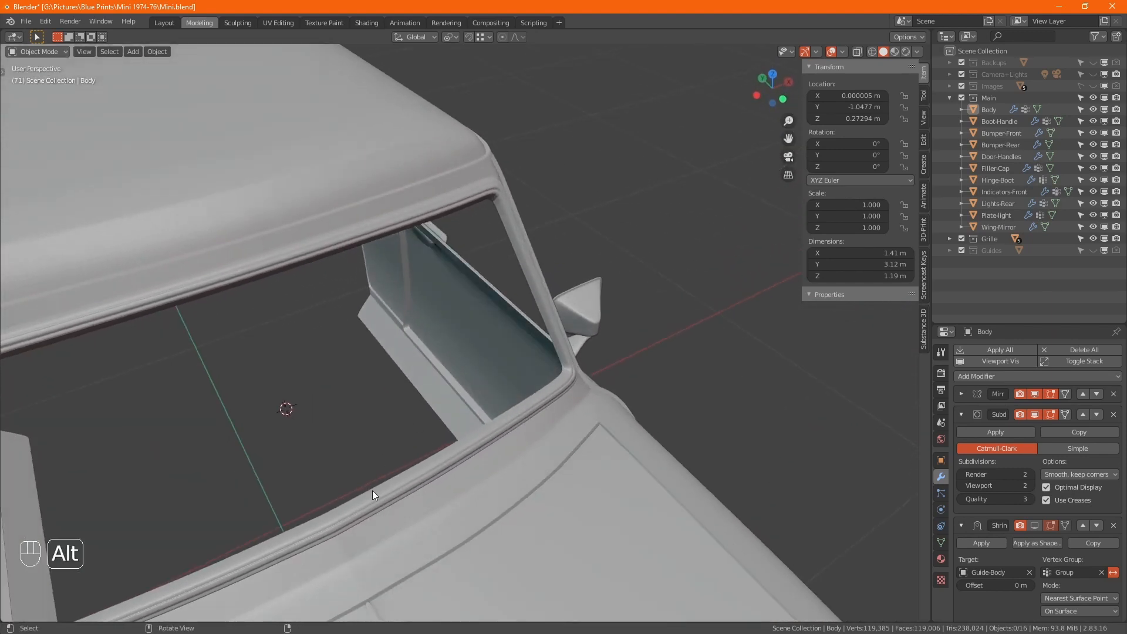
Step: Return to editing the body mesh and select the vertex row beside the centre line, from the lower windscreen seal down to the scuttle
scroll(324, 558, "up", 3)
key("Tab")
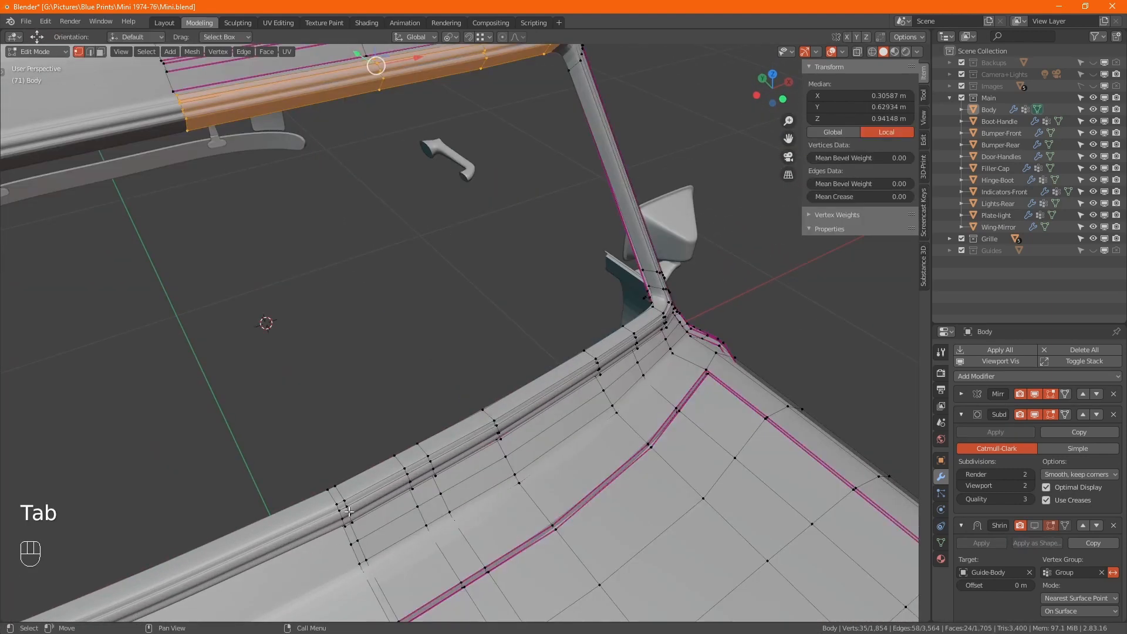
left_click_drag(294, 450, 364, 516)
left_click_drag(364, 516, 414, 414, "alt")
key("alt+z")
left_click(402, 410)
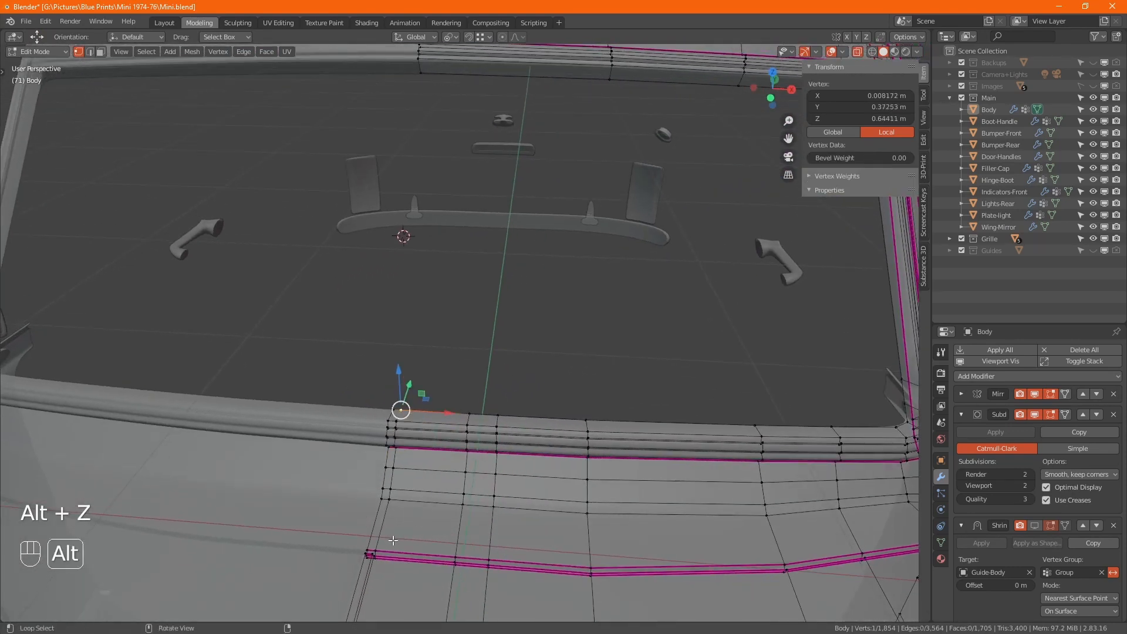
left_click_drag(387, 549, 393, 544, "alt")
left_click(396, 500, "ctrl")
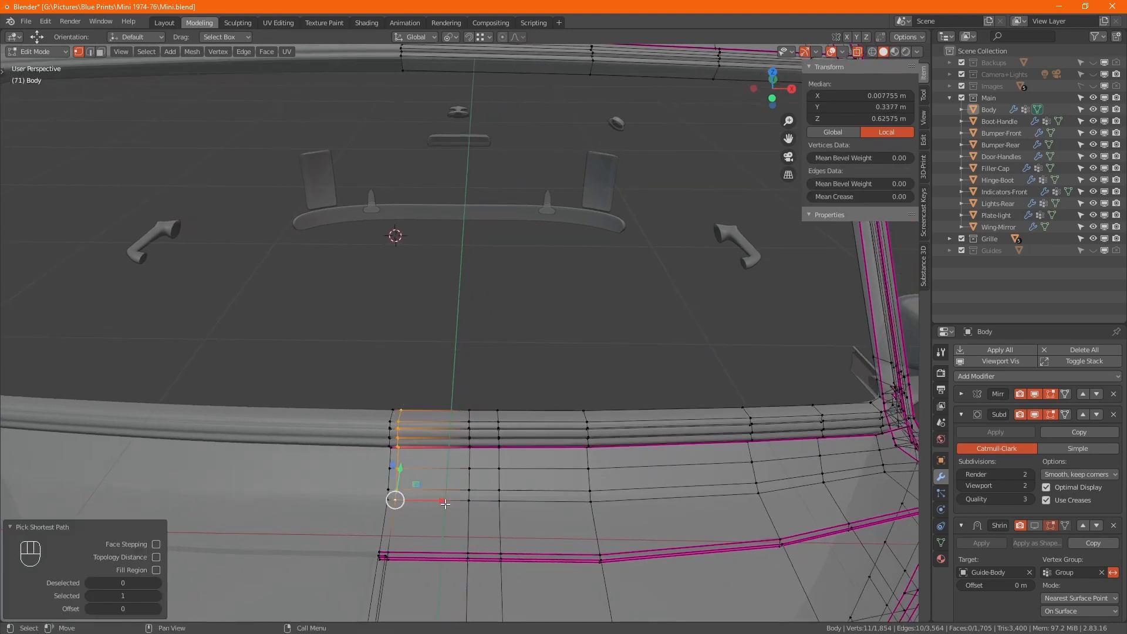
left_click_drag(395, 499, 201, 498, "alt")
Step: Select the edge beside the centre line on the scuttle side of the bonnet gap
left_click(307, 528)
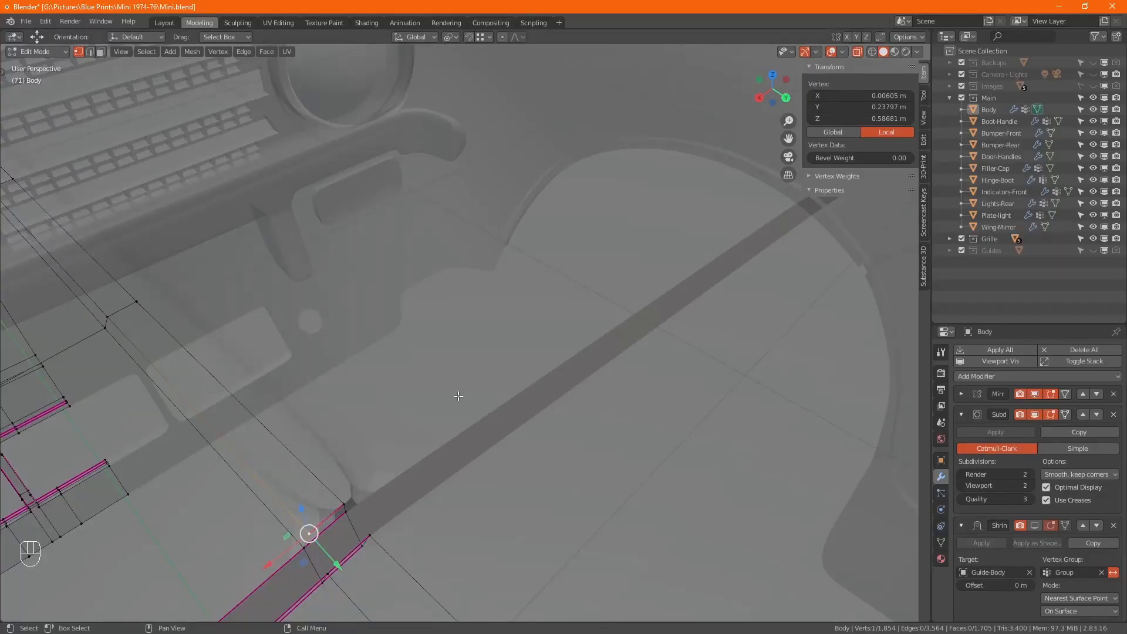
middle_click_drag(458, 395, 457, 456, "alt")
scroll(409, 446, "up", 3)
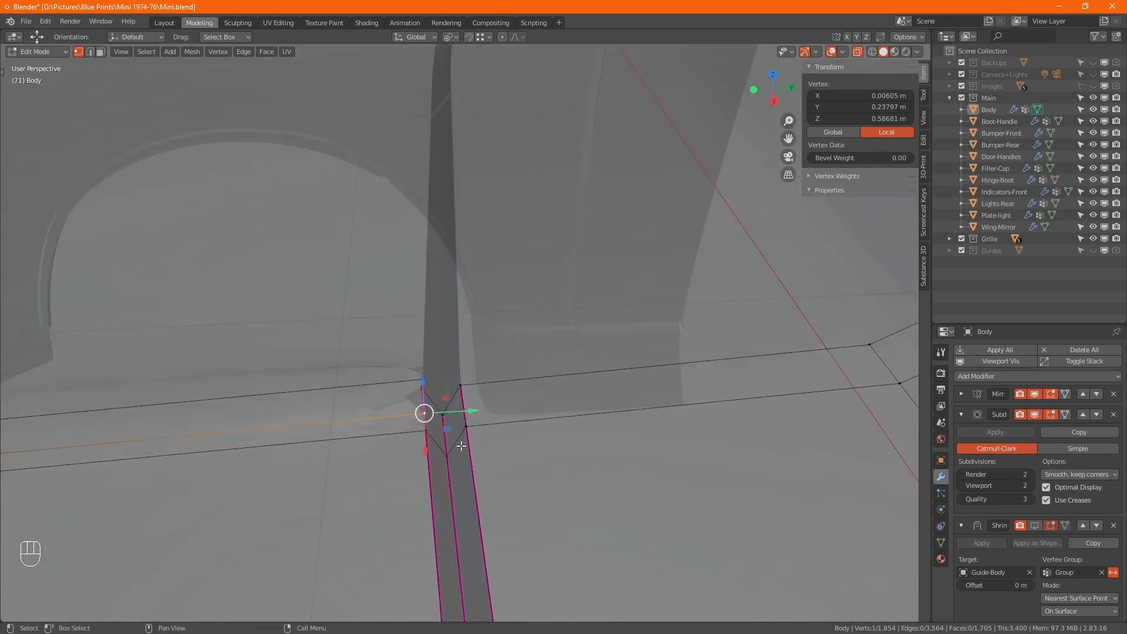
left_click(466, 426, "shift")
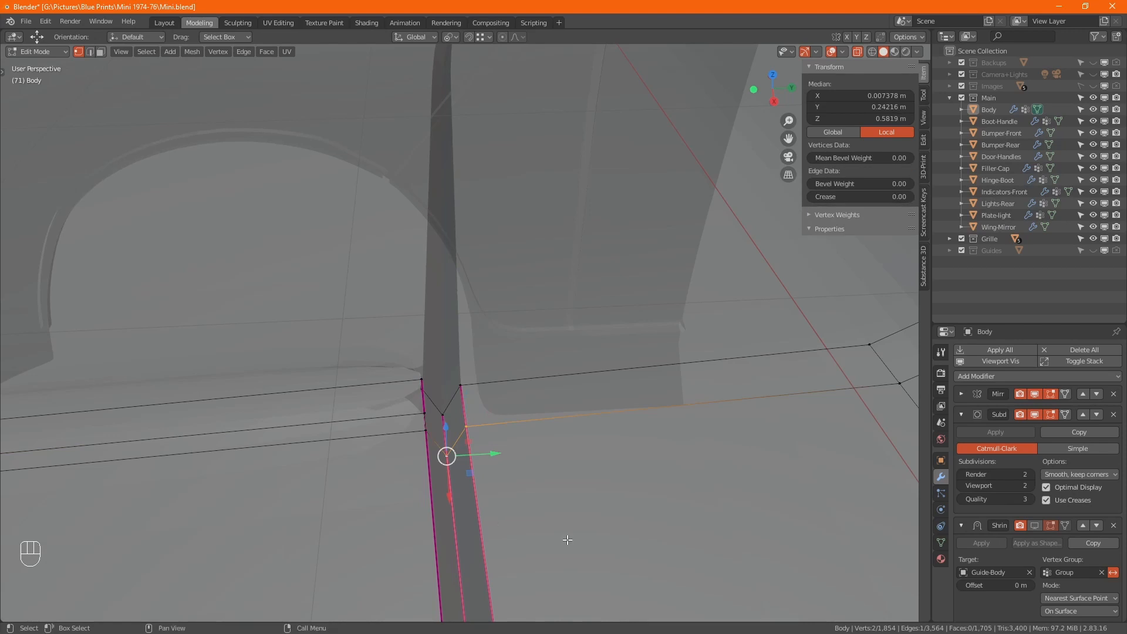
key("g")
key("g")
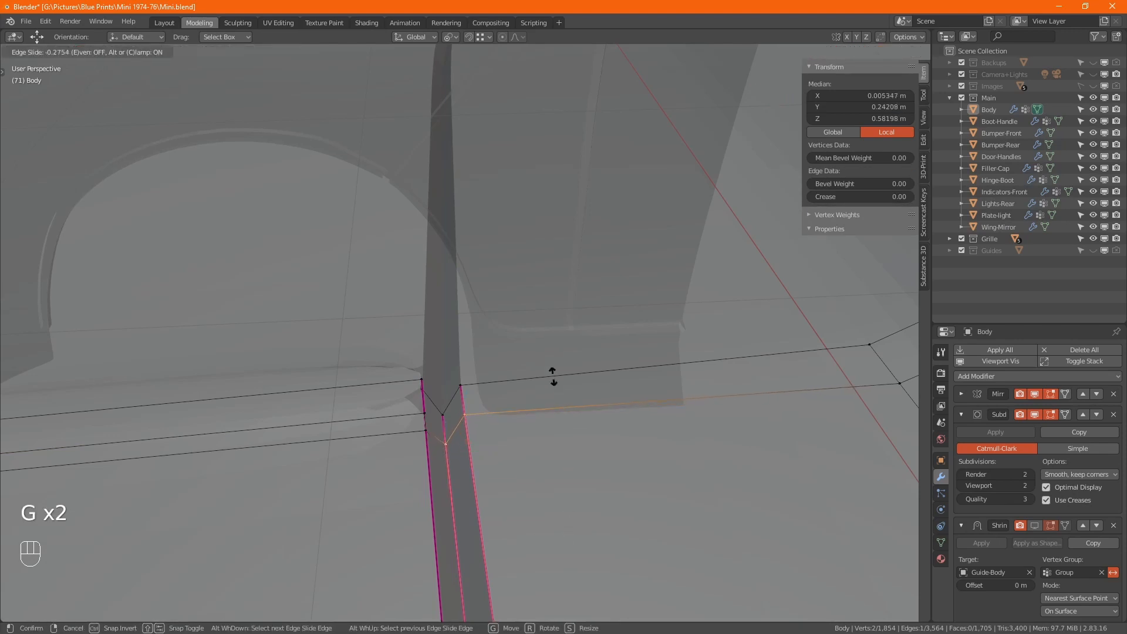
left_click(549, 353)
Step: Turn off the body's subdivision display and edge-slide the selected bonnet gap edge fully onto the centre line
left_click(1034, 414)
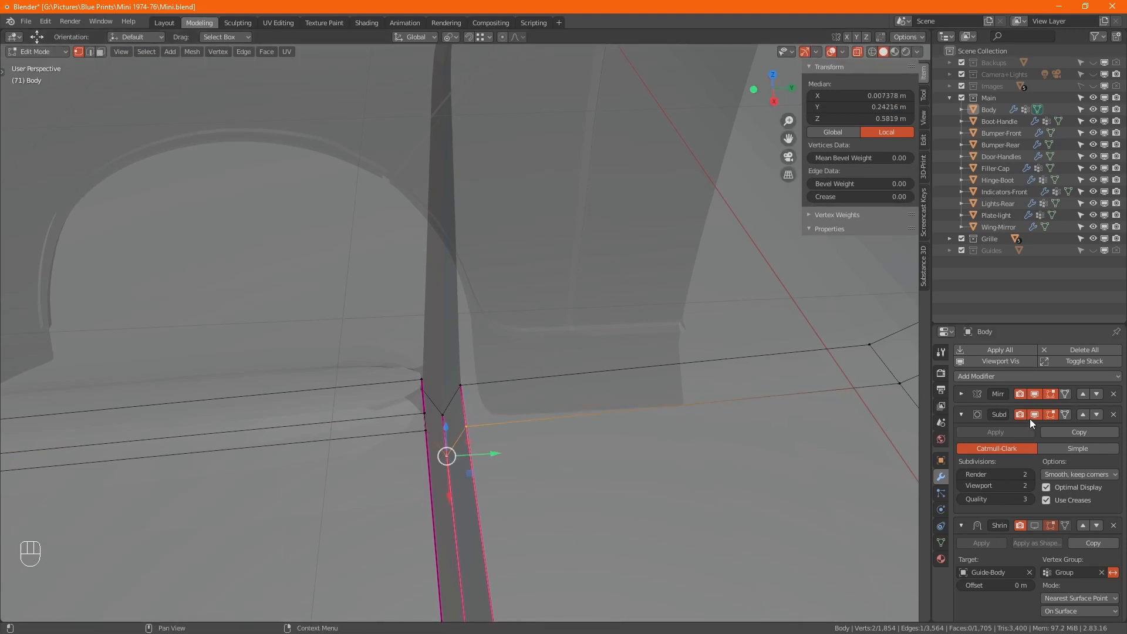
key("g")
key("g")
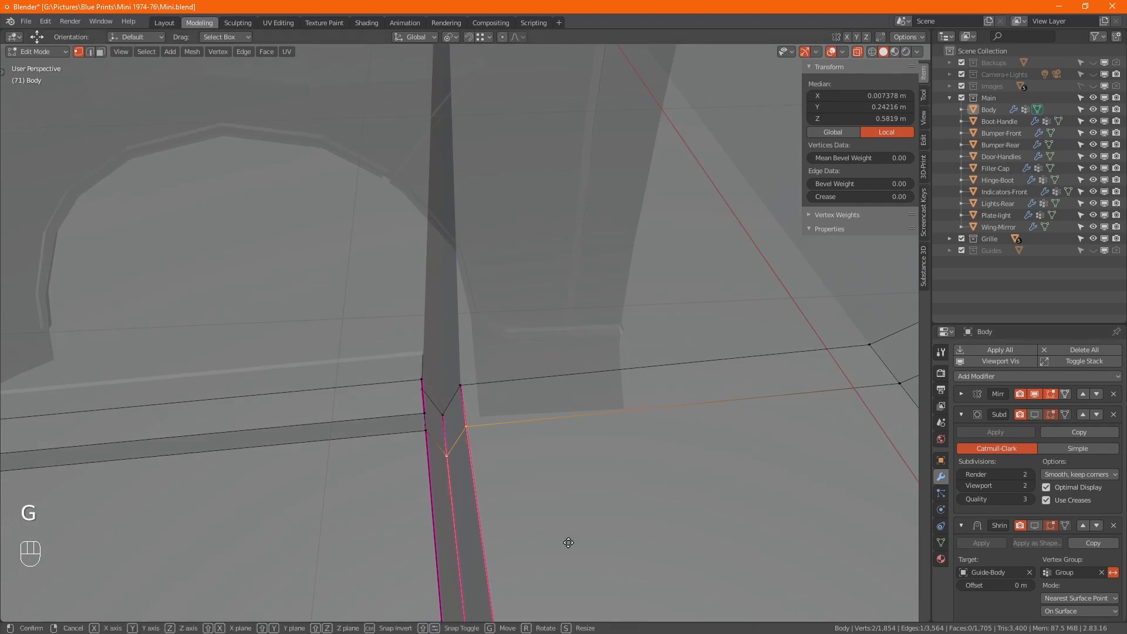
left_click(481, 96)
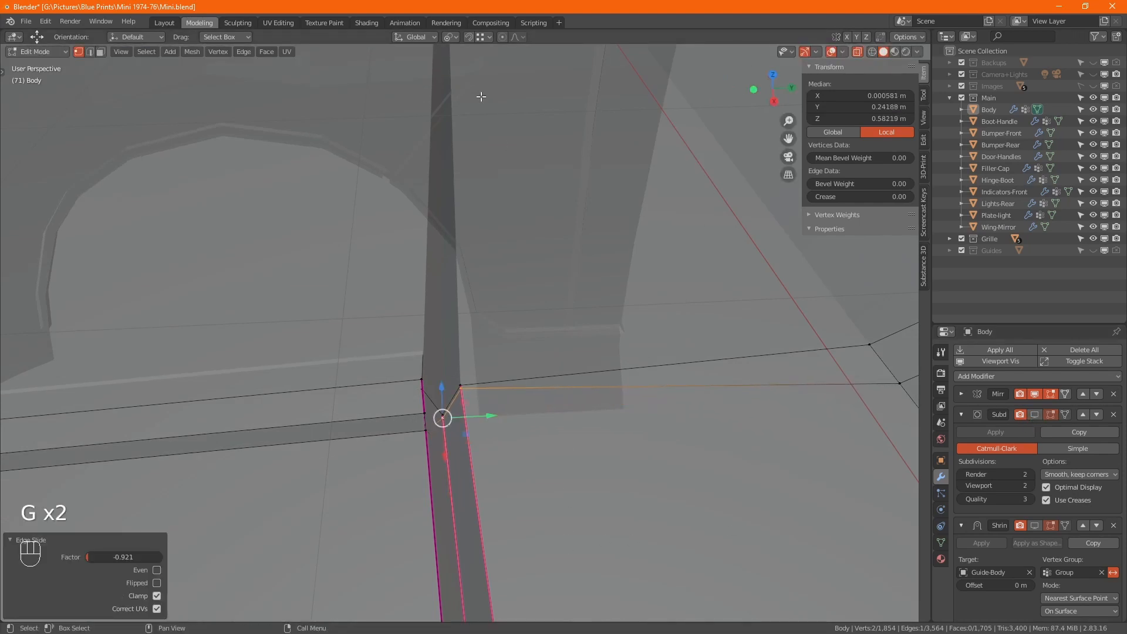
key("g")
key("g")
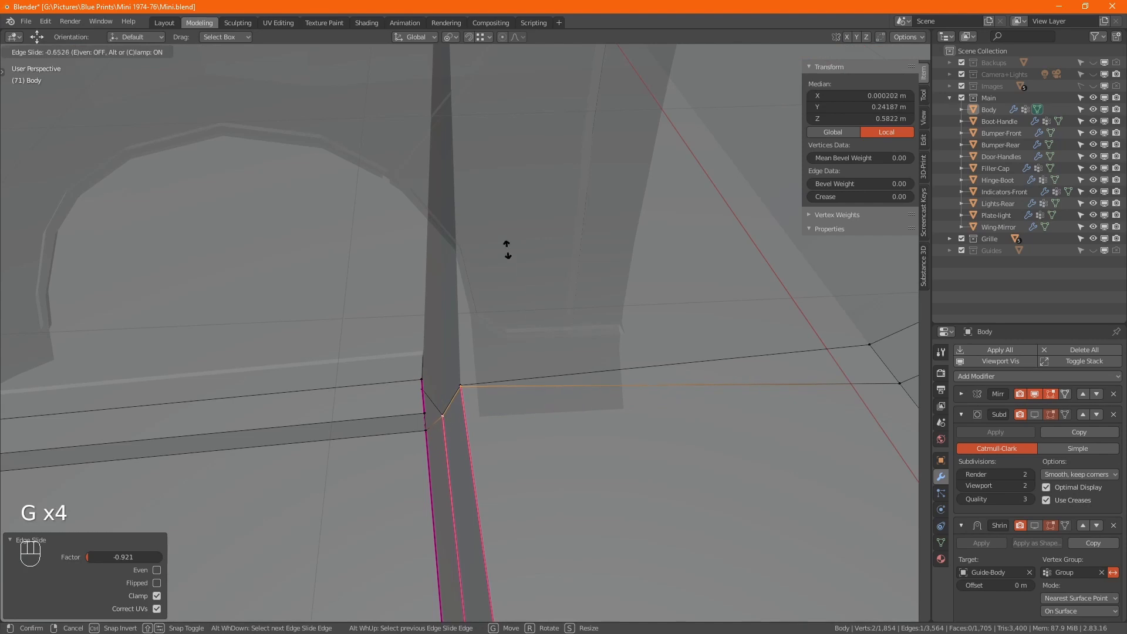
left_click(488, 201)
mouse_move(444, 422)
left_mouse_down()
mouse_move(449, 440)
mouse_move(443, 414)
left_mouse_up()
Step: Merge the overlapping vertices at the bonnet gap's centre line by distance, at 0.0001 m
left_click_drag(509, 531, 430, 355)
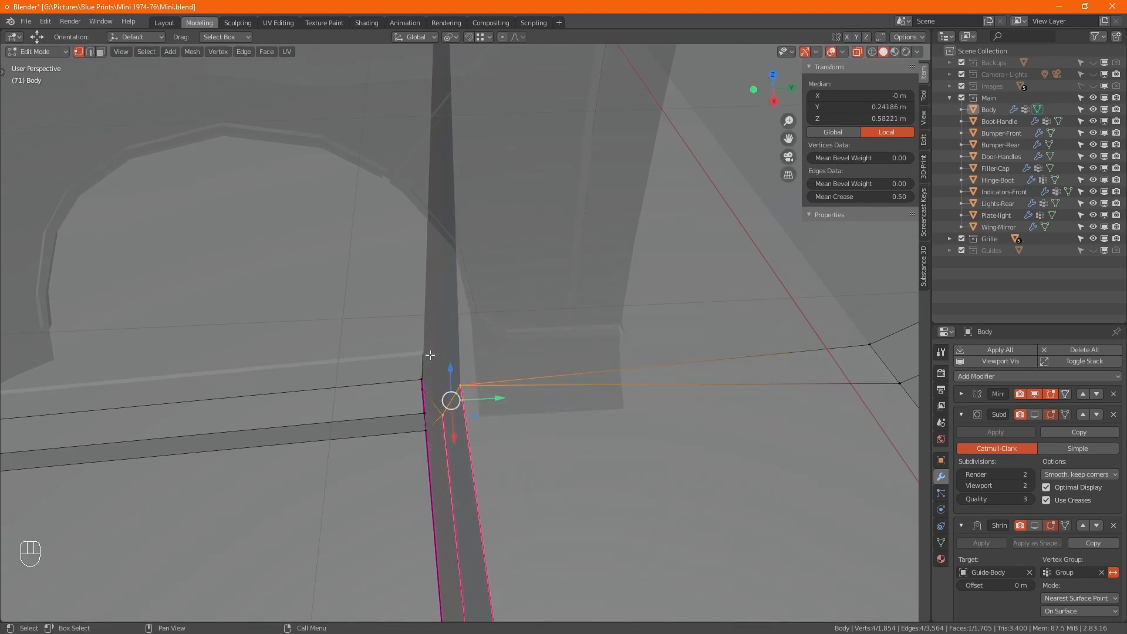
key("m")
left_click(419, 397)
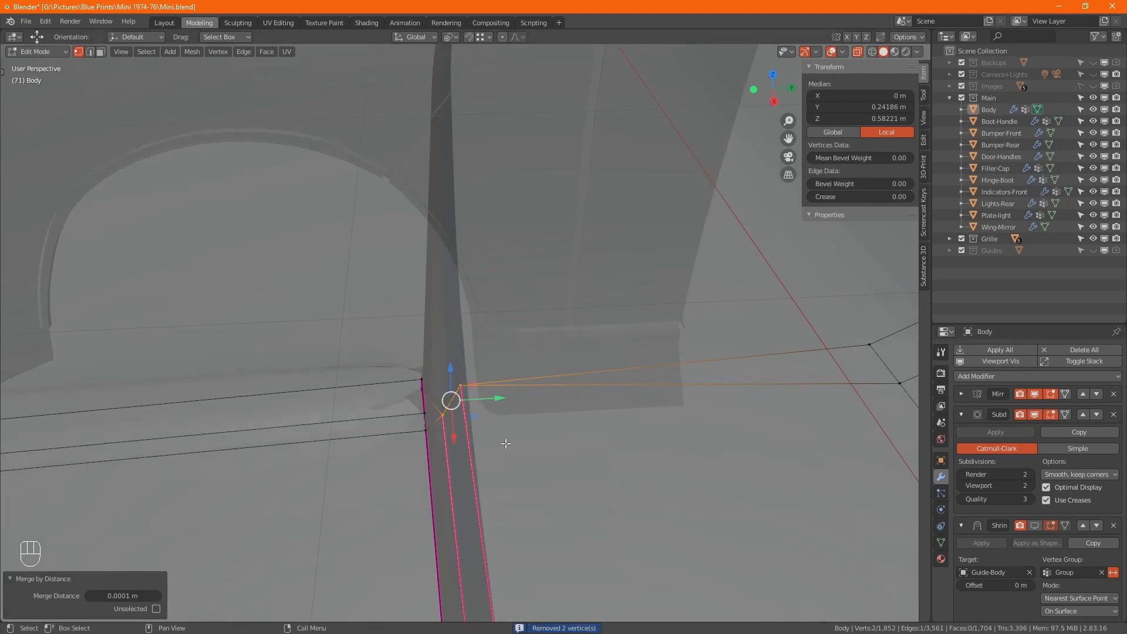
Step: With X-ray and subdivision off, slide the vertex row beside the centre line, from scuttle to windscreen seal, onto the centre line
key("alt+z")
scroll(511, 442, "down", 2)
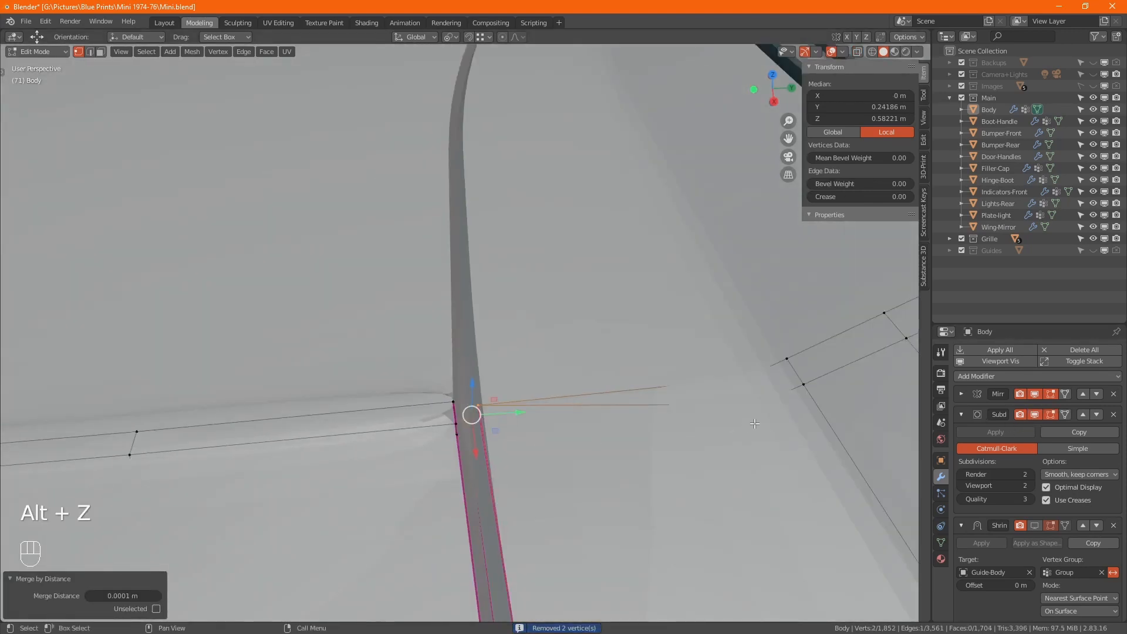
scroll(755, 424, "down", 5)
middle_click_drag(755, 424, 573, 435)
left_click(575, 430)
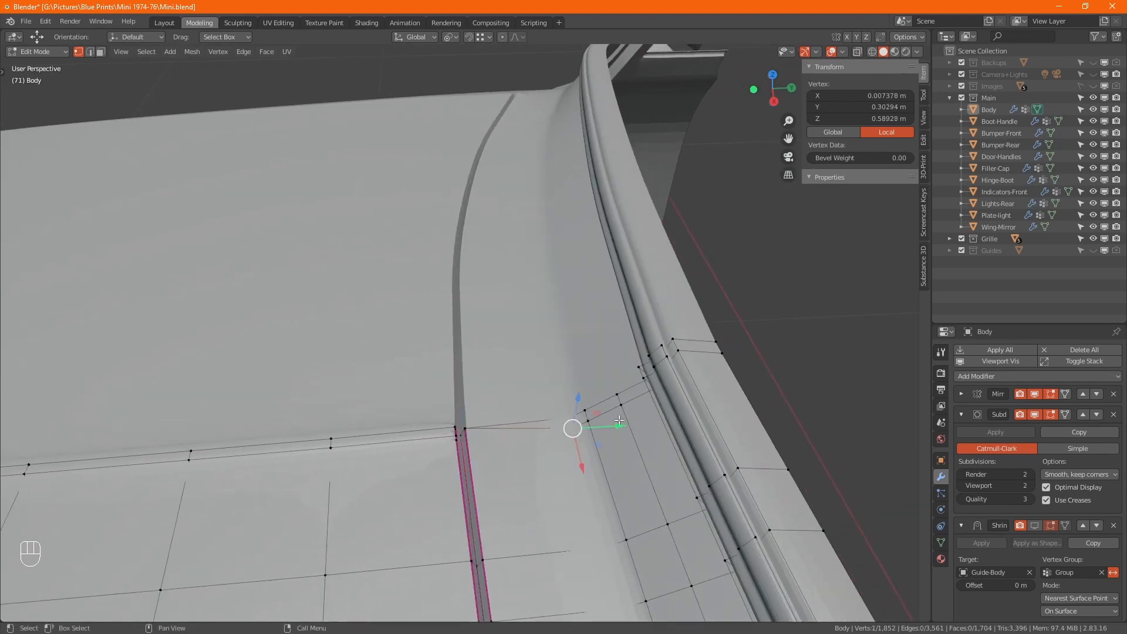
left_click(721, 352, "ctrl")
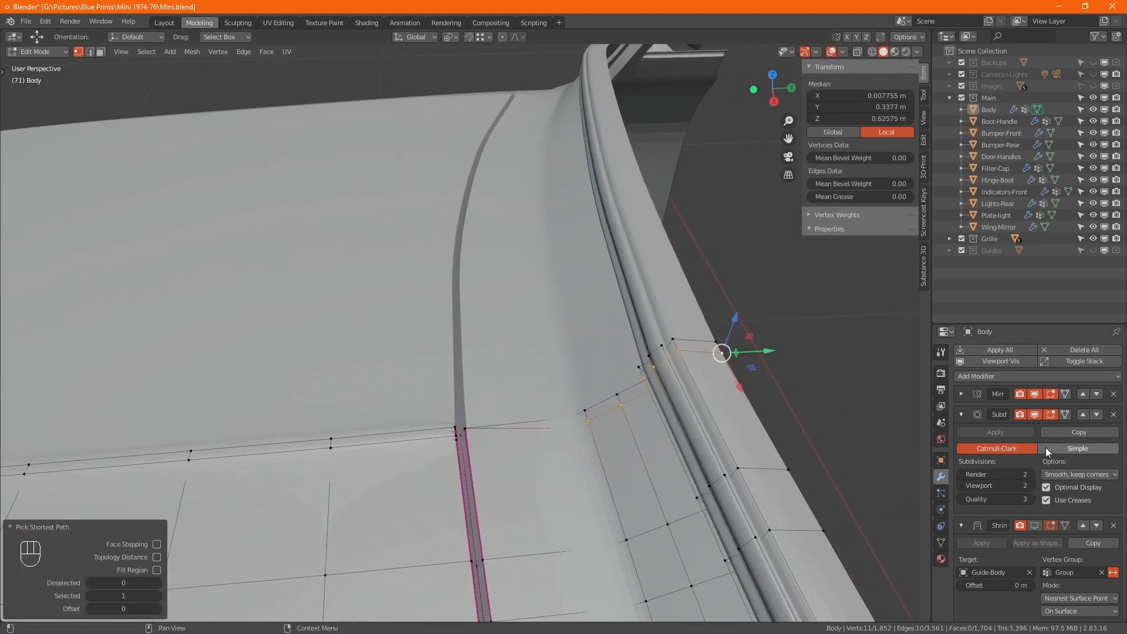
left_click(1035, 415)
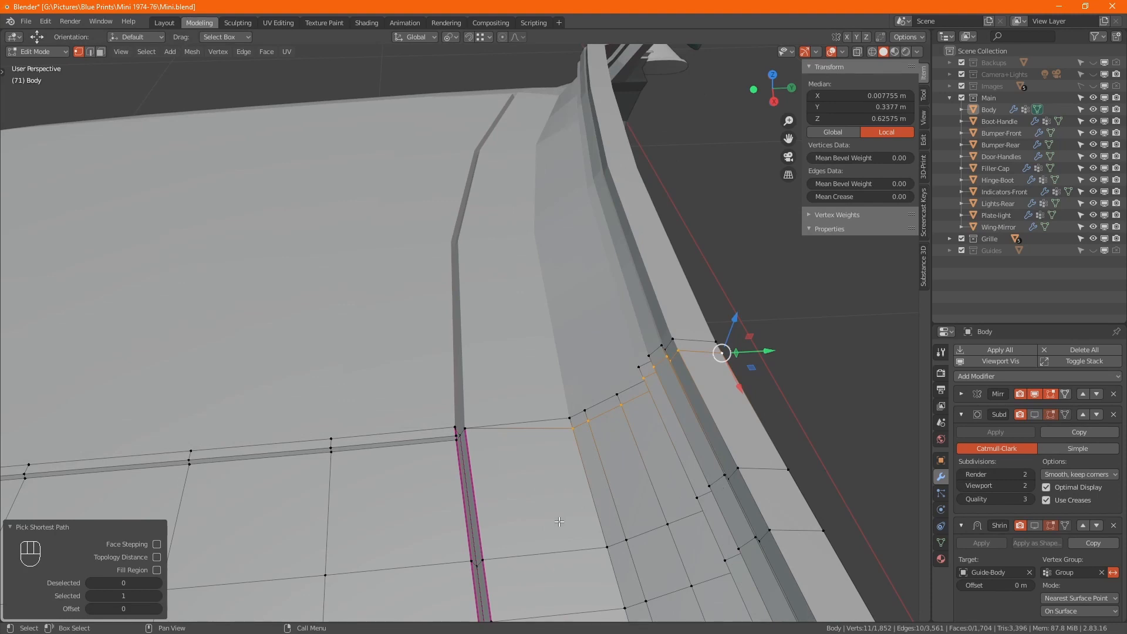
key("g")
key("g")
left_click(511, 319)
Step: Merge all visible body vertices by distance at 0.0001 m and turn on X-ray display
key("a")
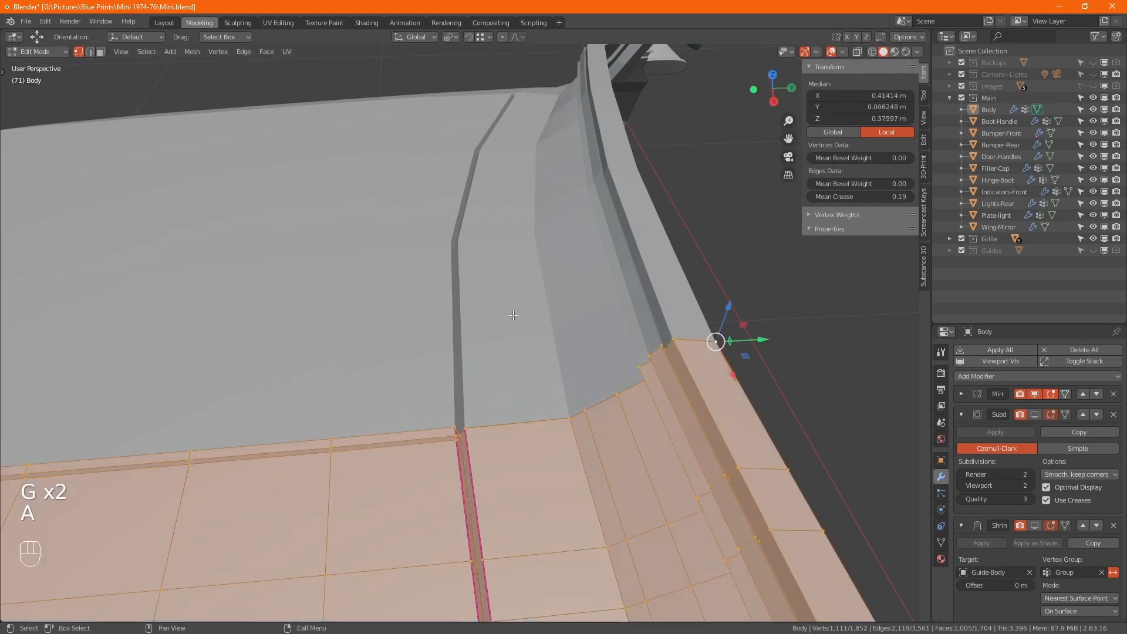
key("m")
left_click(513, 316)
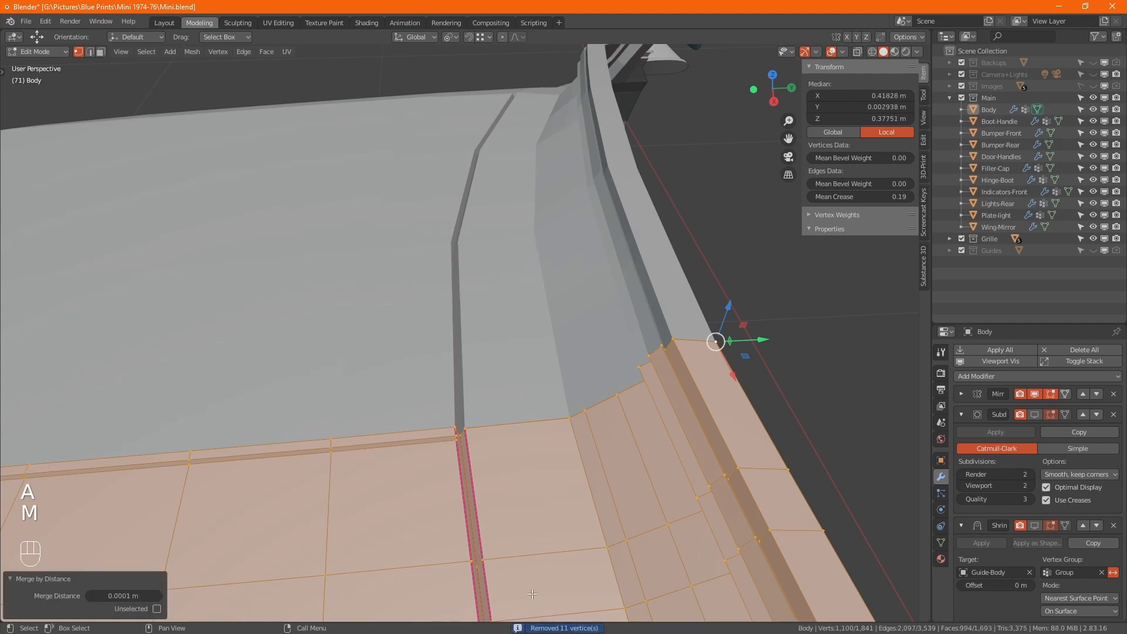
key("alt+z")
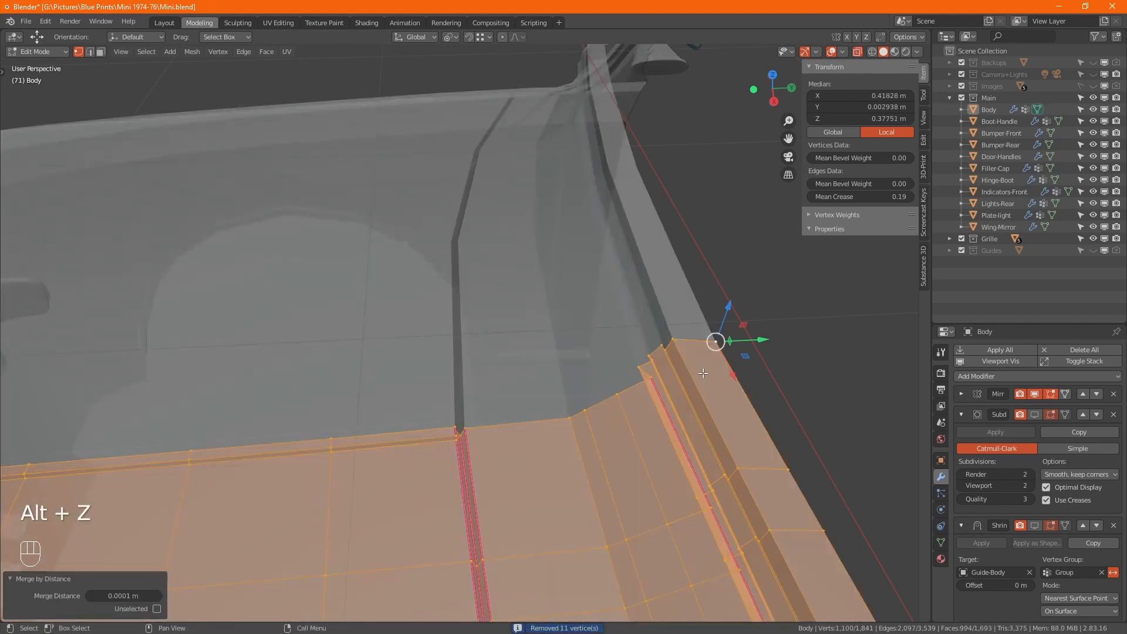
Step: Undo the centre-line merge and edge slide below the windscreen, and redo both
key("ctrl+z")
key("ctrl+z")
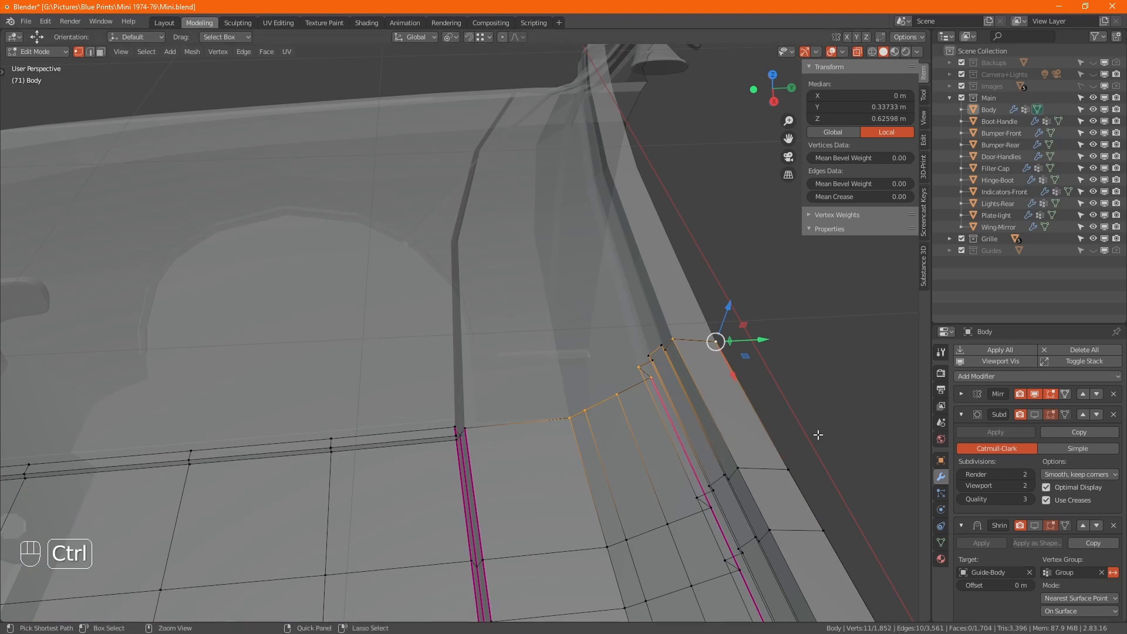
key("ctrl+z")
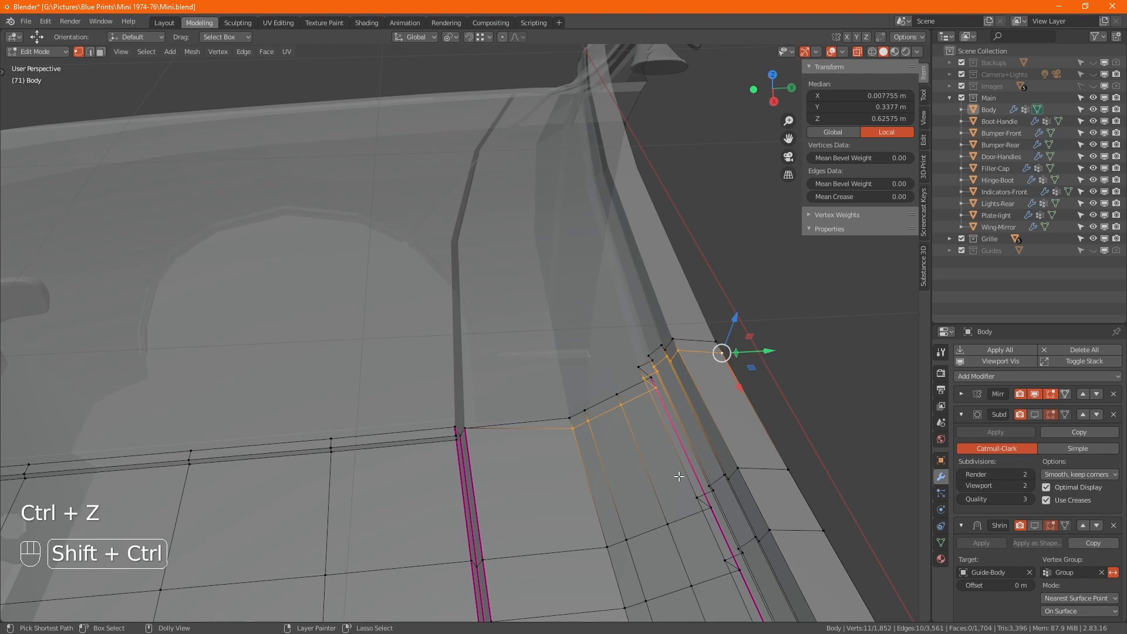
key("ctrl+shift+z")
key("ctrl+shift+z")
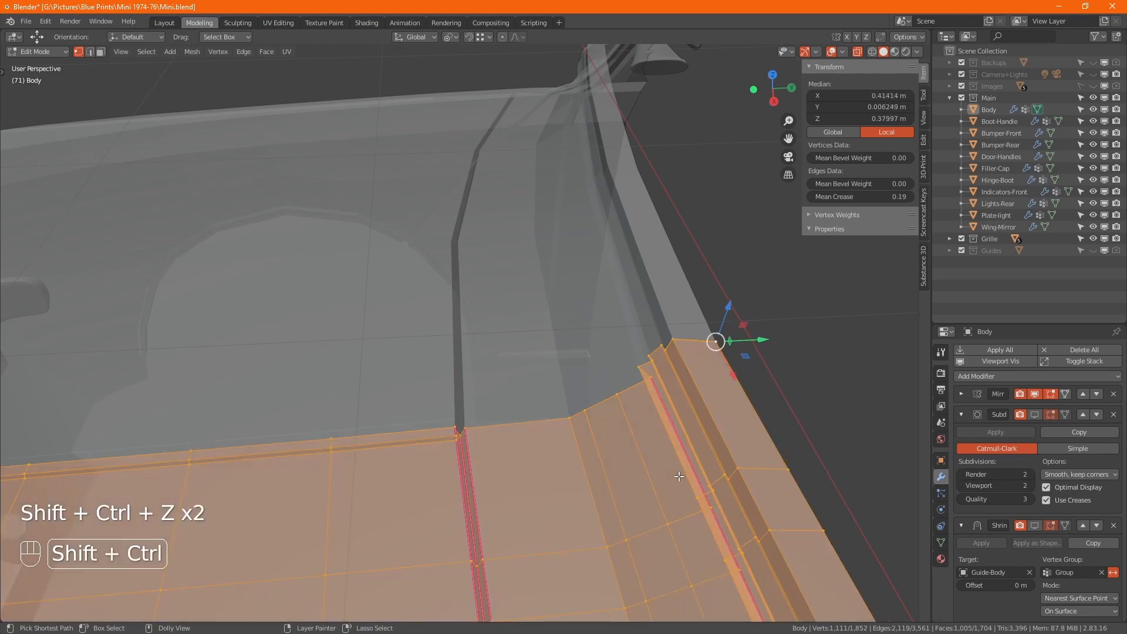
key("ctrl+shift+z")
Step: With X-ray off, edge-slide the windscreen seal's lower vertex row, from centre line to corner, outward by a factor of about 0.405
left_click_drag(644, 476, 487, 258, "alt")
scroll(492, 250, "up", 3)
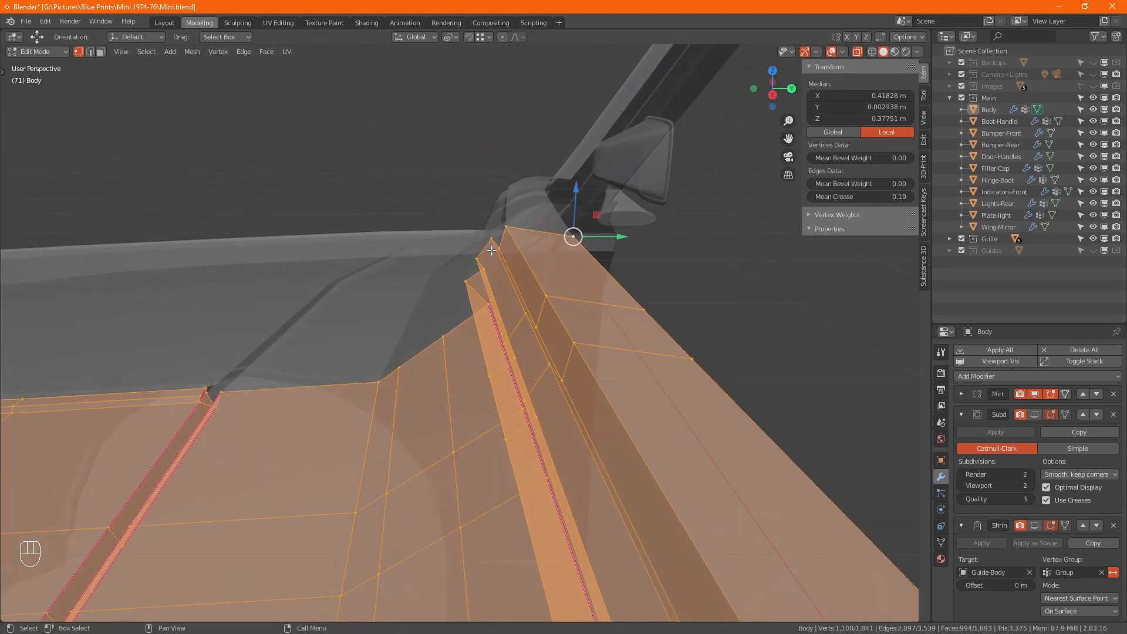
left_click(499, 248)
left_click_drag(473, 307, 375, 366, "alt")
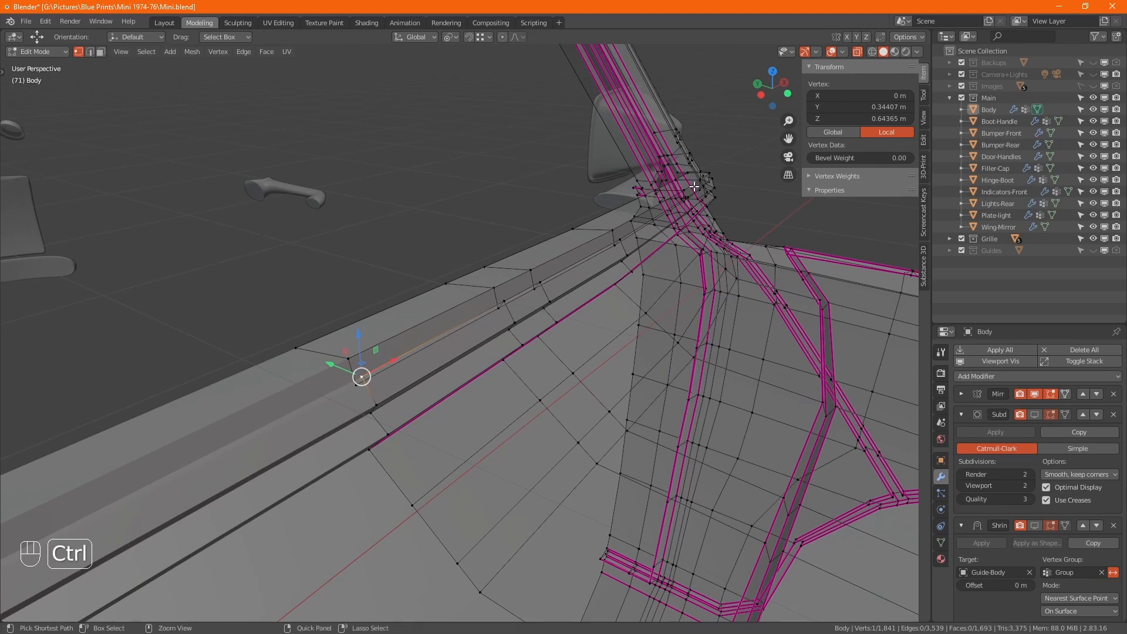
key("alt+z")
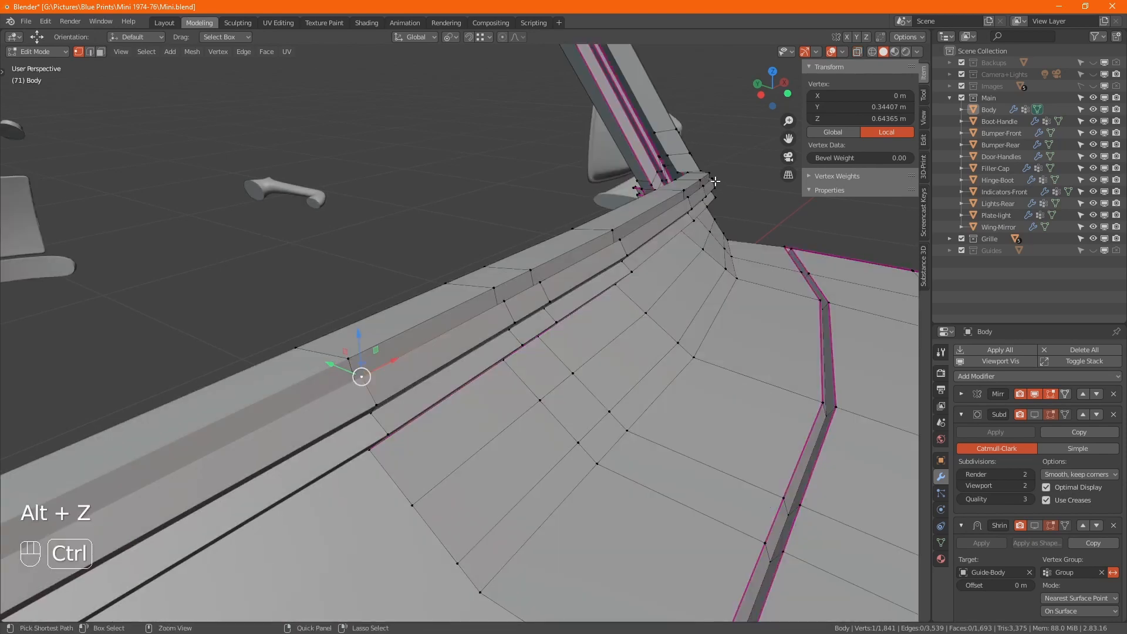
left_click(715, 177, "ctrl")
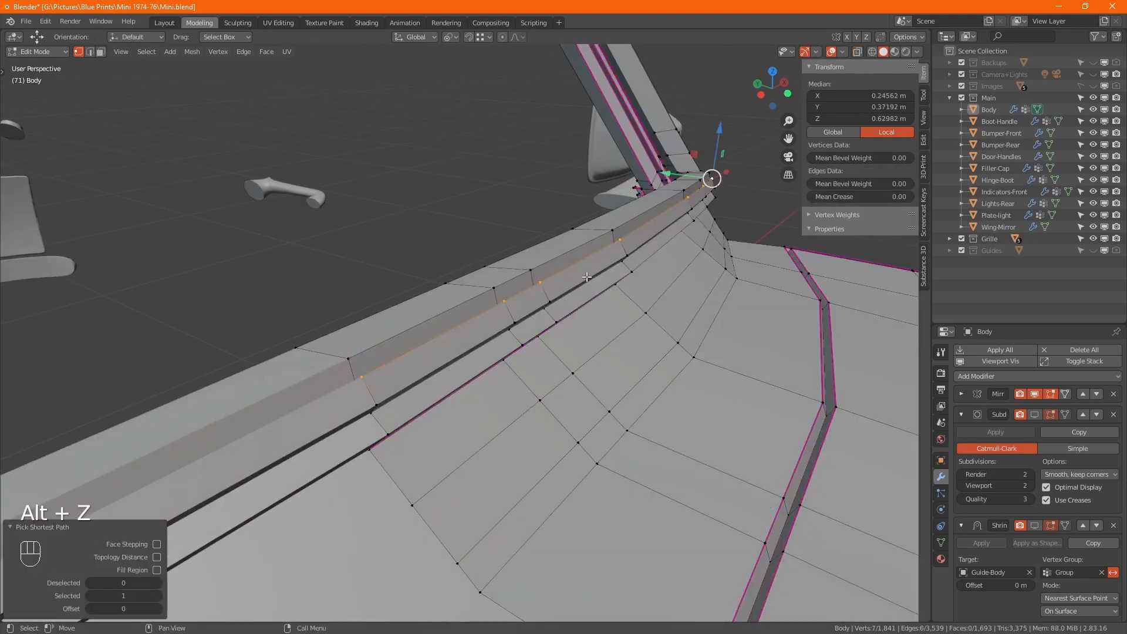
key("g")
key("g")
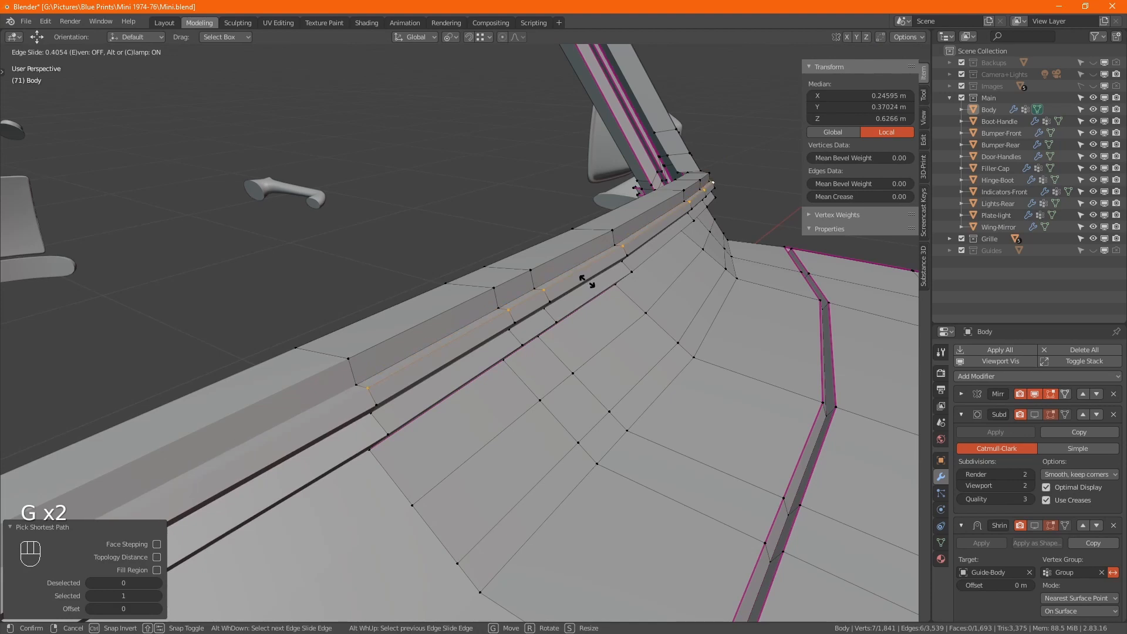
left_click(585, 280)
Step: Edge-slide the matching vertex row up the windscreen pillar, from lower to upper corner, outward by a factor of about 0.282
left_click_drag(649, 276, 762, 301, "alt")
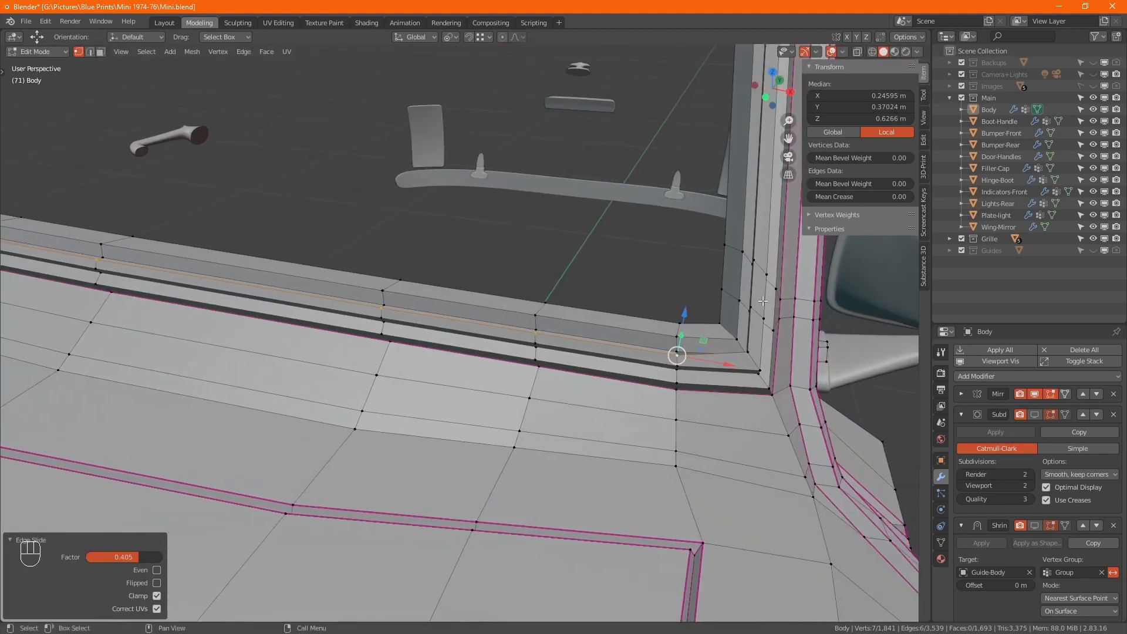
left_click(750, 349)
middle_click_drag(755, 282, 646, 437)
middle_click_drag(682, 208, 579, 414)
scroll(664, 354, "down", 1)
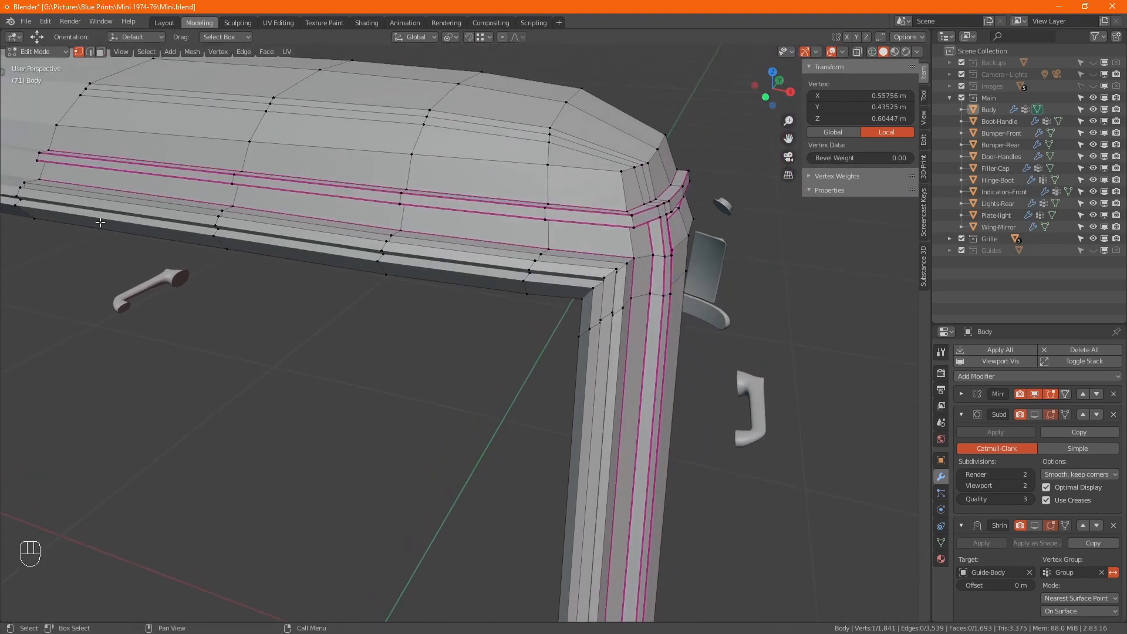
left_click(616, 279, "ctrl")
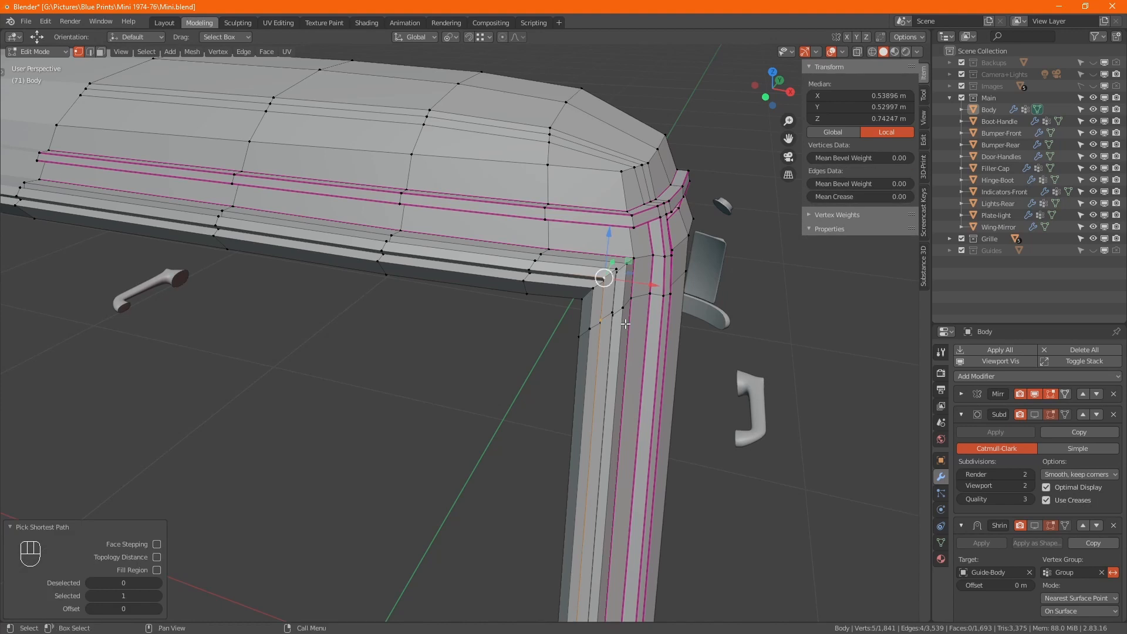
key("g")
key("g")
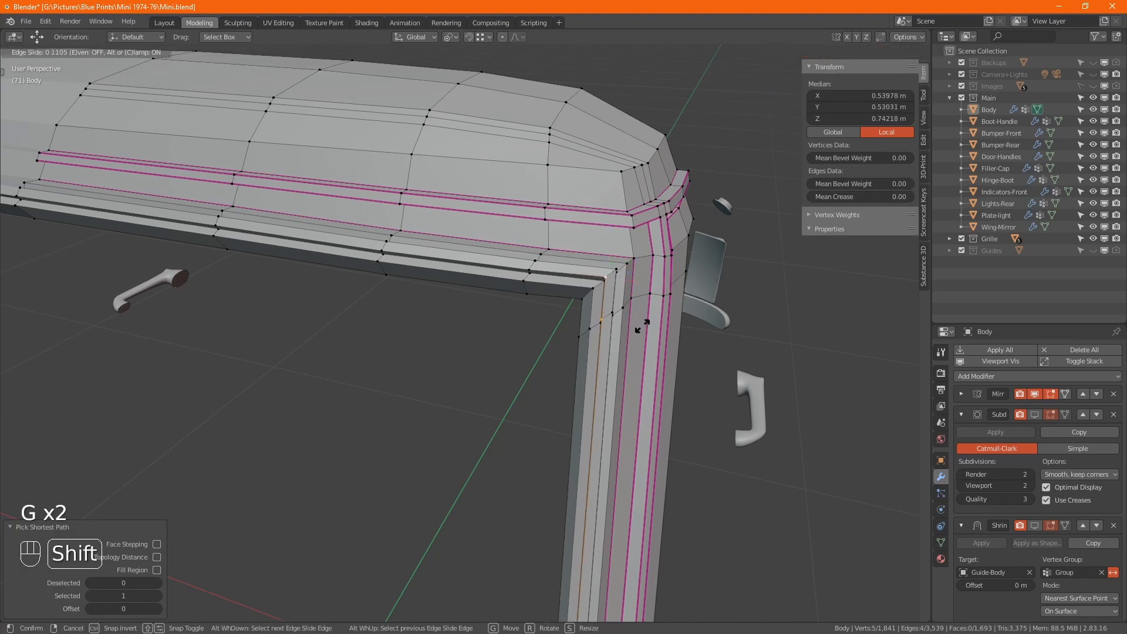
left_click(658, 332)
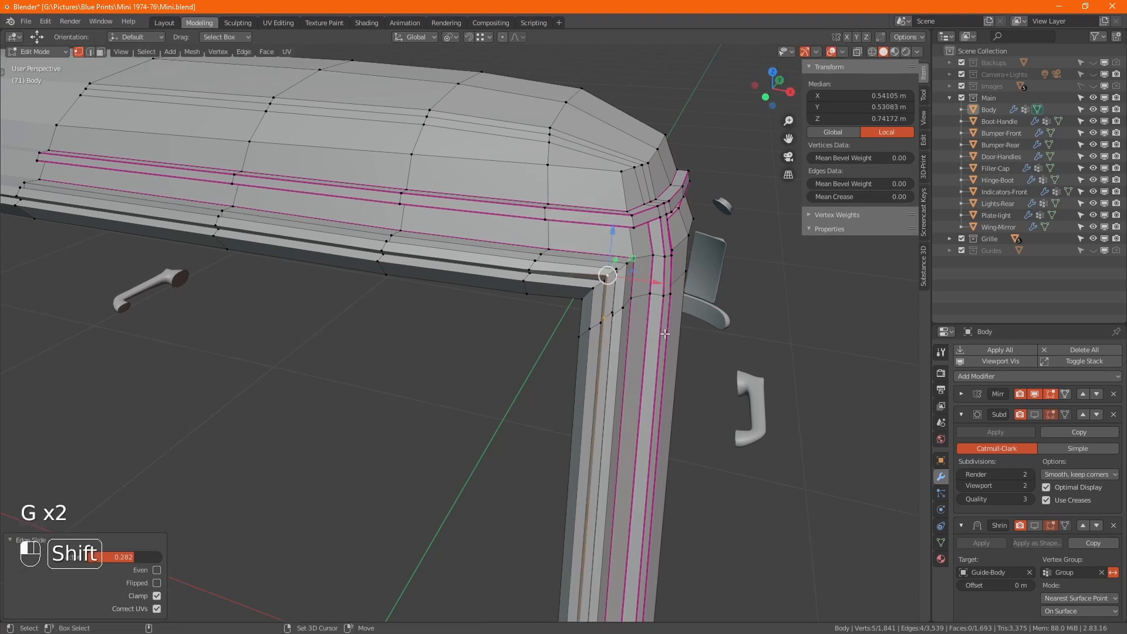
Step: Edge-slide the seal's upper vertex row below the roof, starting at the centre line, outward by a factor of about -0.207
left_click(15, 195)
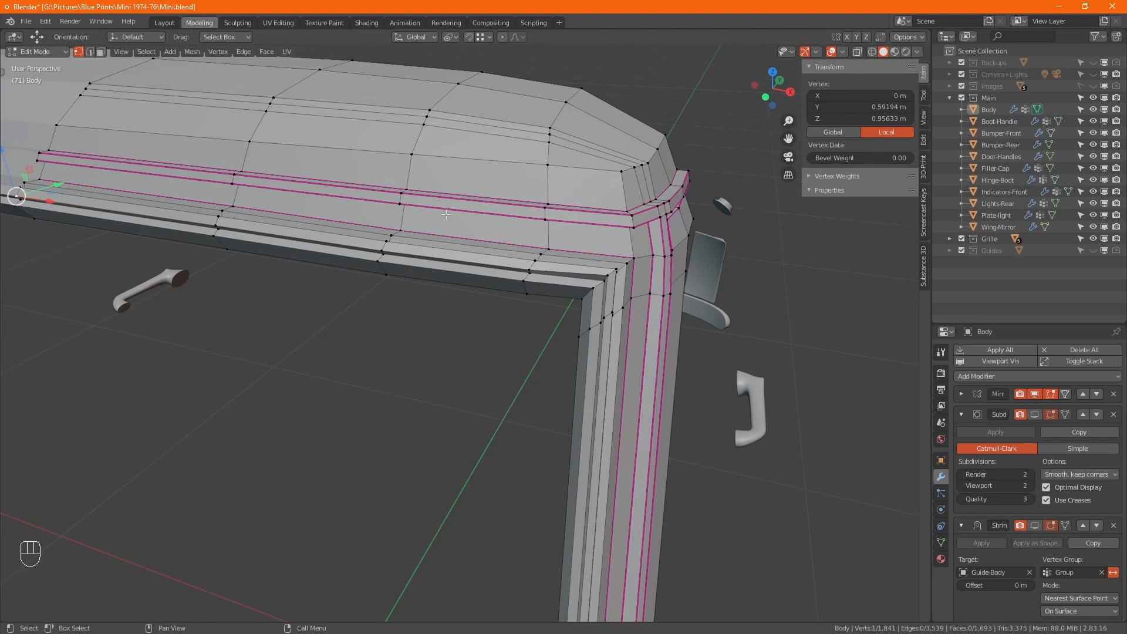
left_click(528, 271, "ctrl")
key("g")
key("g")
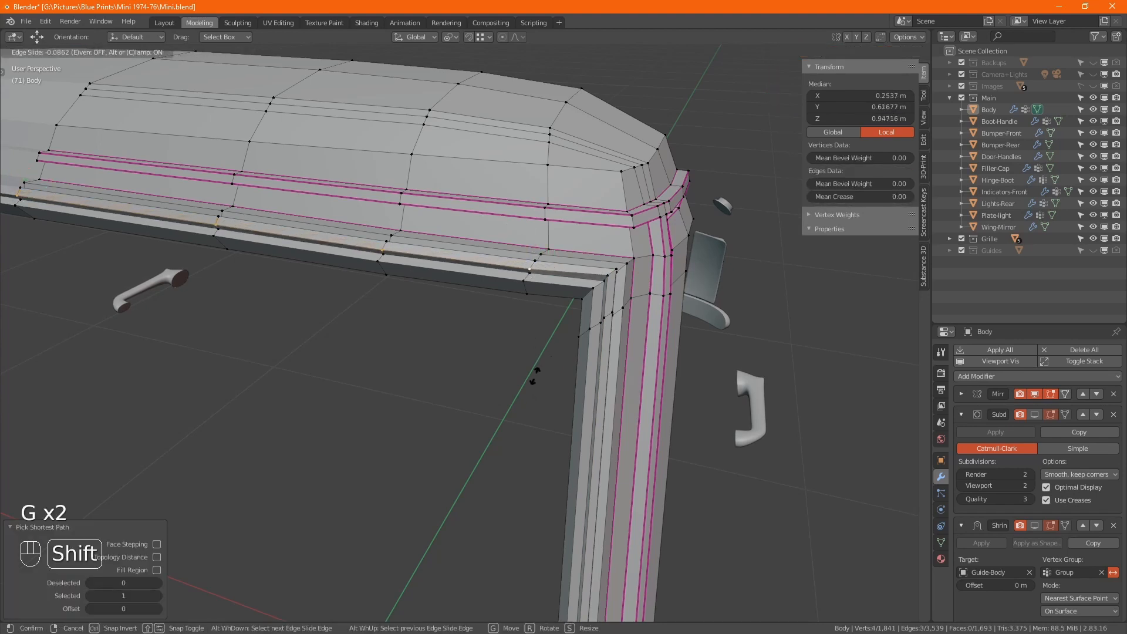
left_click(546, 370)
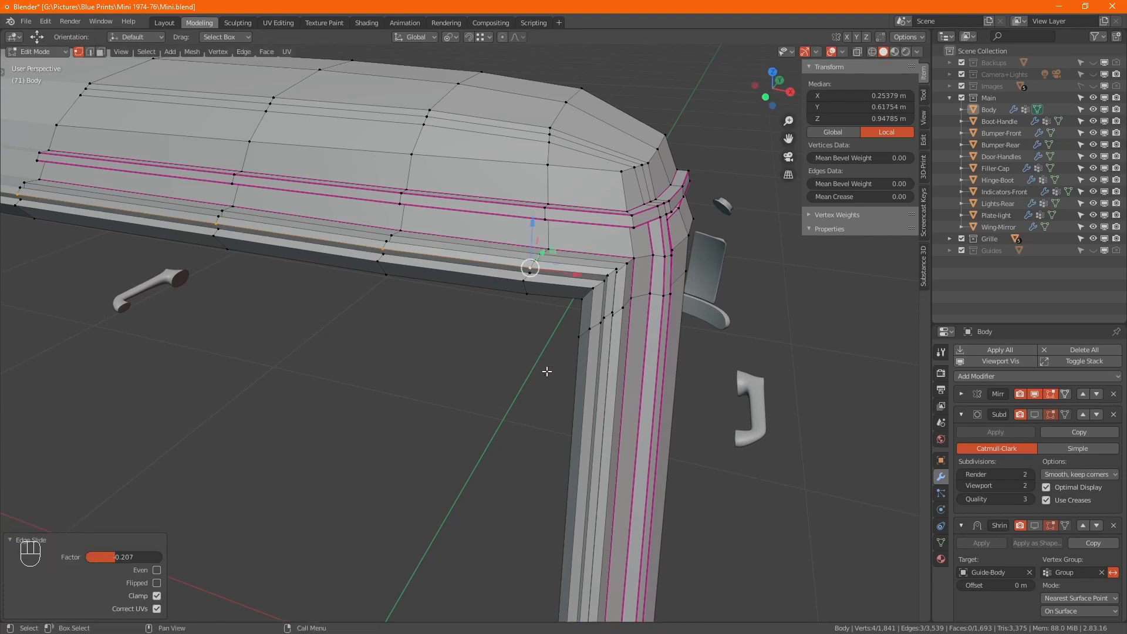
Step: Return to Object Mode, switch to Material Preview shading and turn on the body's subdivision in the viewport
key("Tab")
middle_click_drag(629, 372, 427, 223, "alt")
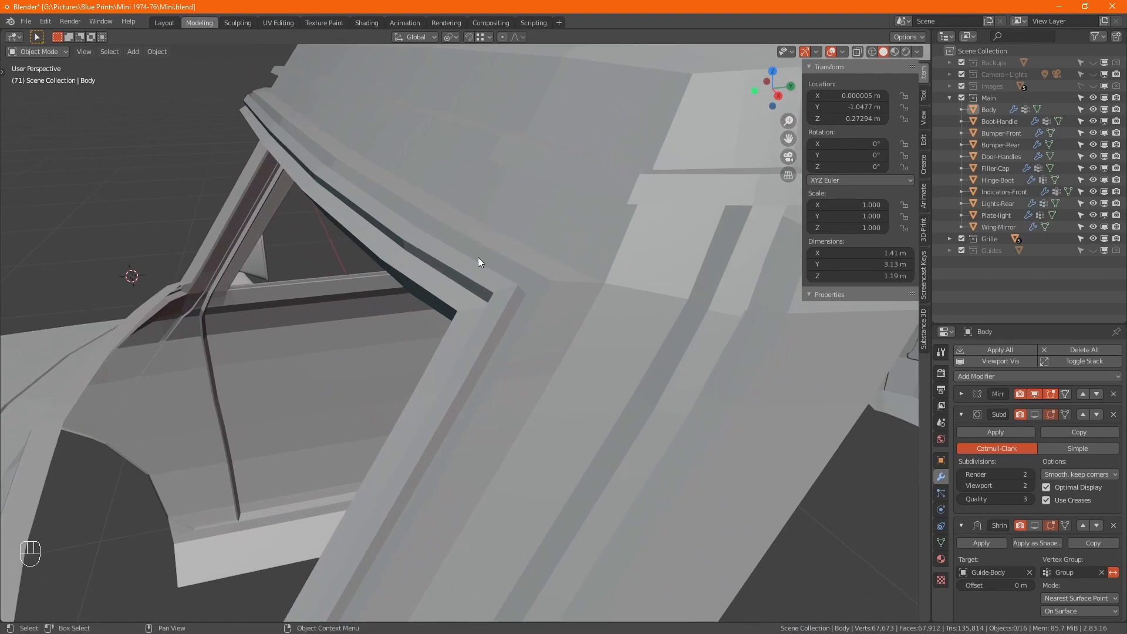
left_click(894, 52)
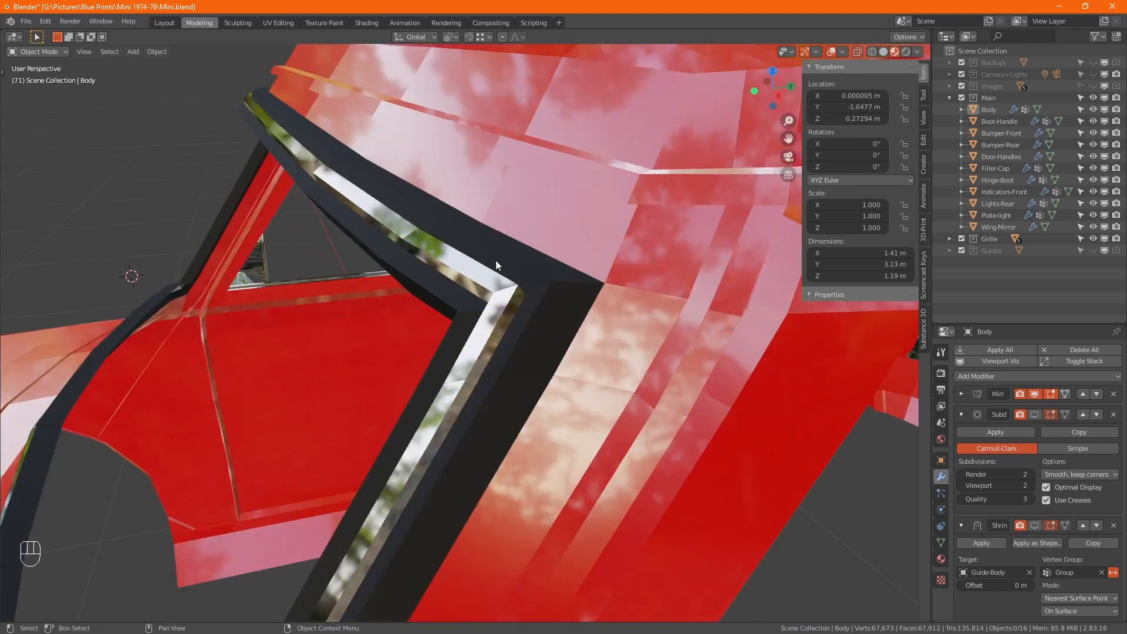
left_click(1034, 414)
scroll(575, 379, "down", 6)
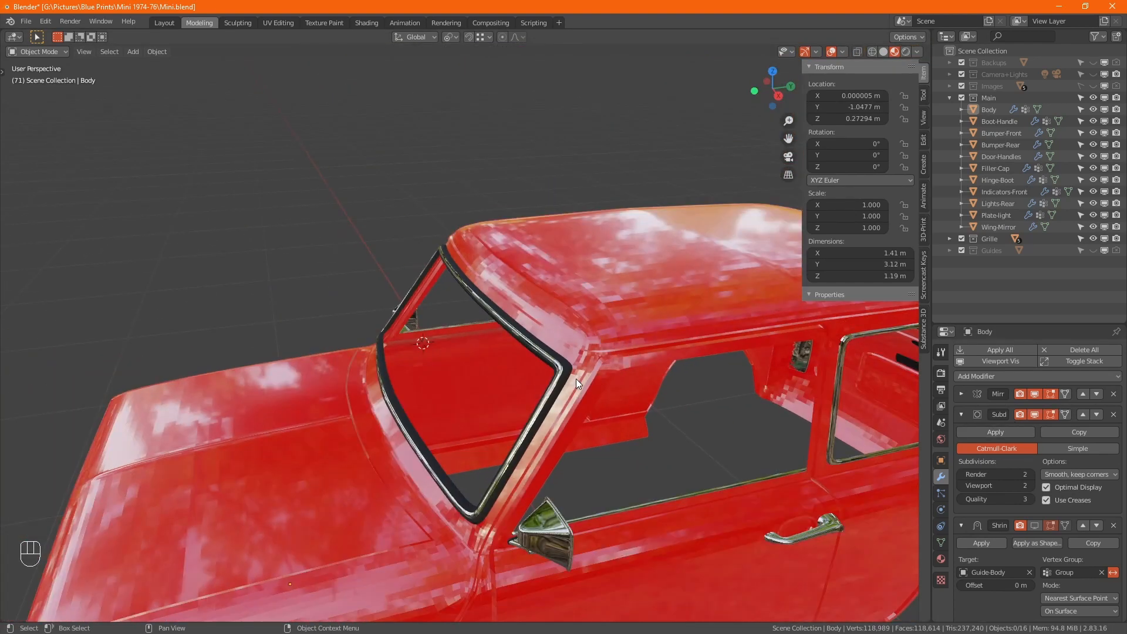
Step: Apply Shade Smooth to the body, then deselect it
left_click(581, 336)
right_click(581, 337)
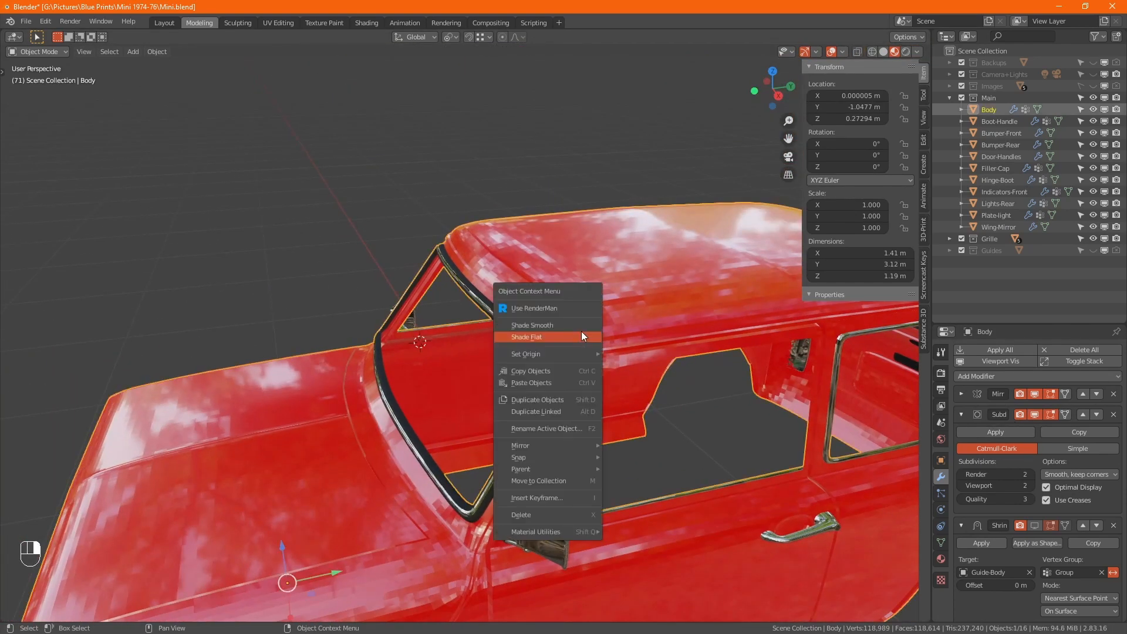
left_click(581, 328)
left_click(607, 453)
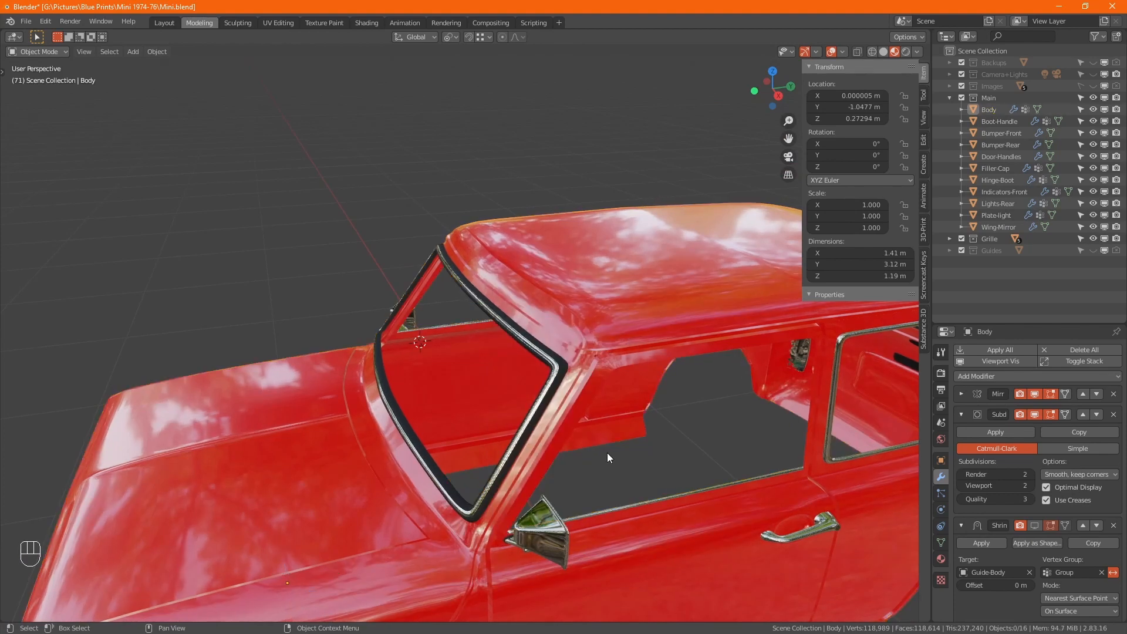
Step: Examine the windscreen surround and roof from several angles in Material Preview and in Solid shading
left_click_drag(607, 454, 675, 441, "alt")
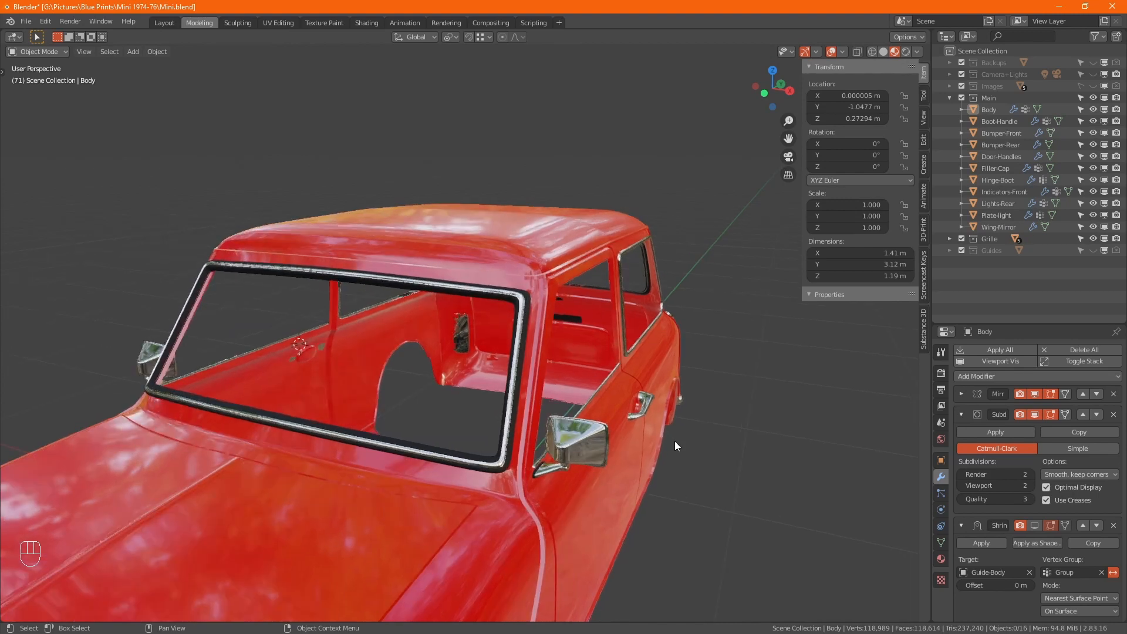
left_click_drag(642, 442, 611, 415, "alt")
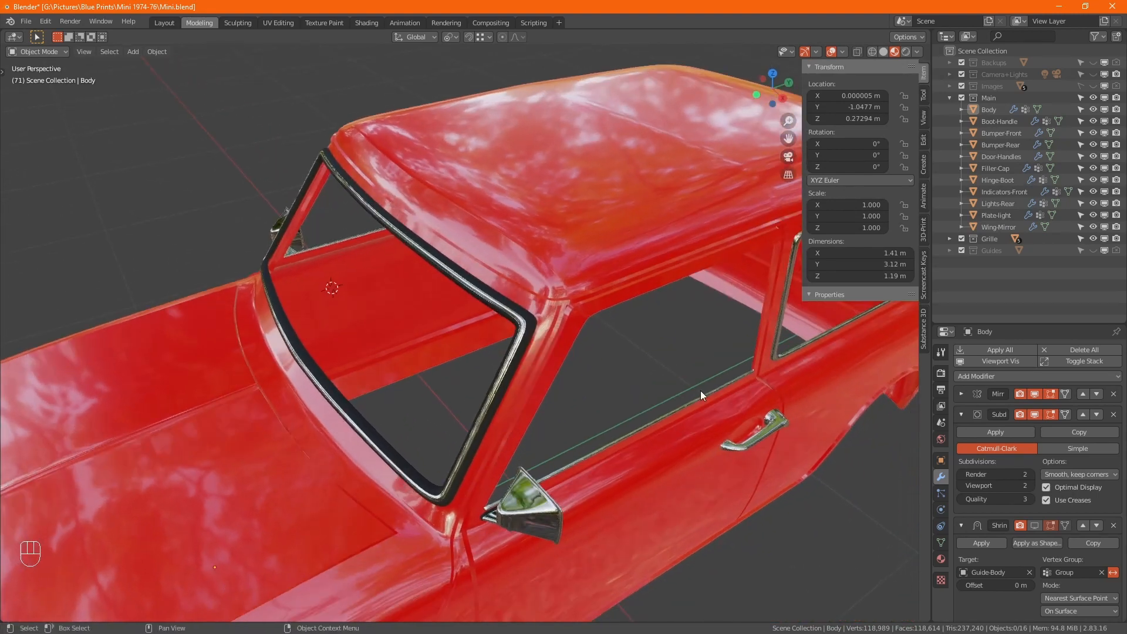
left_click(883, 52)
scroll(536, 400, "up", 2)
scroll(536, 400, "down", 2)
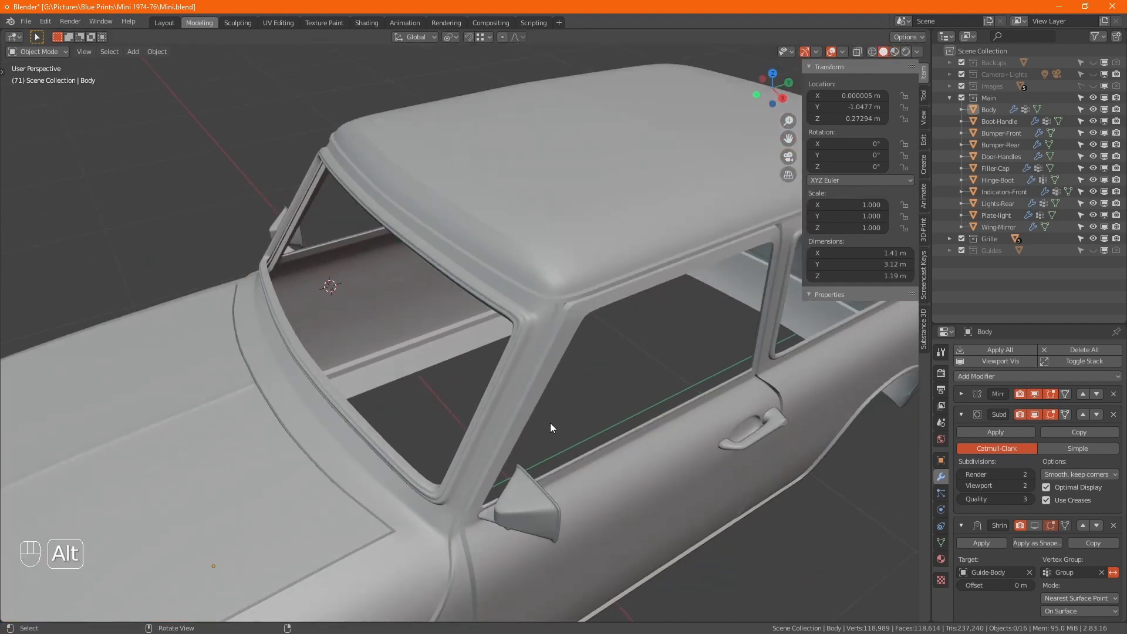
scroll(551, 423, "up", 2)
left_click(658, 451)
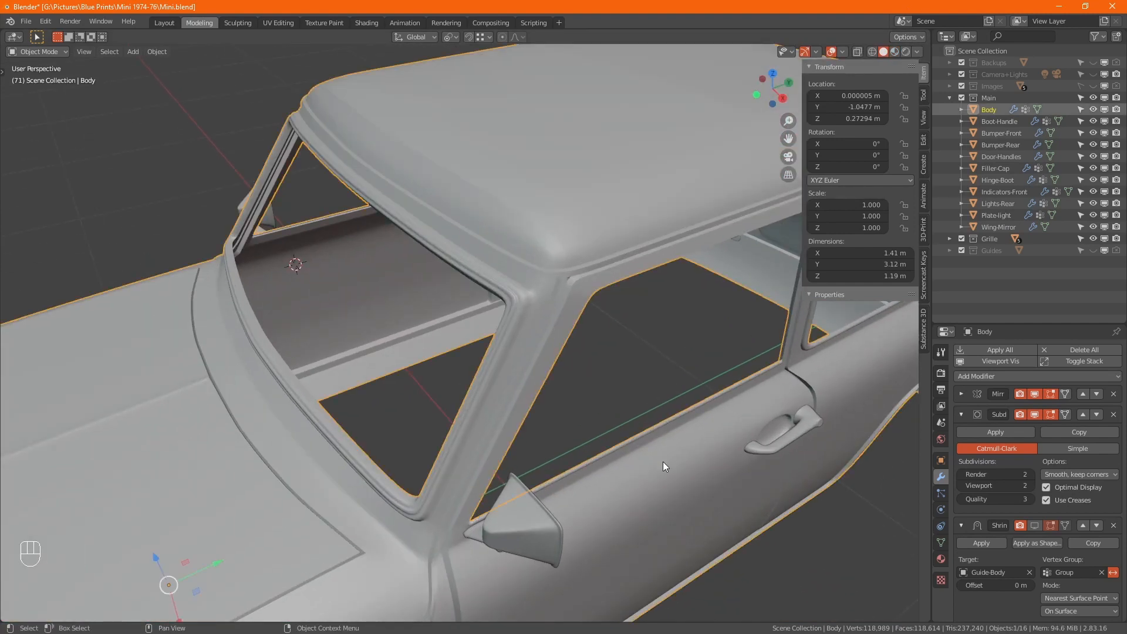
mouse_move(679, 467)
left_mouse_down("alt")
mouse_move(682, 433)
mouse_move(664, 433)
mouse_move(695, 462)
left_mouse_up("alt")
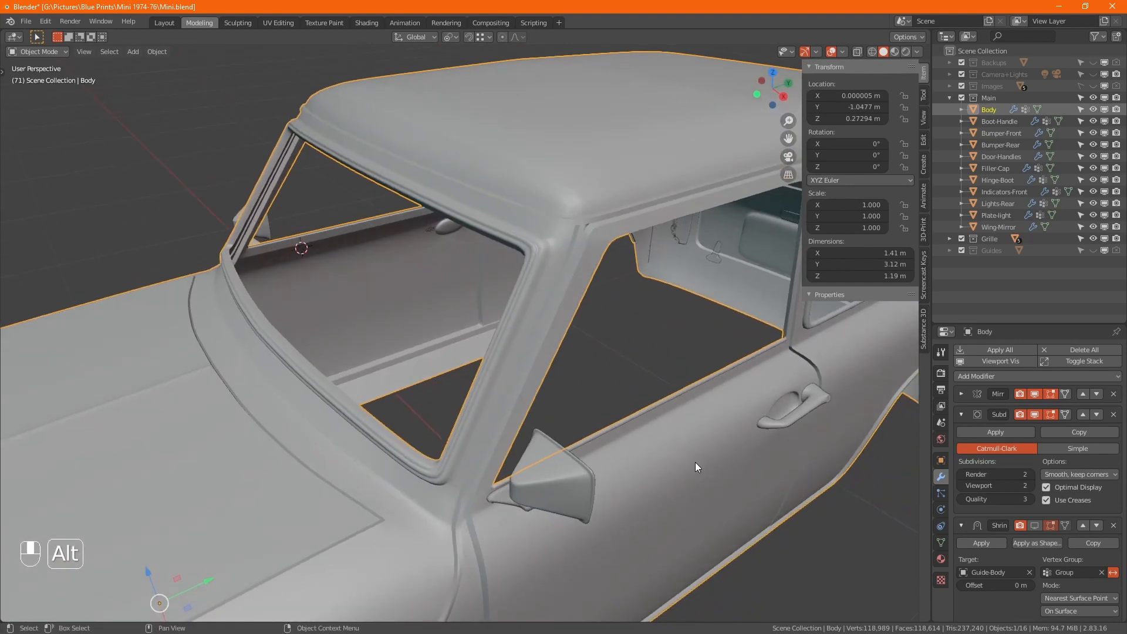
Step: Reveal all hidden geometry of the body mesh, clear the selection and return to Object Mode
key("Tab")
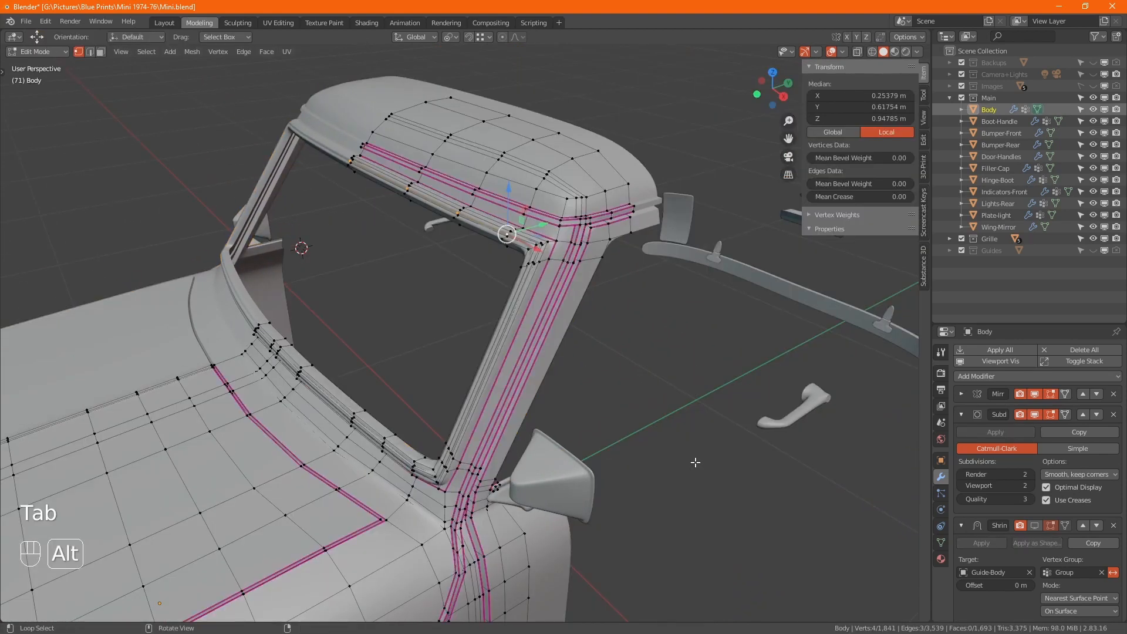
key("alt+h")
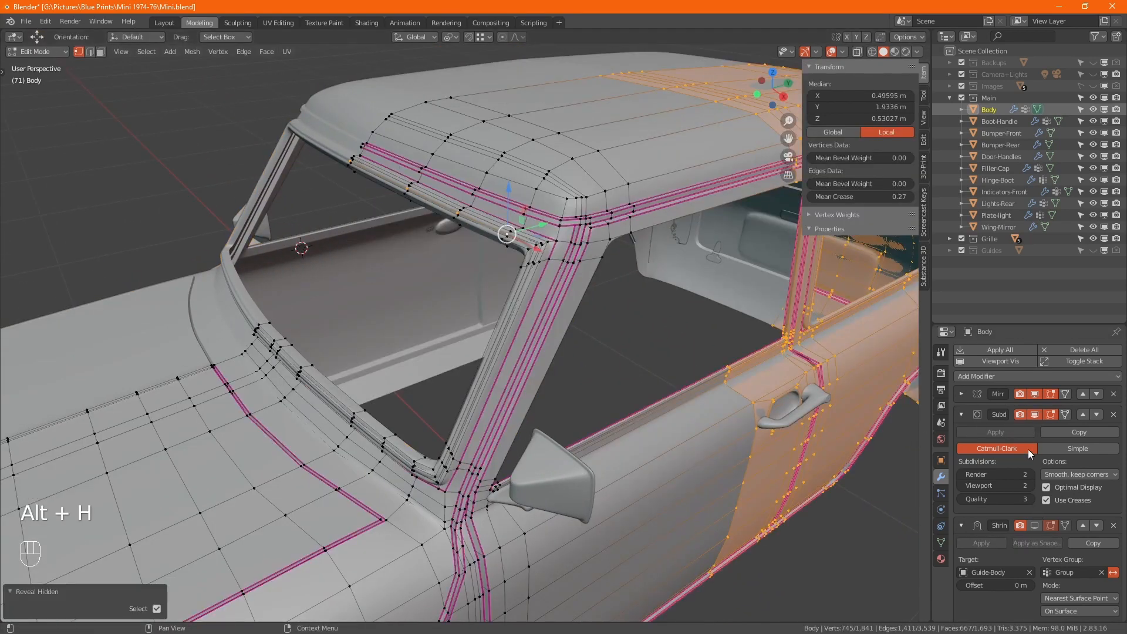
left_click(798, 525)
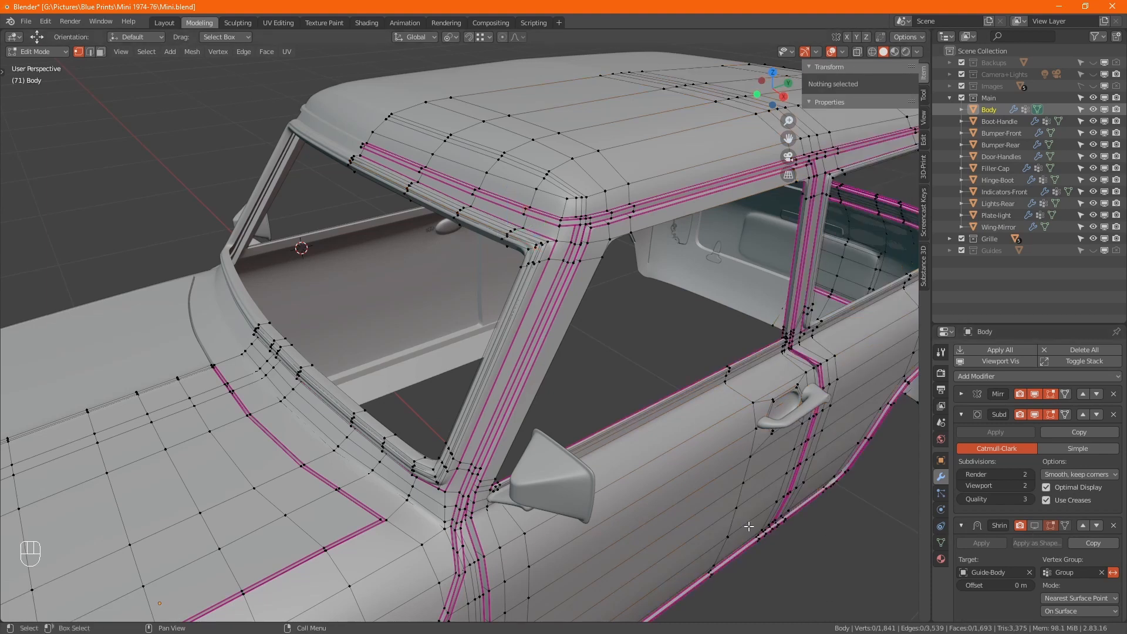
key("Tab")
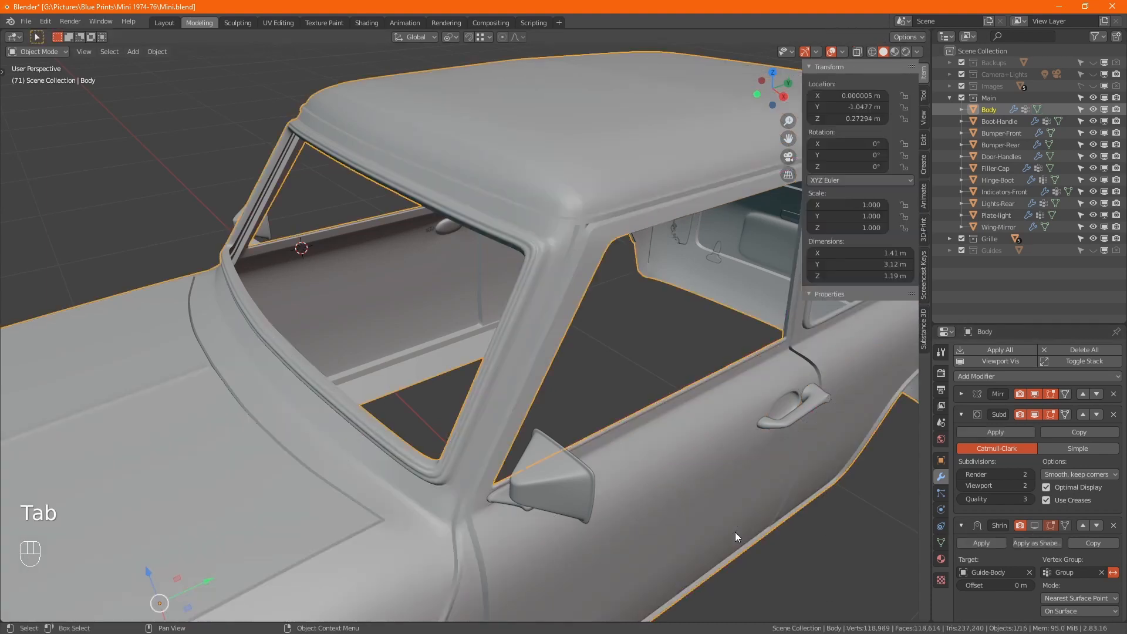
Step: Toggle the body's Shrinkwrap modifier in the viewport to compare the windscreen surround with and without it
left_click(1033, 524)
left_click(1033, 525)
left_click(1033, 525)
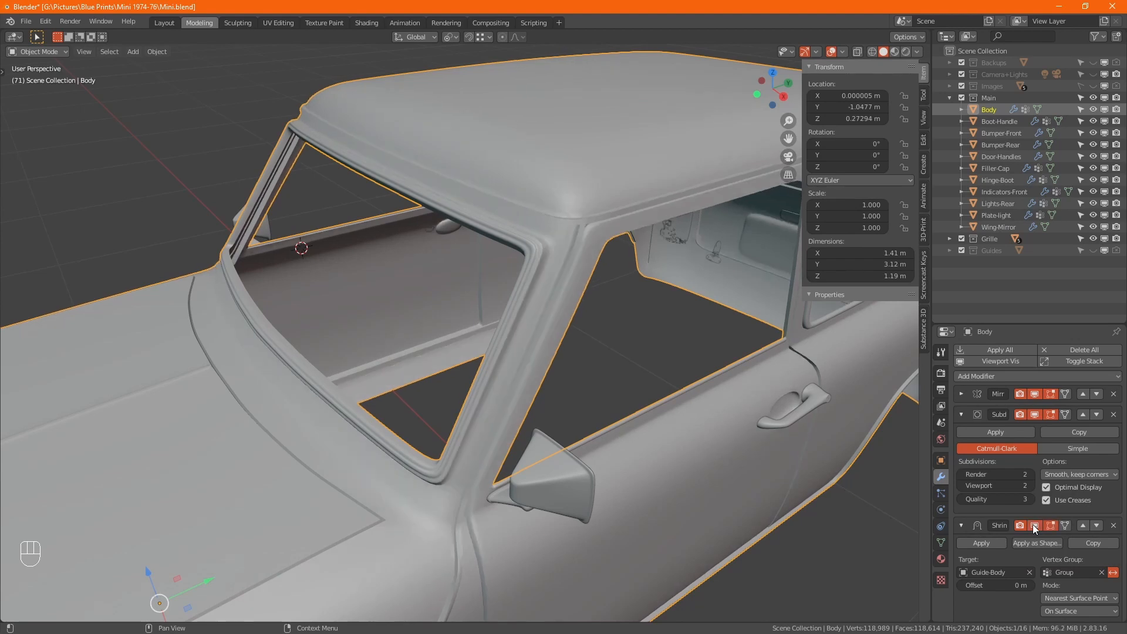
left_click(1033, 525)
Step: With Shrinkwrap shown in the viewport, assign the creased edge loop around the windscreen seal's outer edge to vertex group Group at weight 1.000
key("Tab")
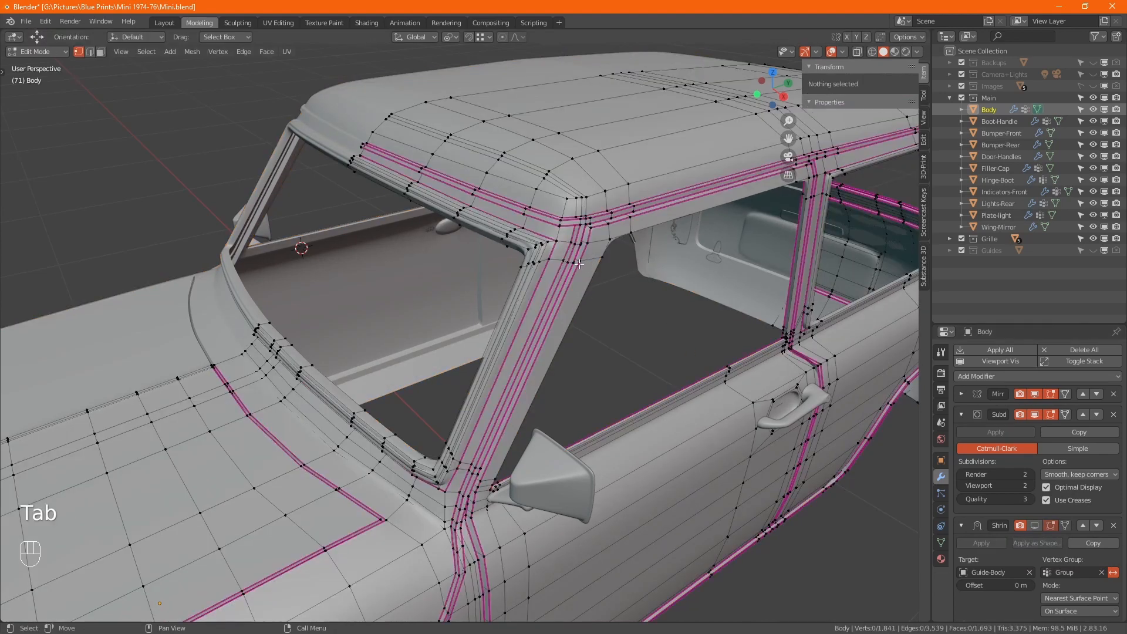
left_click(547, 266, "alt+shift")
left_click(522, 227, "alt+shift")
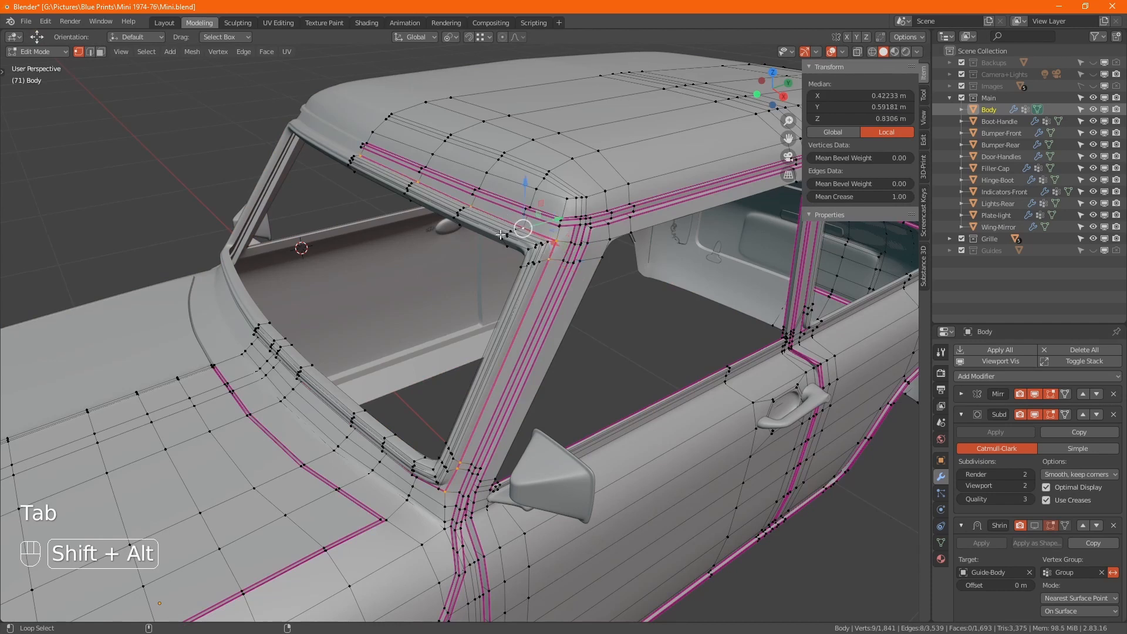
middle_click_drag(522, 227, 425, 473)
left_click(412, 433, "alt+shift")
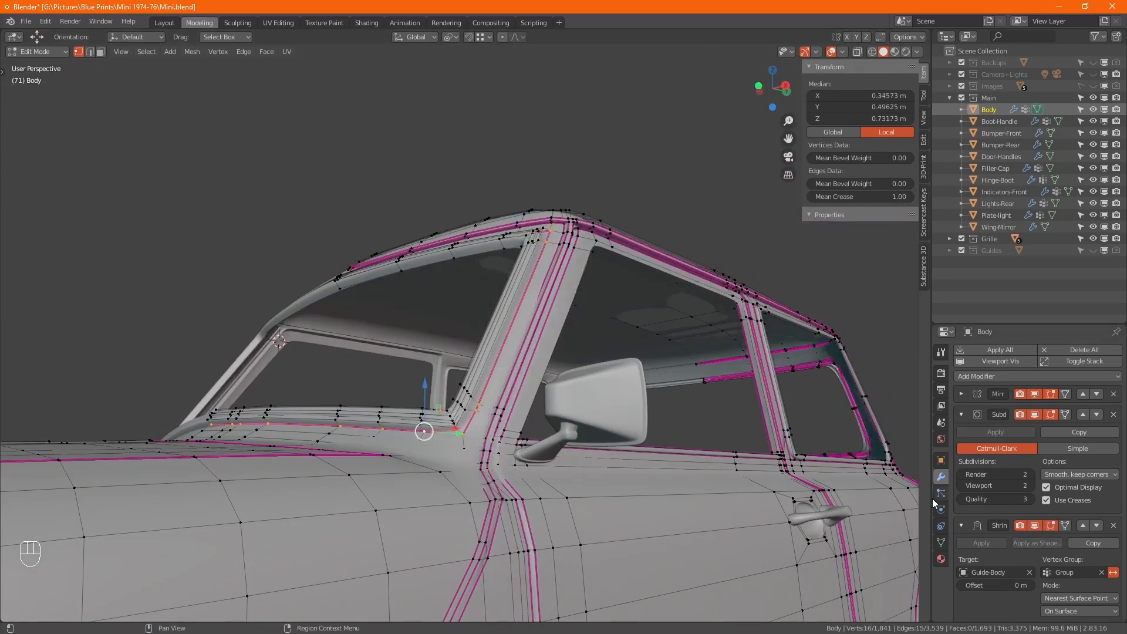
left_click(941, 542)
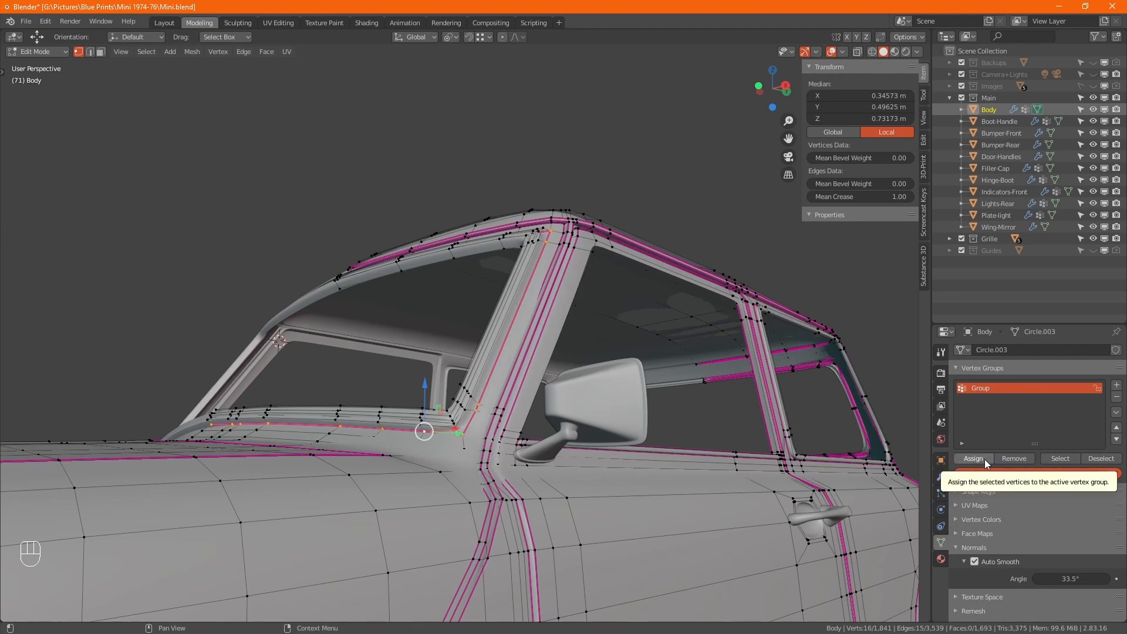
middle_click_drag(608, 378, 586, 369, "alt")
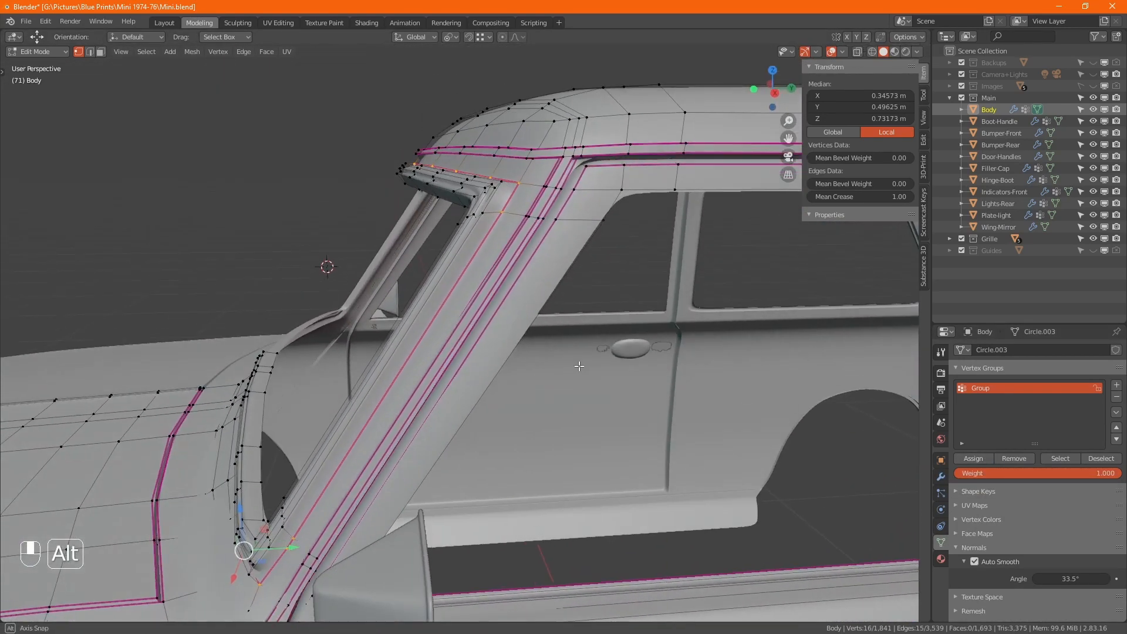
left_click(974, 459)
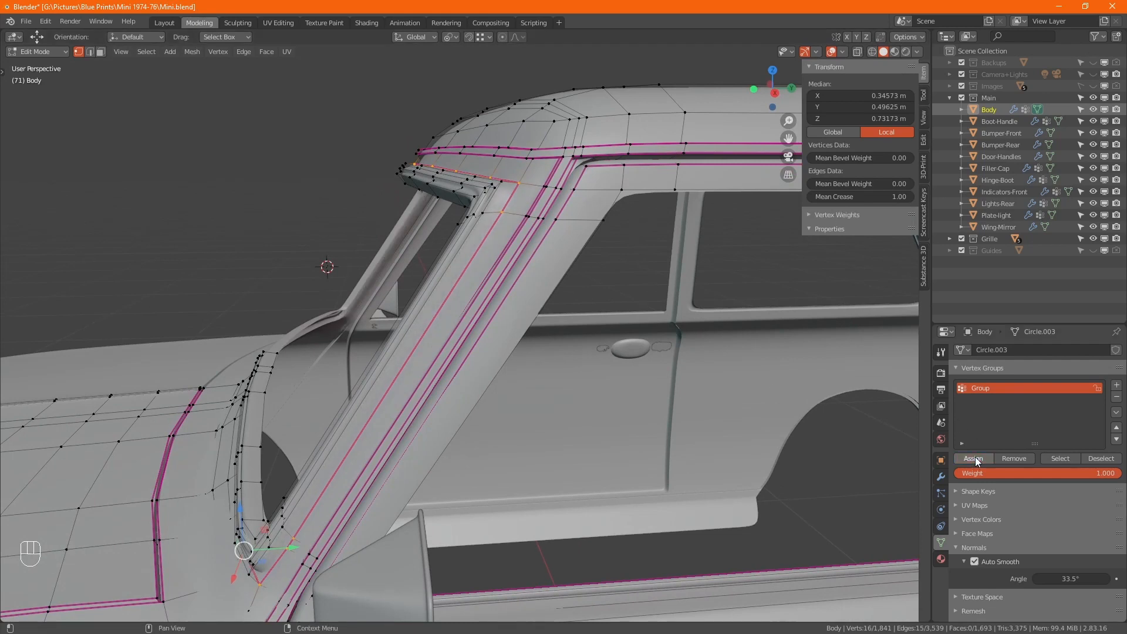
middle_click_drag(563, 387, 576, 428, "alt")
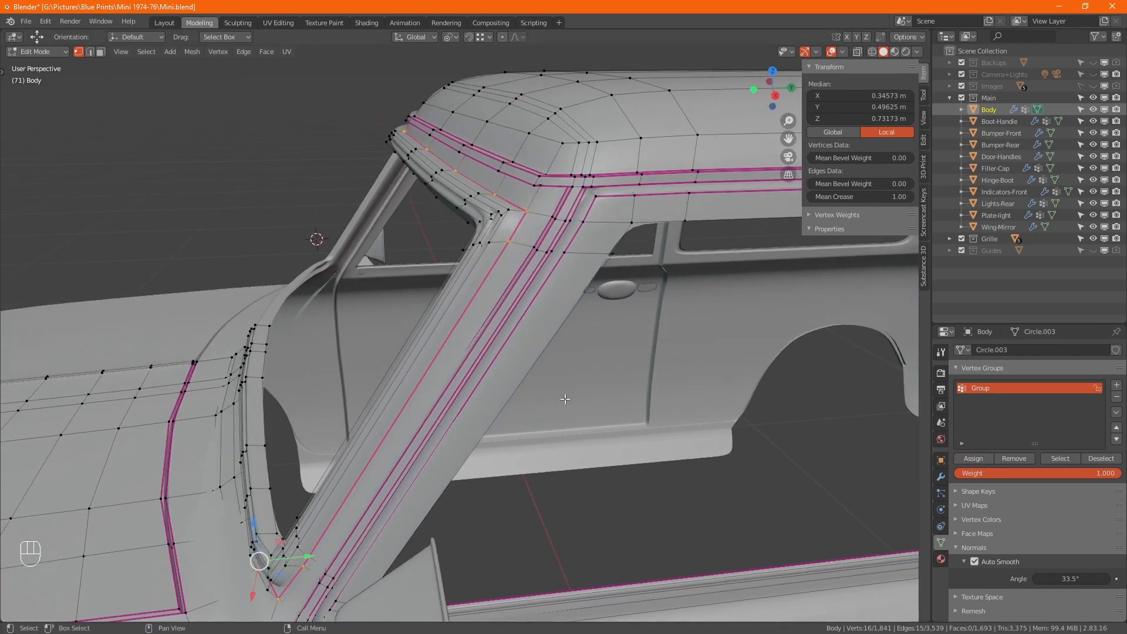
Step: Return to Object Mode with nothing selected and examine the smoothed windscreen surround and the side of the body
key("Tab")
left_click(631, 492)
scroll(632, 491, "down", 5)
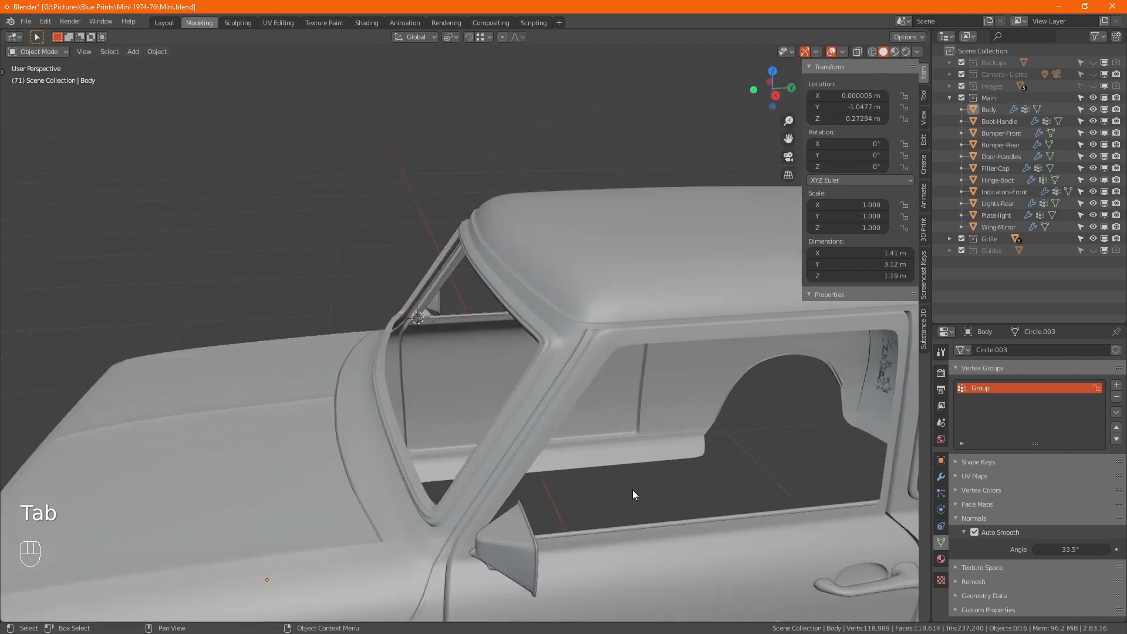
middle_click_drag(632, 484, 489, 372)
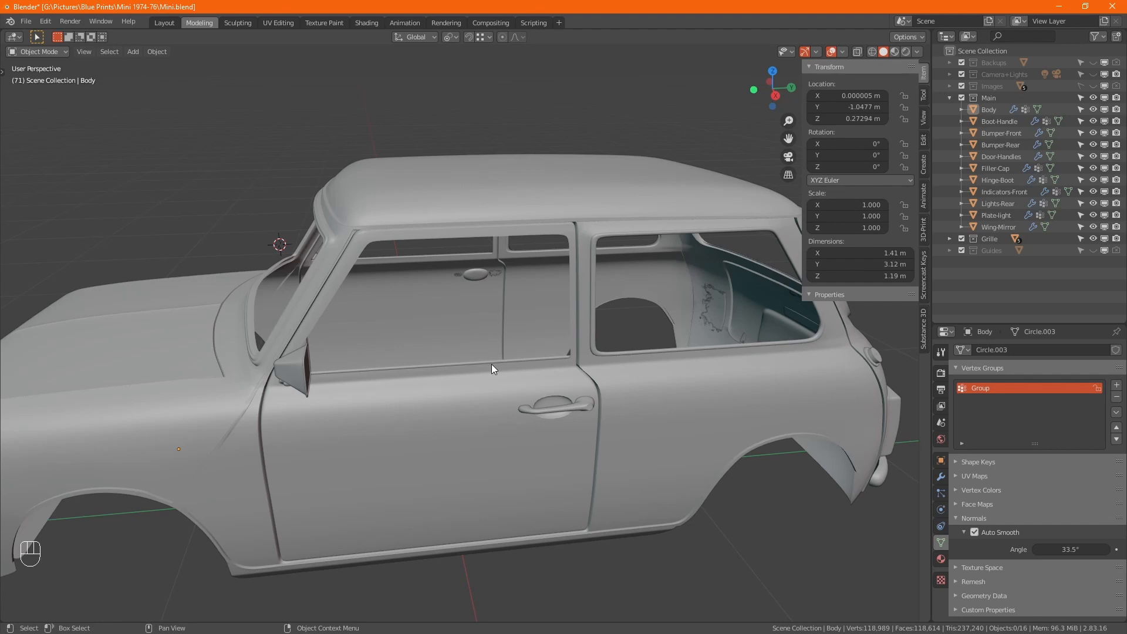
Step: Turn off the body's Shrinkwrap, Subdivision and Mirror modifiers in the viewport and isolate the body in local view
left_click(491, 364)
left_click(941, 477)
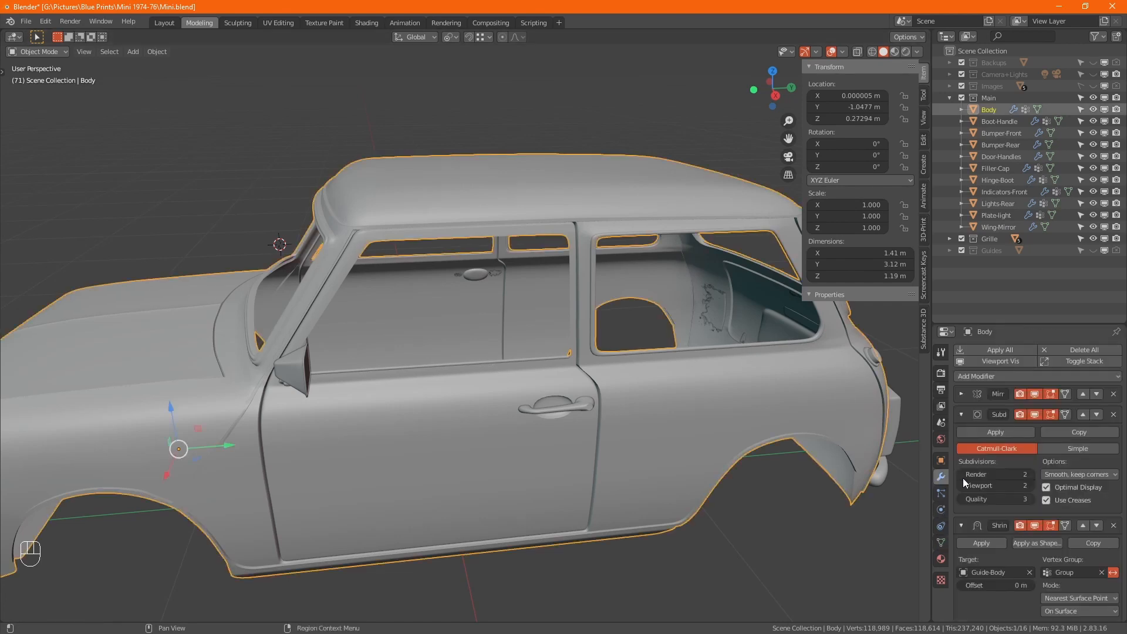
left_click(1033, 525)
left_click(1034, 414)
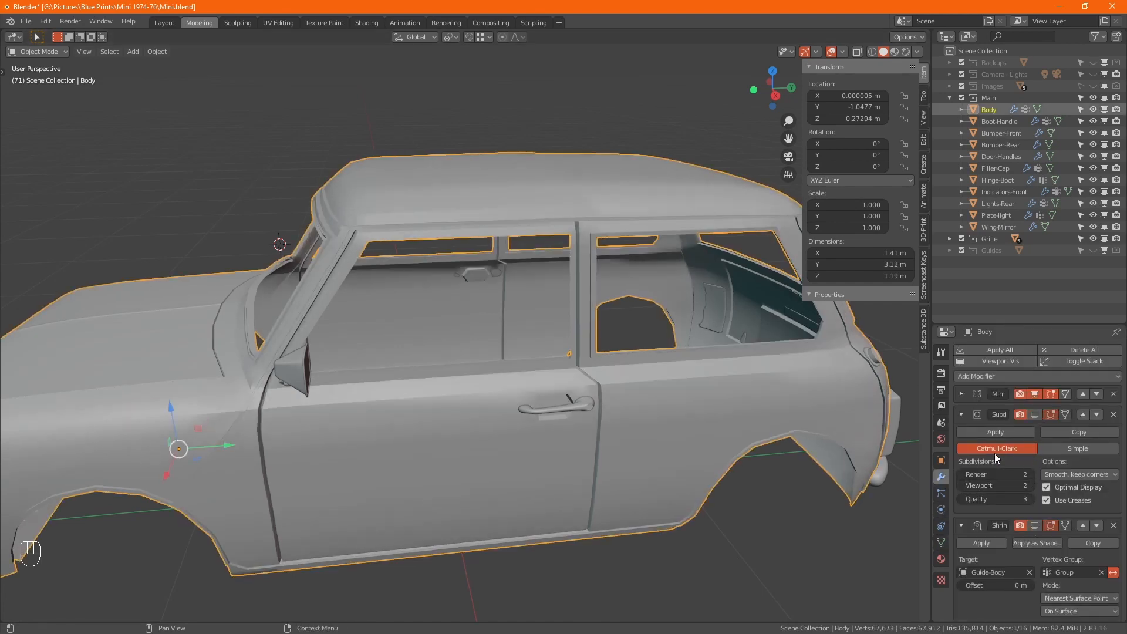
left_click_drag(446, 417, 517, 419, "alt")
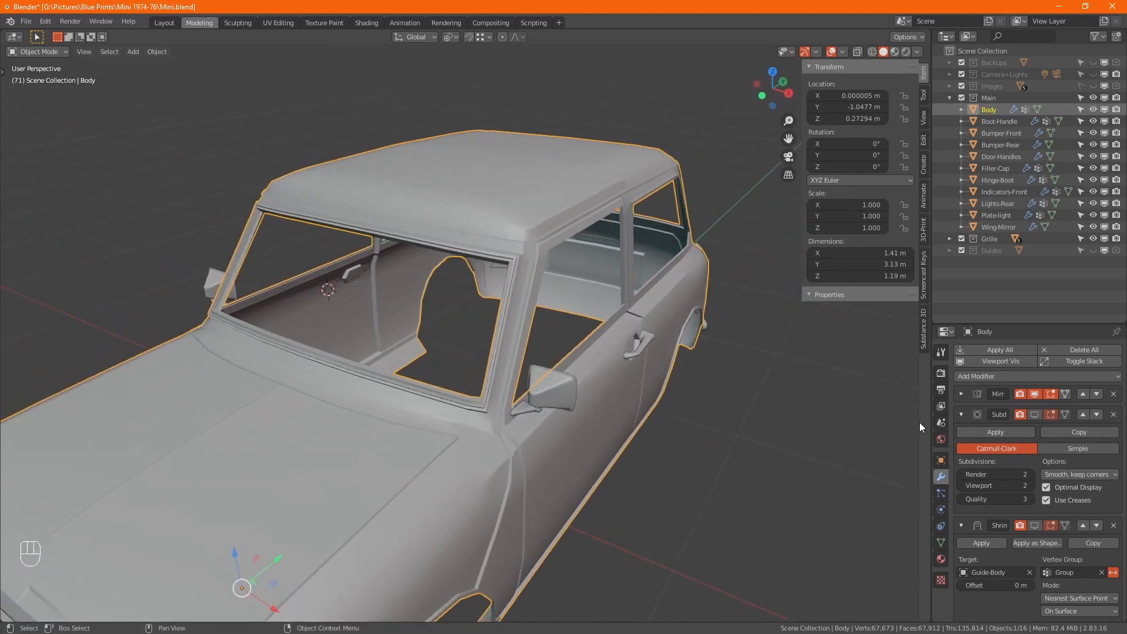
left_click(1035, 394)
left_click_drag(475, 363, 524, 333, "alt")
key("KP_Divide")
Step: In Edit Mode, select the open boundary edge loop around the rear side window opening
scroll(414, 309, "up", 6)
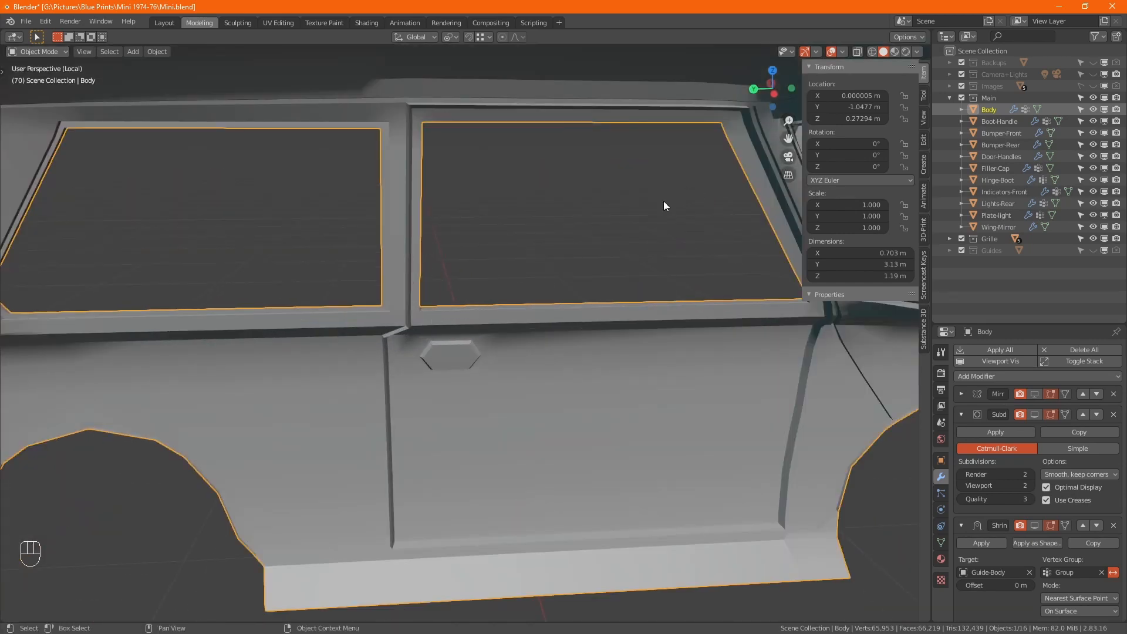
left_click_drag(664, 205, 649, 247, "alt")
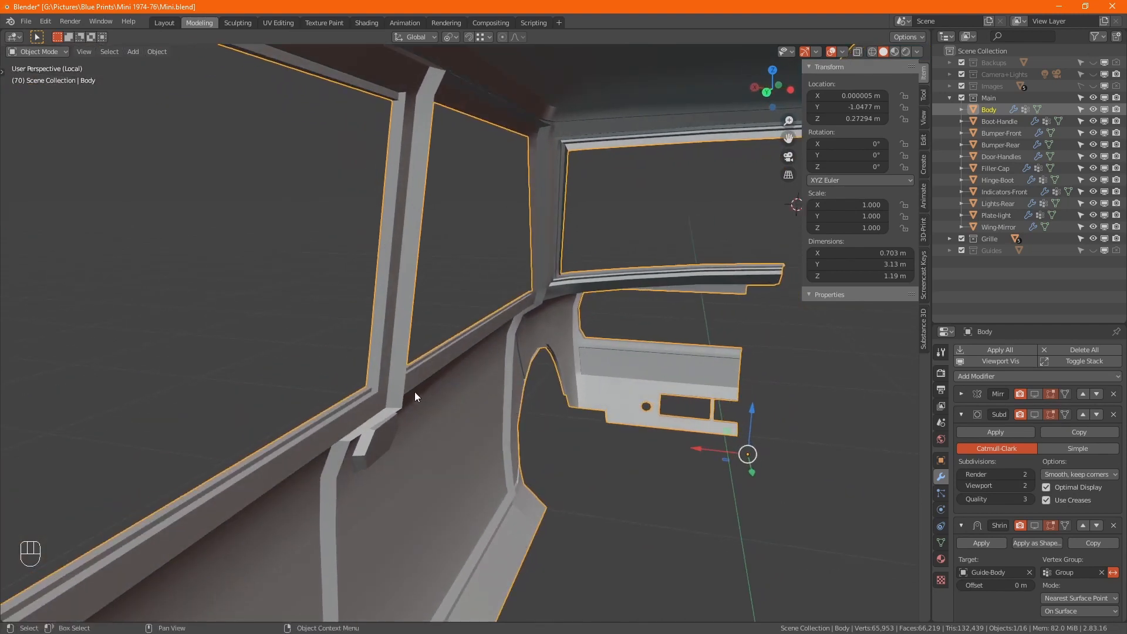
left_click_drag(456, 420, 410, 431, "alt")
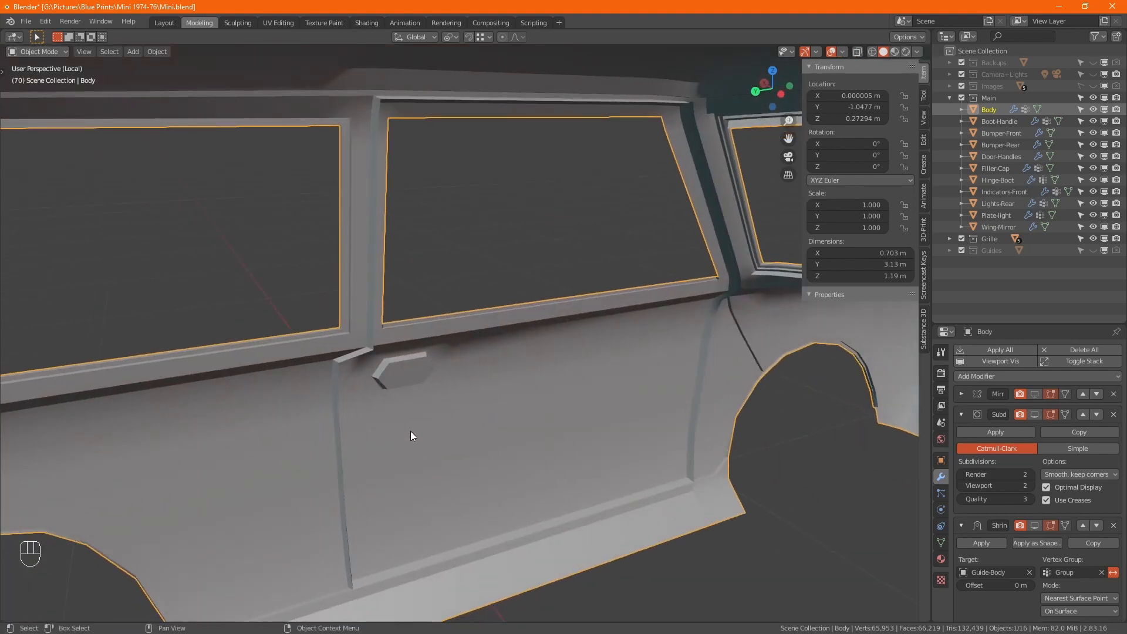
key("Tab")
left_click_drag(396, 279, 417, 281, "alt")
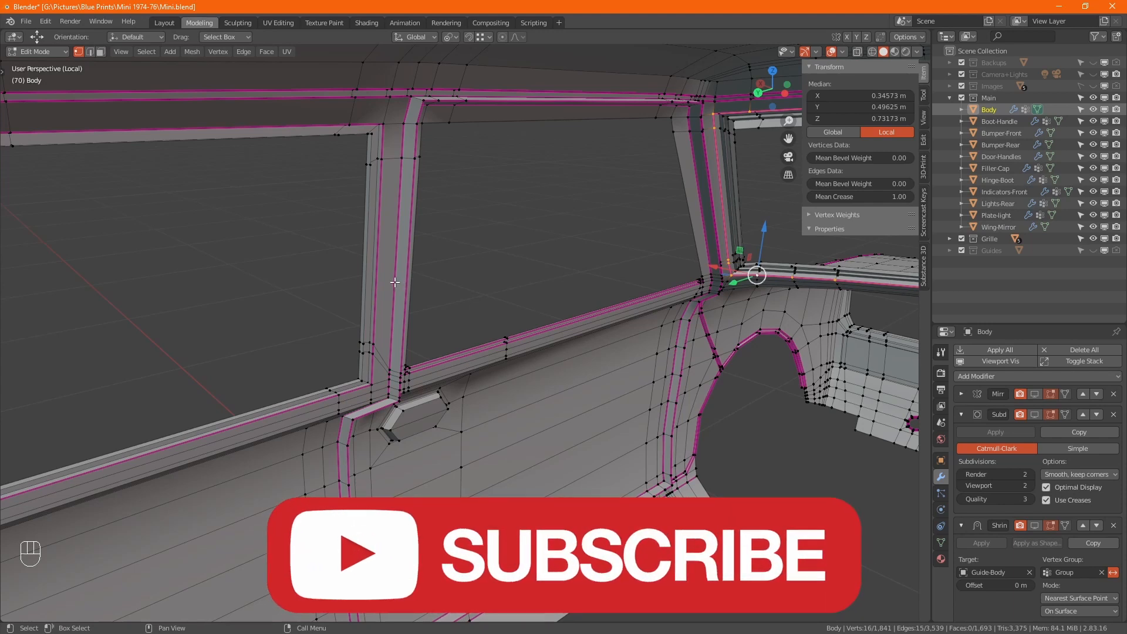
left_click(366, 272, "alt")
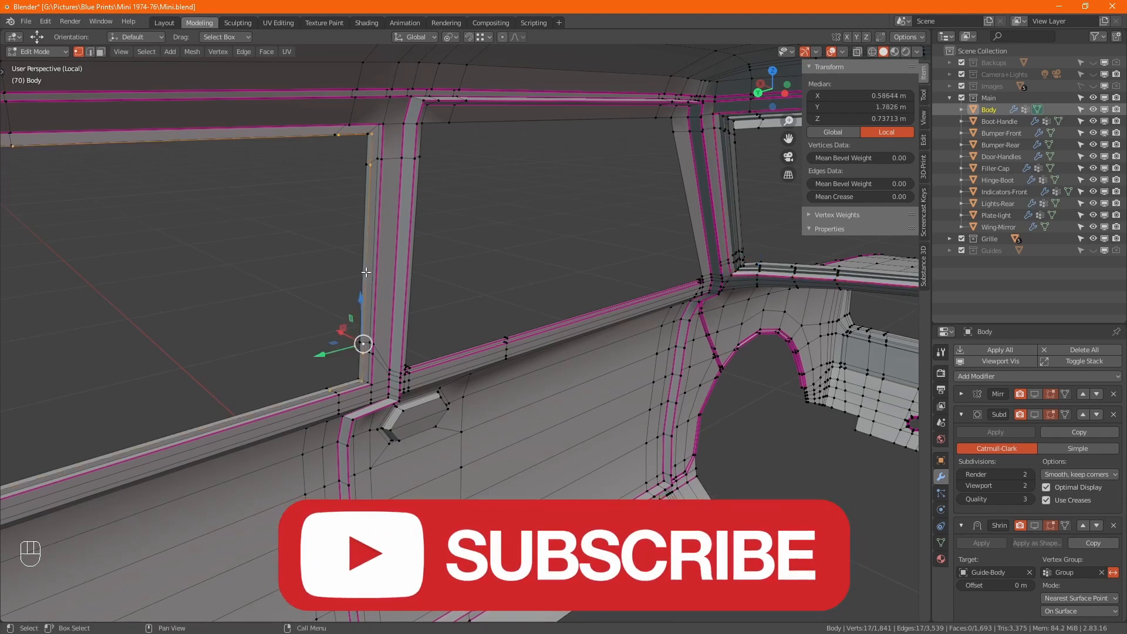
left_click_drag(366, 308, 354, 244, "alt")
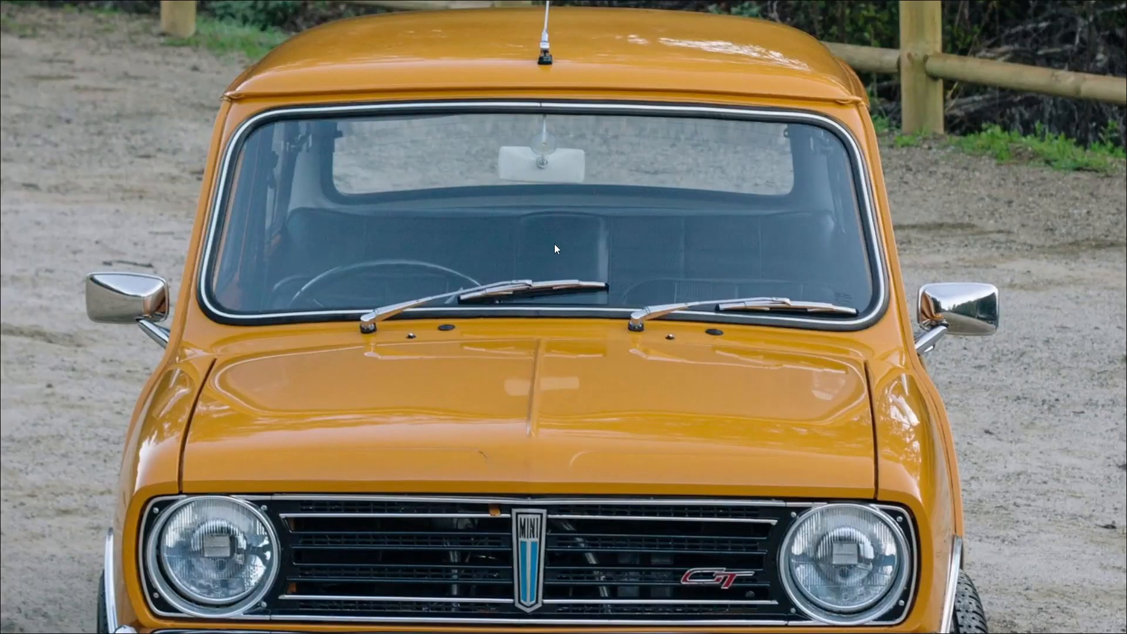
Step: Examine the reference photos of the orange Mini for the shape of the window surrounds and interior
scroll(558, 243, "down", 5)
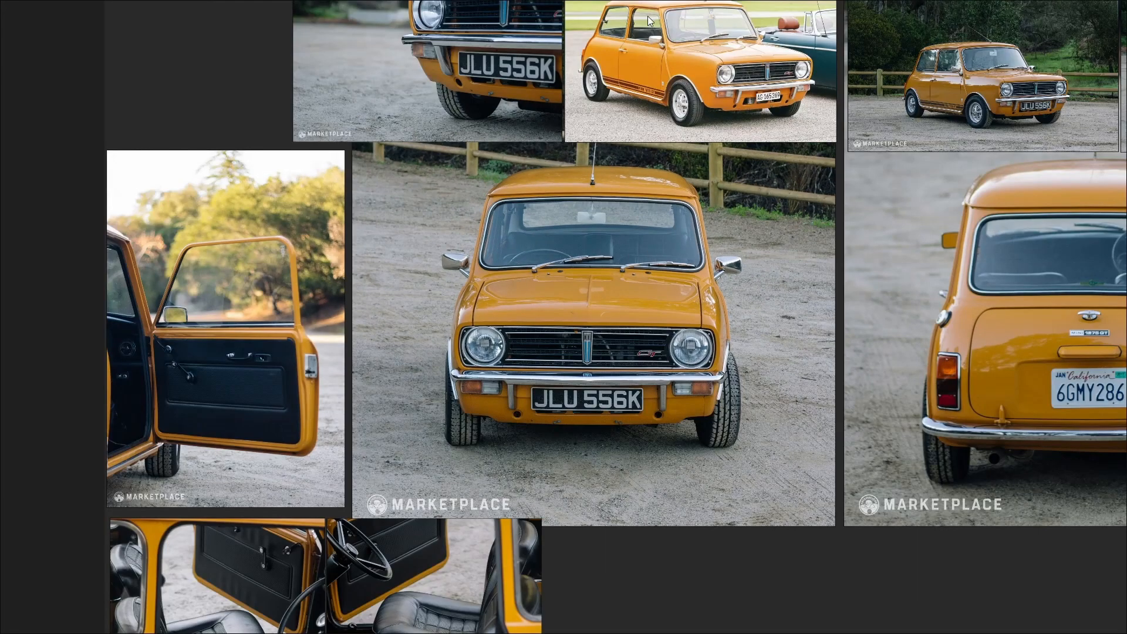
middle_click_drag(553, 430, 374, 452)
scroll(375, 452, "down", 4)
middle_click_drag(649, 337, 822, 354)
scroll(652, 415, "up", 2)
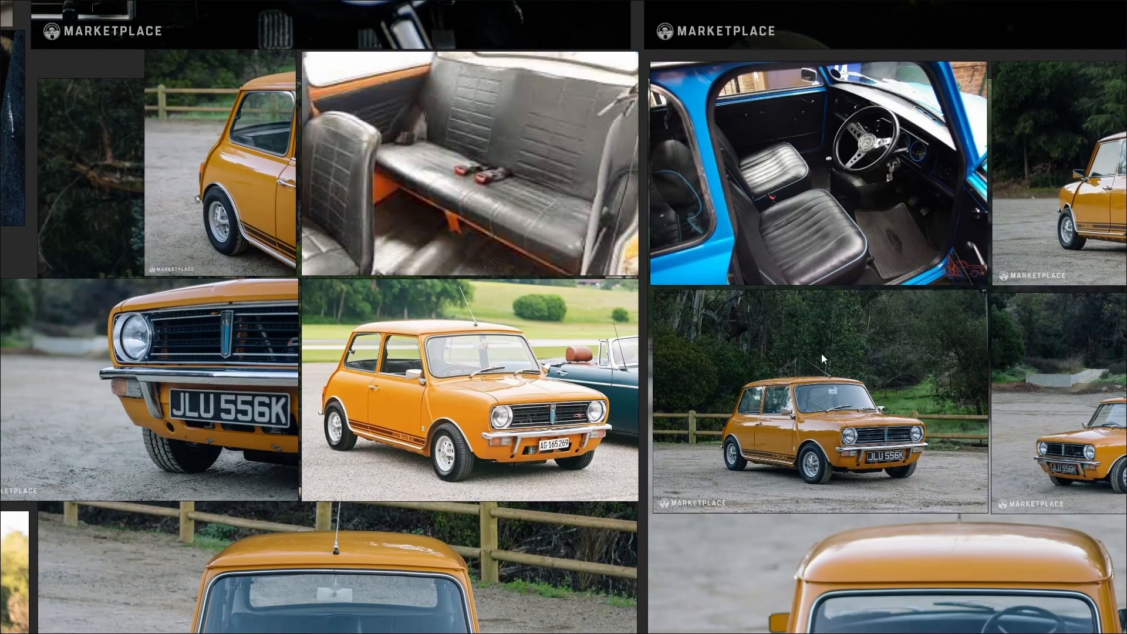
scroll(474, 356, "up", 5)
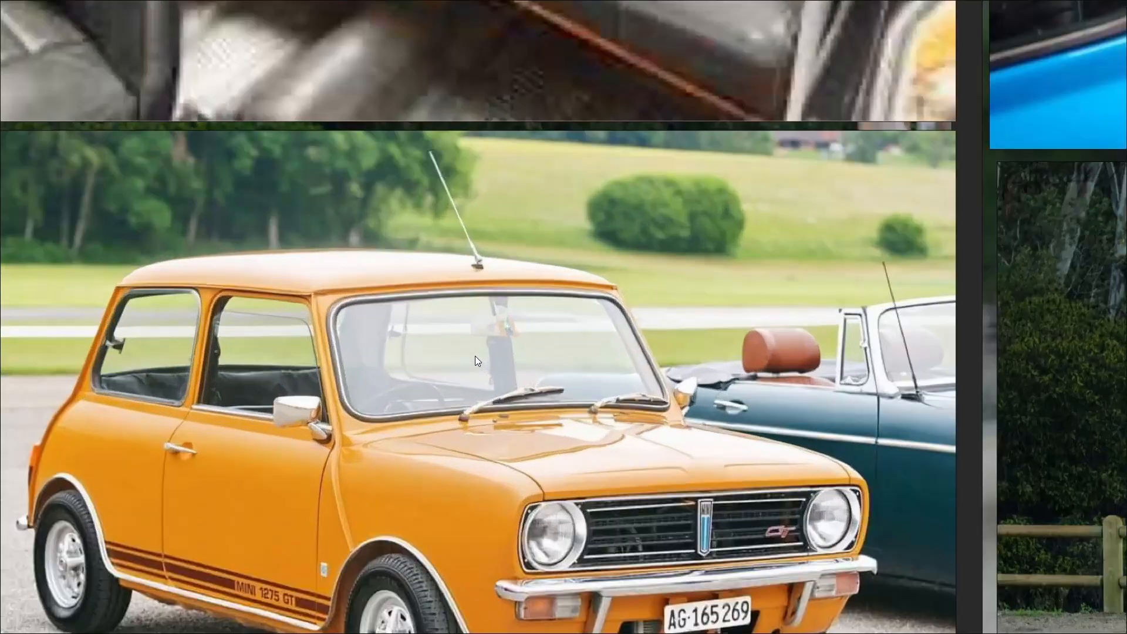
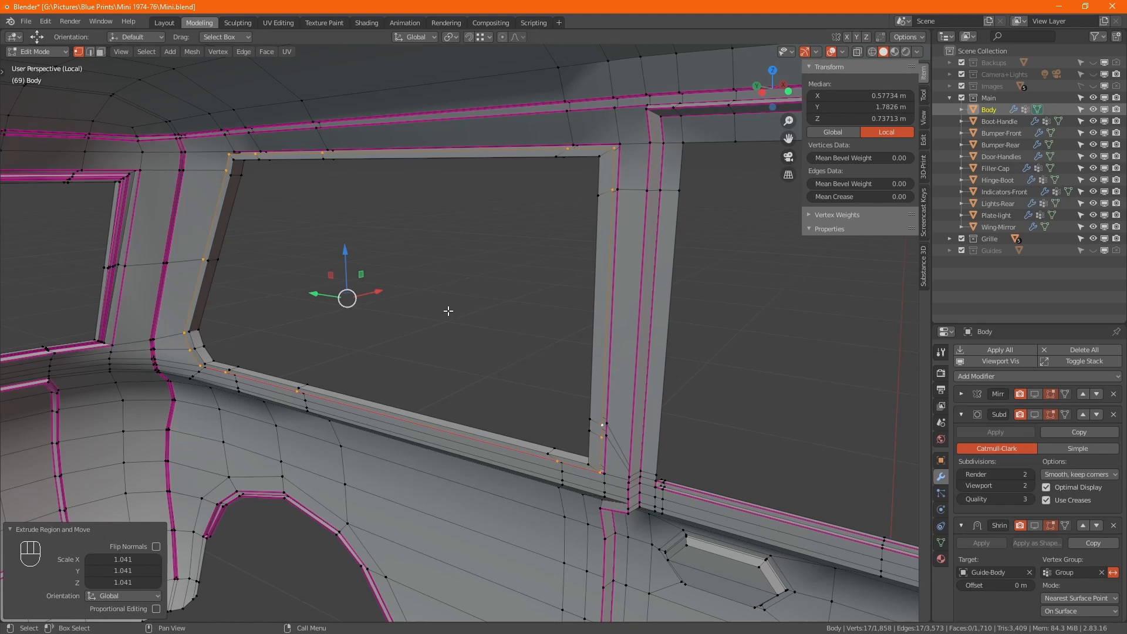
Step: Scale the extruded rear side window edge loop along Z by about 1.017
key("s")
key("z")
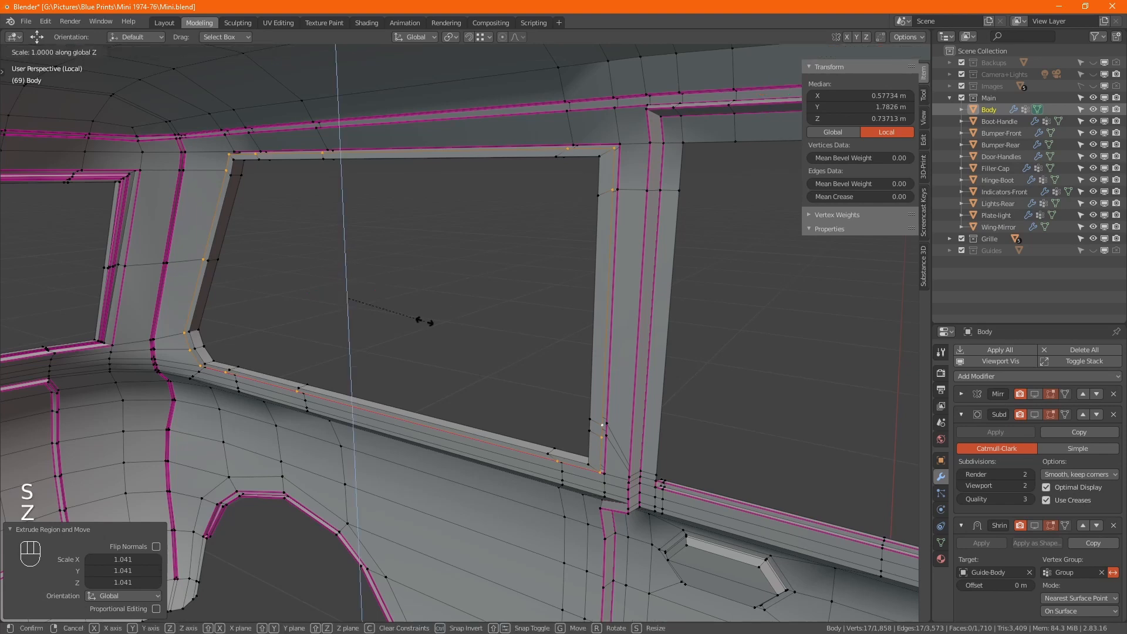
key("shift")
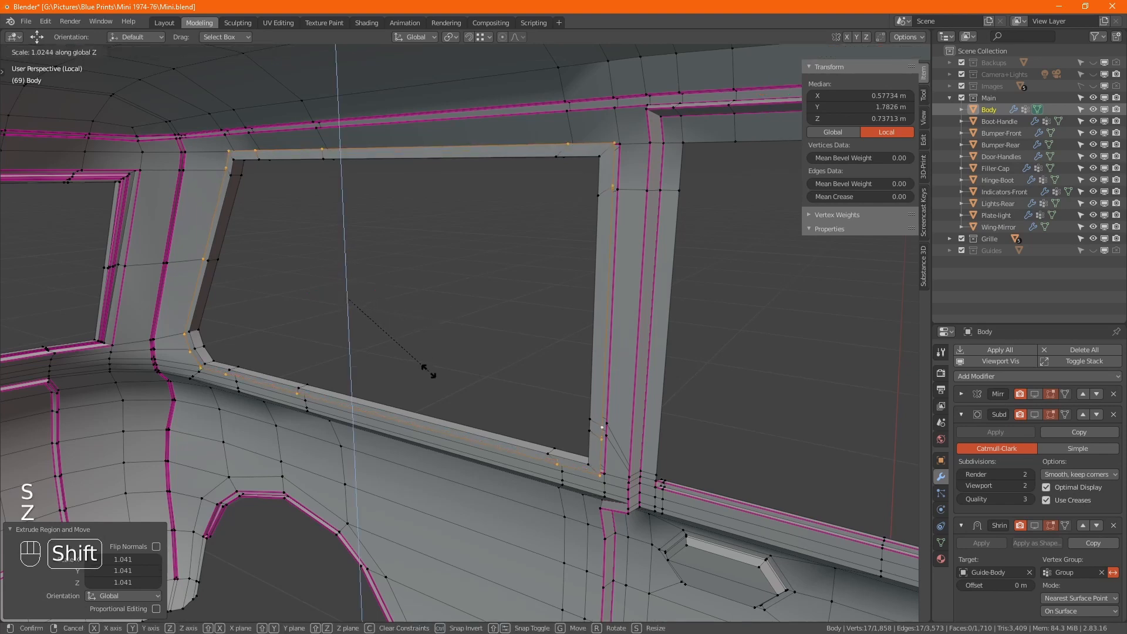
left_click(428, 365)
Step: Extrude the rear side window loop about 0.003 m along X and scale the new edge uniformly by about 1.010
middle_click_drag(410, 319, 380, 304, "alt")
middle_click_drag(501, 330, 488, 197)
scroll(501, 148, "up", 2)
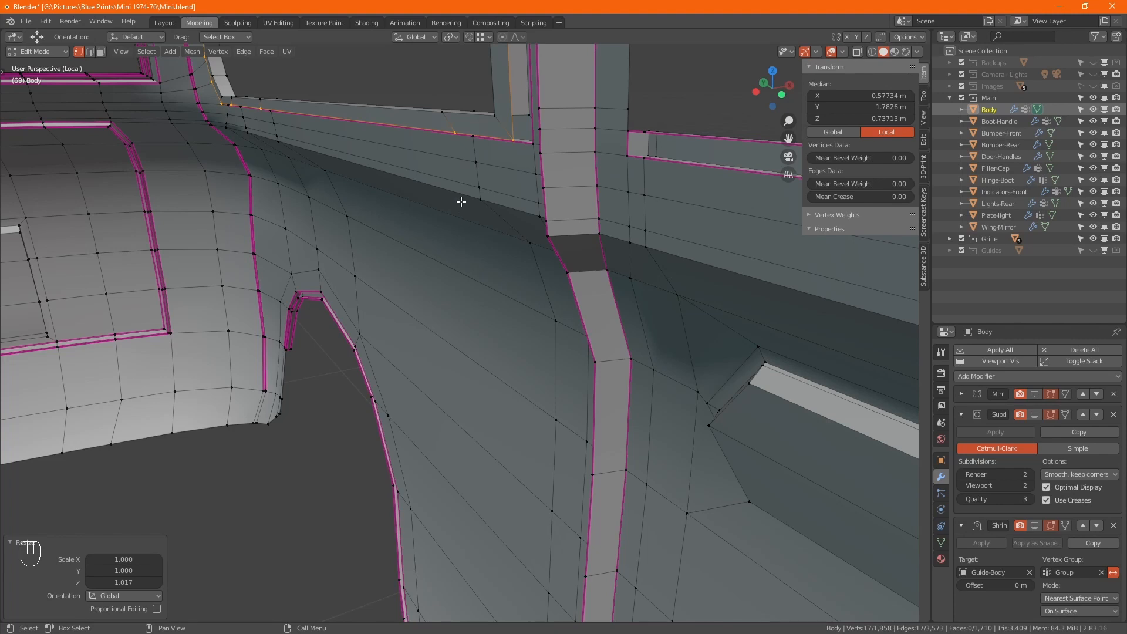
middle_click_drag(461, 201, 440, 244)
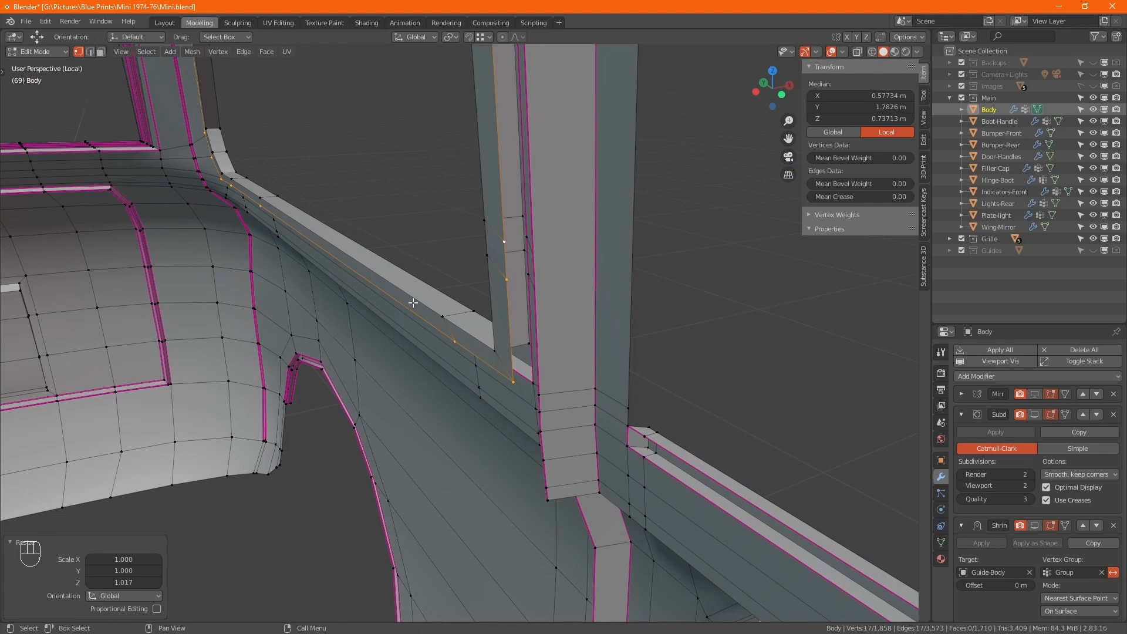
scroll(527, 240, "down", 4)
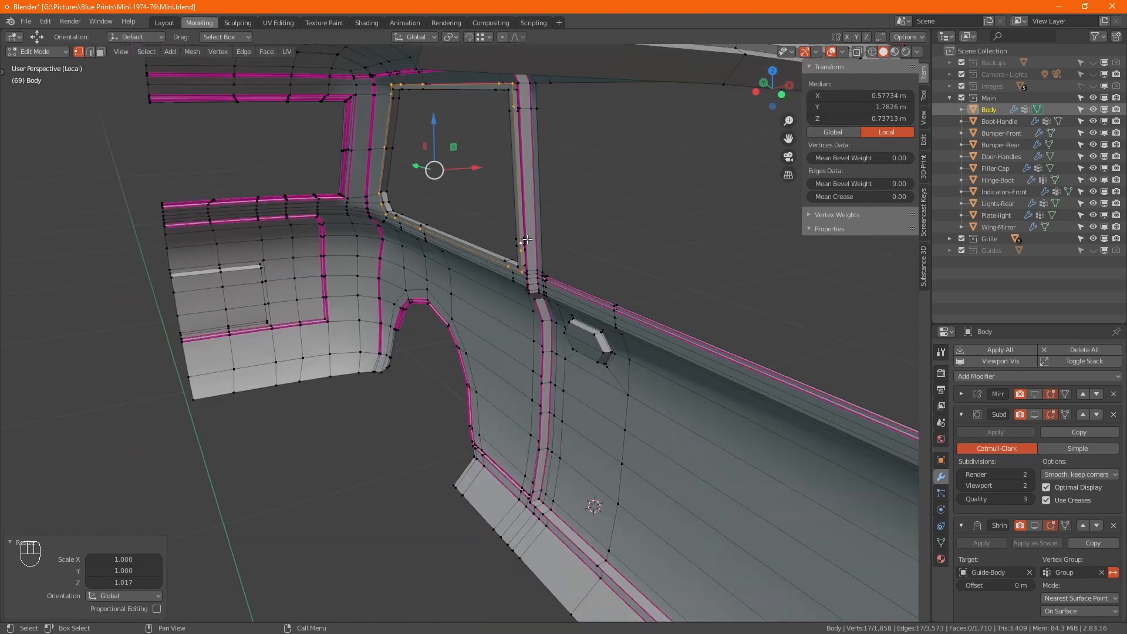
scroll(502, 223, "up", 6)
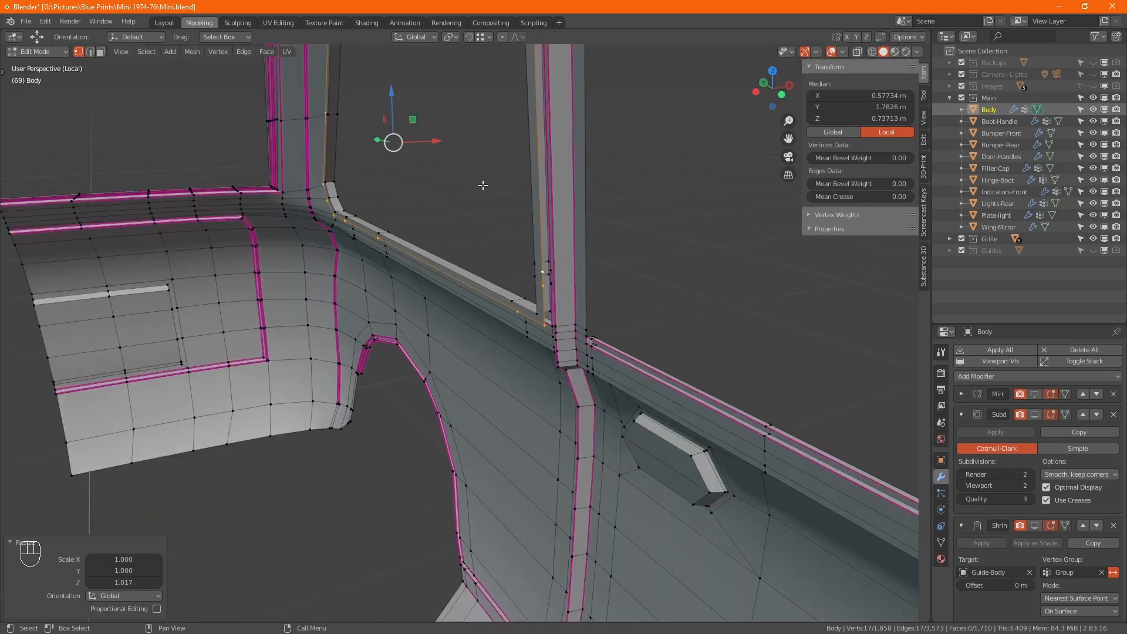
middle_click_drag(391, 292, 389, 289)
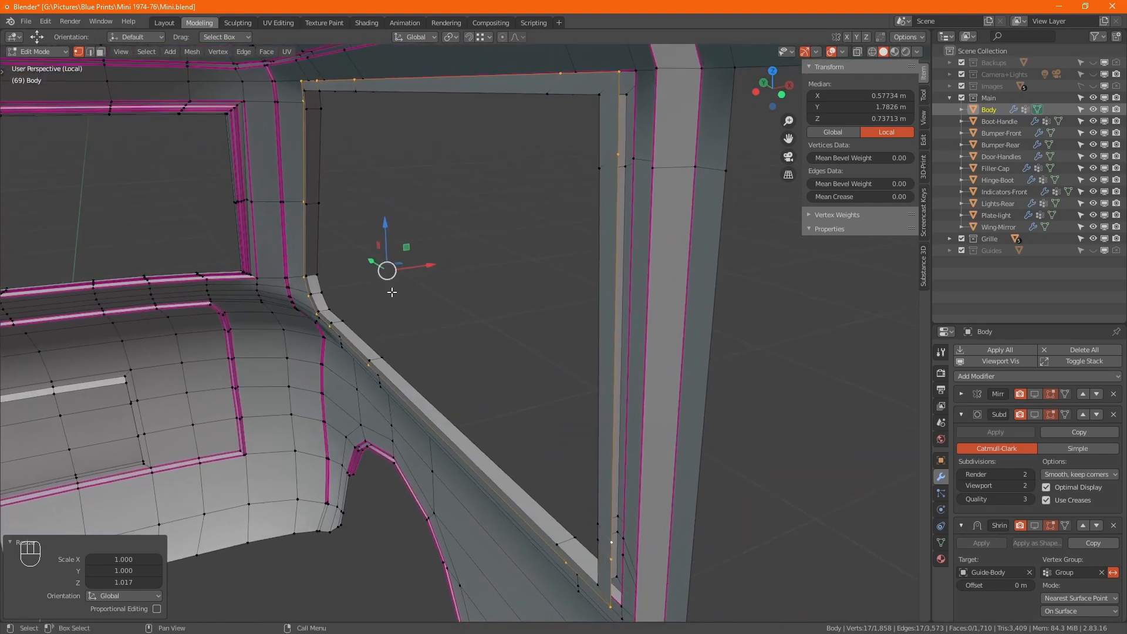
key("e")
key("x")
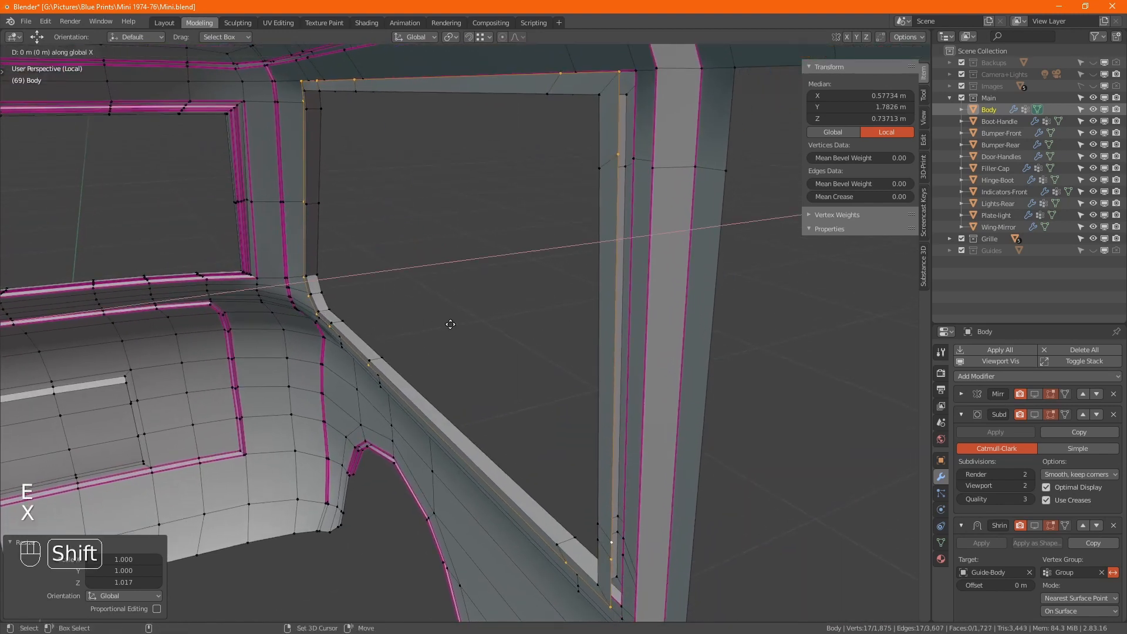
left_click(475, 322)
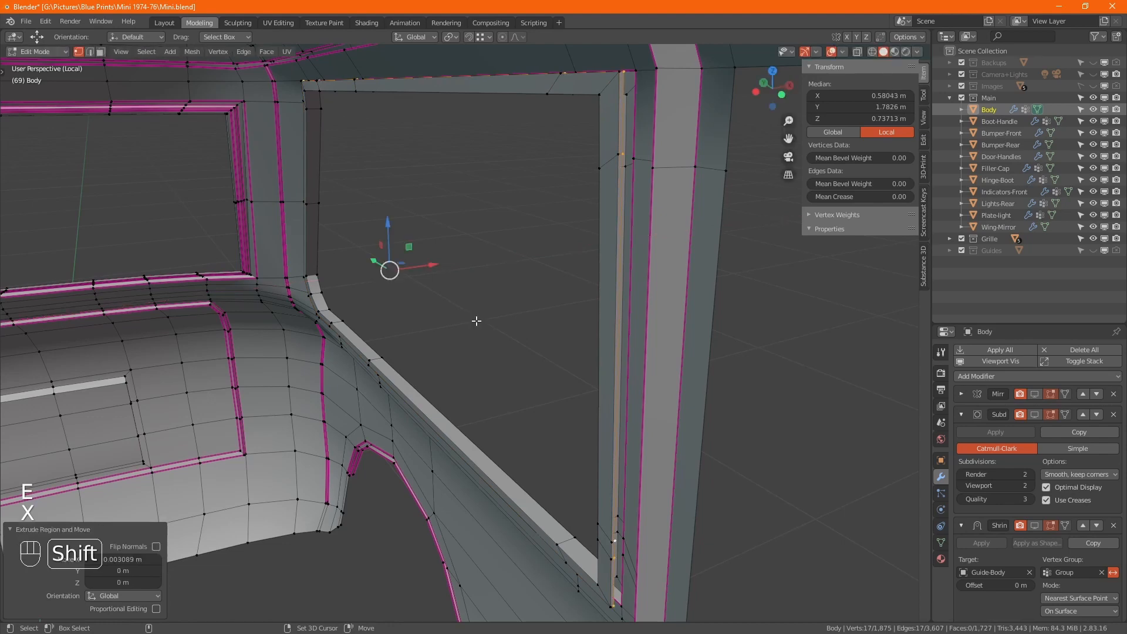
key("s")
key("shift")
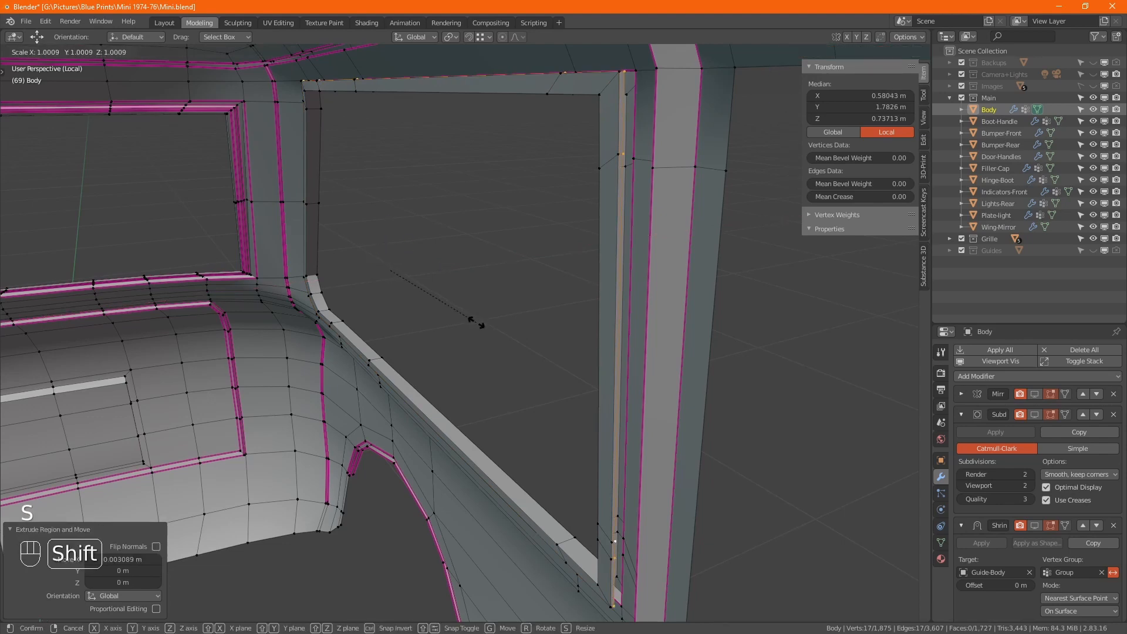
left_click(479, 336)
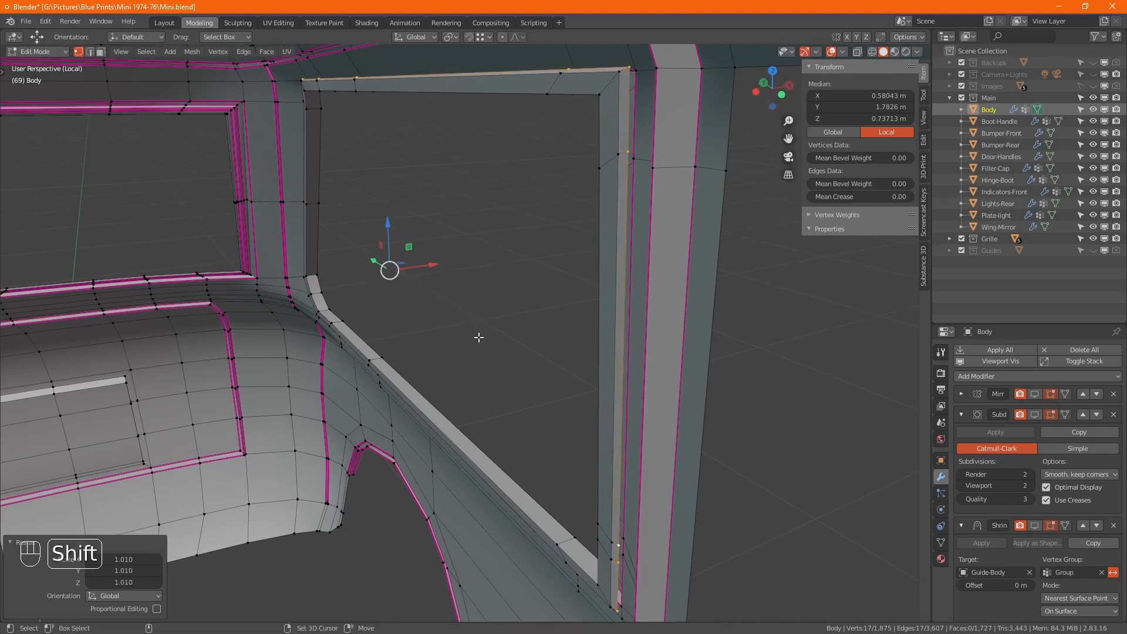
Step: Extrude the rear side window loop inward about -0.0156 m along X and move it a further -0.004 m along X
key("e")
key("x")
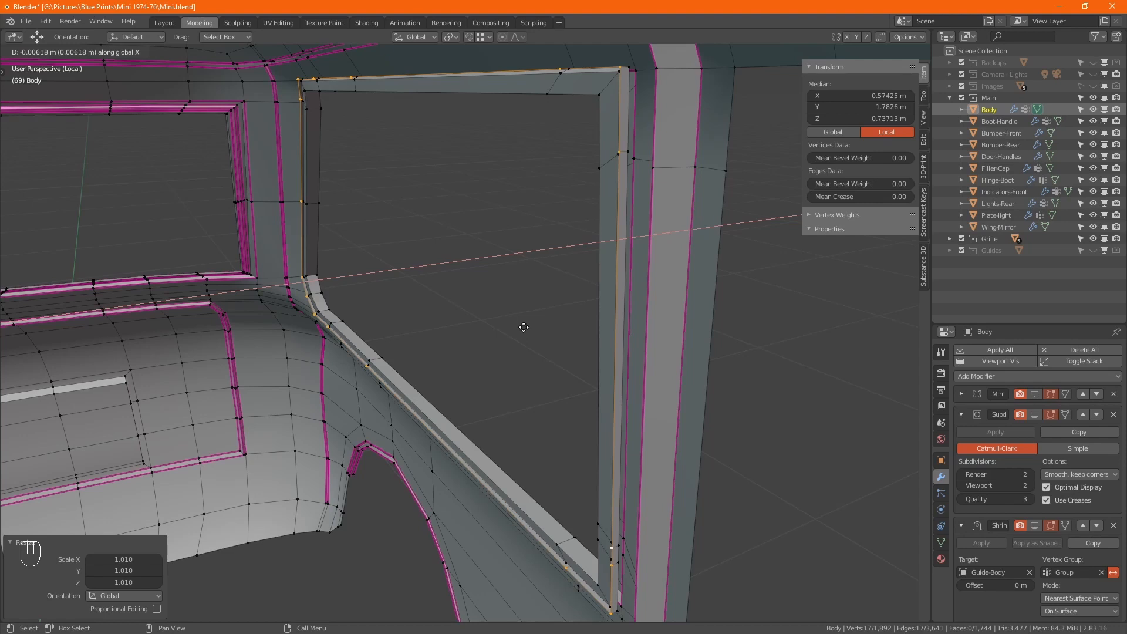
left_click(516, 329)
middle_click_drag(501, 329, 491, 302, "alt")
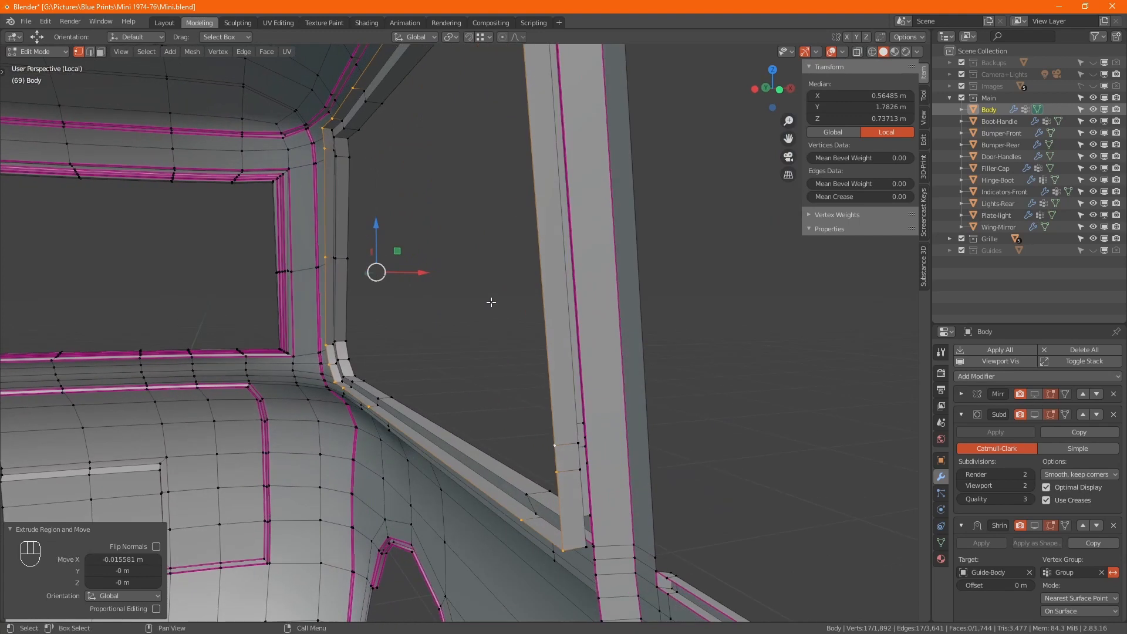
left_click_drag(424, 279, 413, 270)
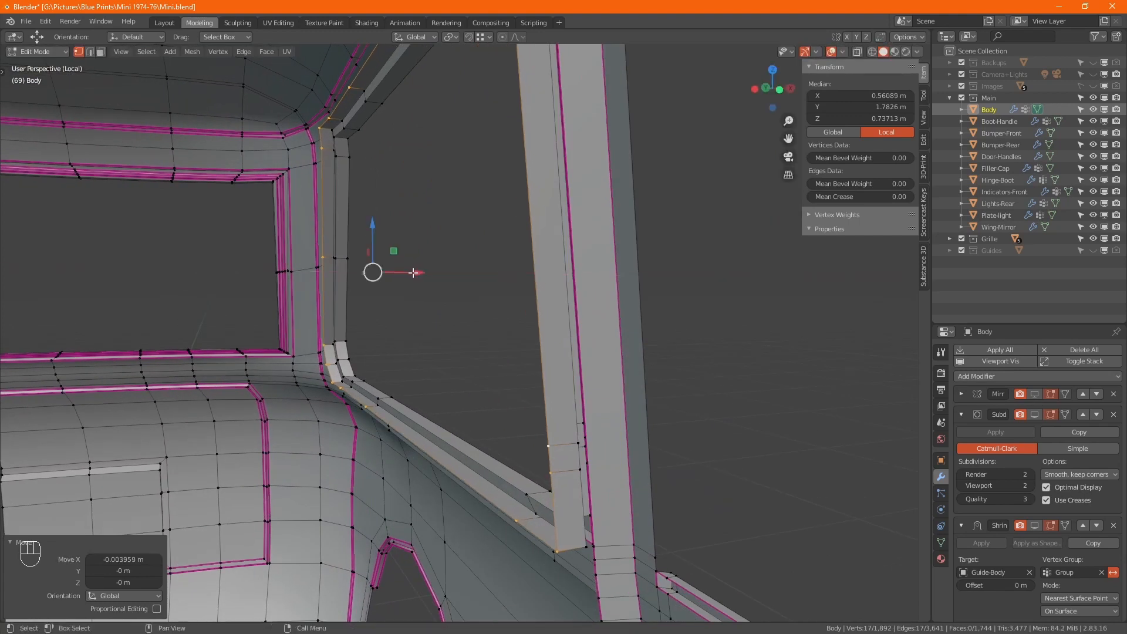
Step: Select the edge loop around the front door window opening and extrude it inward about -0.024 m along X
middle_click_drag(412, 270, 453, 307, "alt")
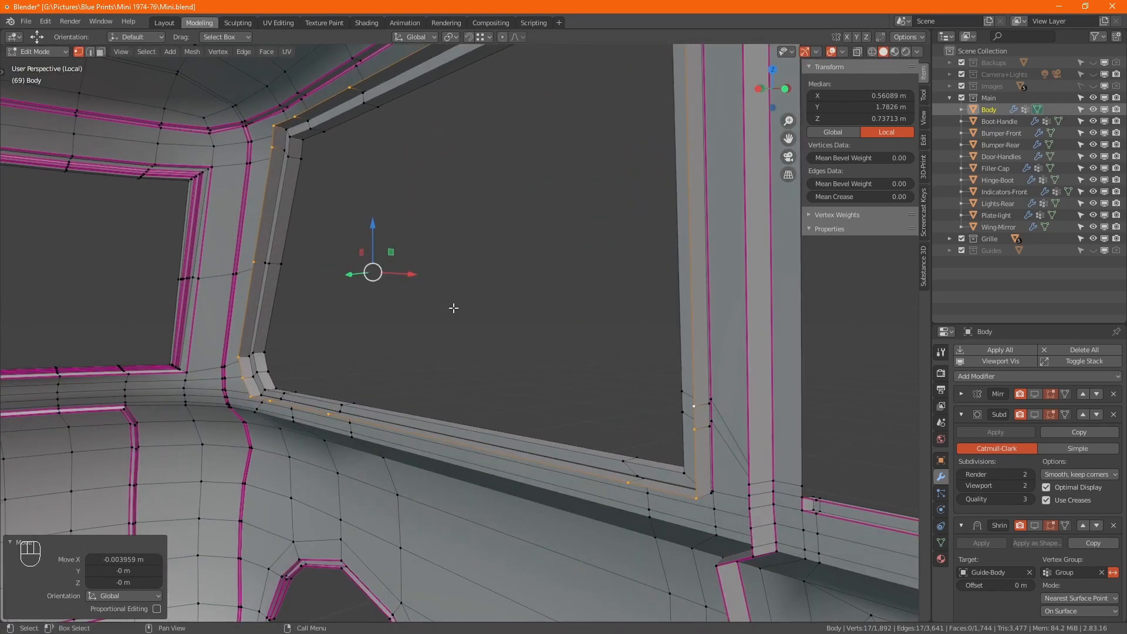
scroll(746, 516, "up", 1)
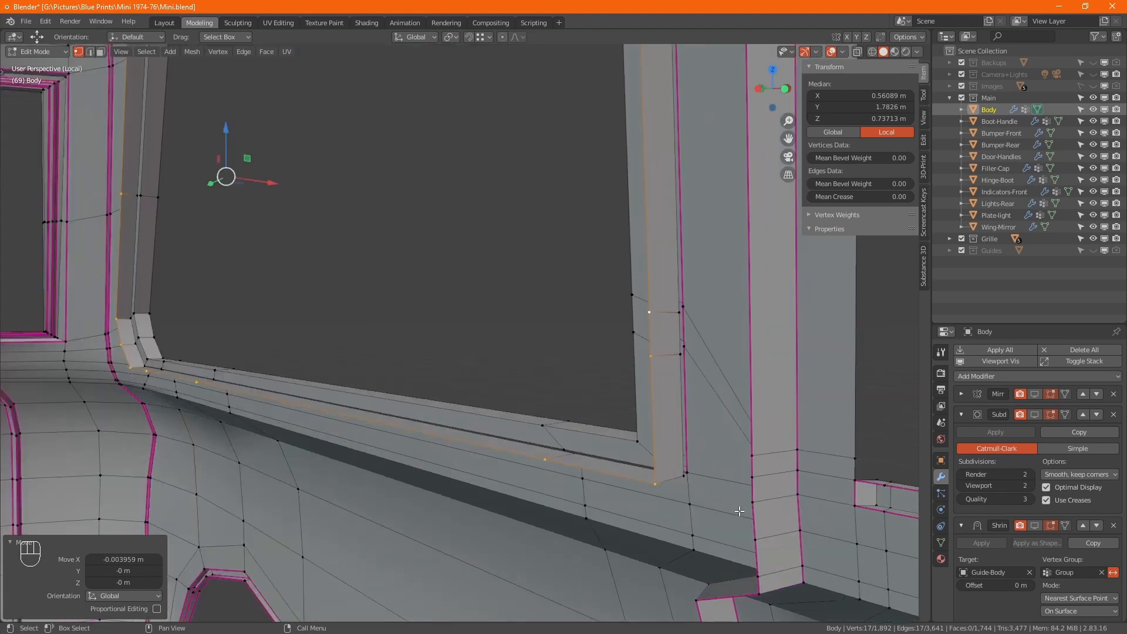
middle_click_drag(747, 516, 672, 479)
left_click(630, 343, "alt")
middle_click_drag(630, 343, 604, 380, "alt")
left_click(489, 347, "alt")
middle_click_drag(488, 347, 655, 415, "alt")
scroll(567, 407, "down", 3)
scroll(596, 387, "up", 3)
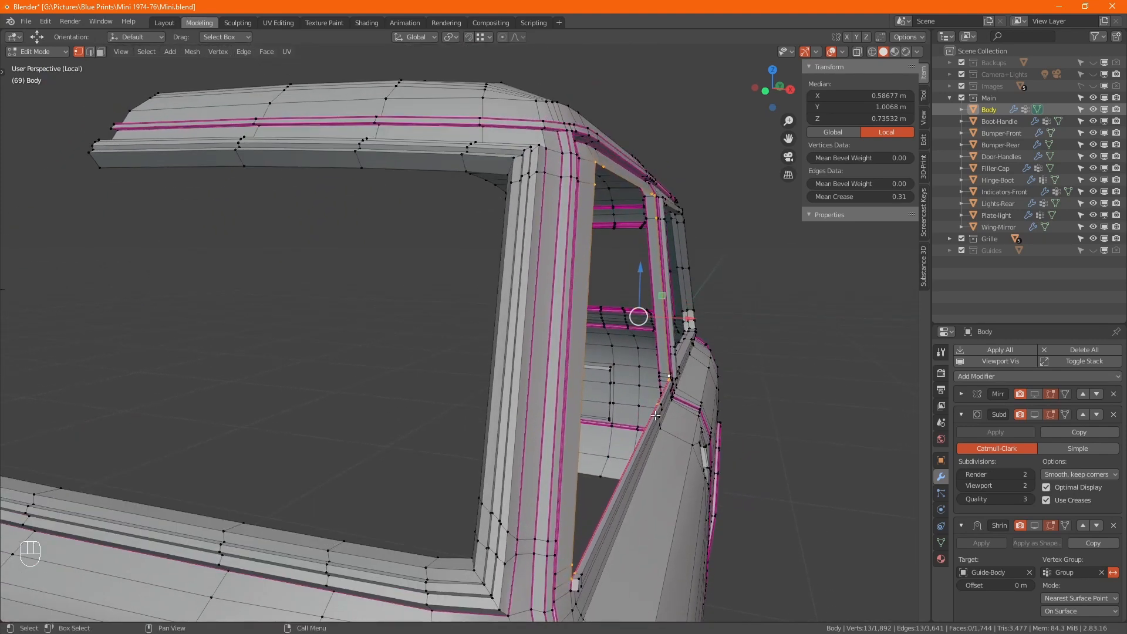
key("e")
key("x")
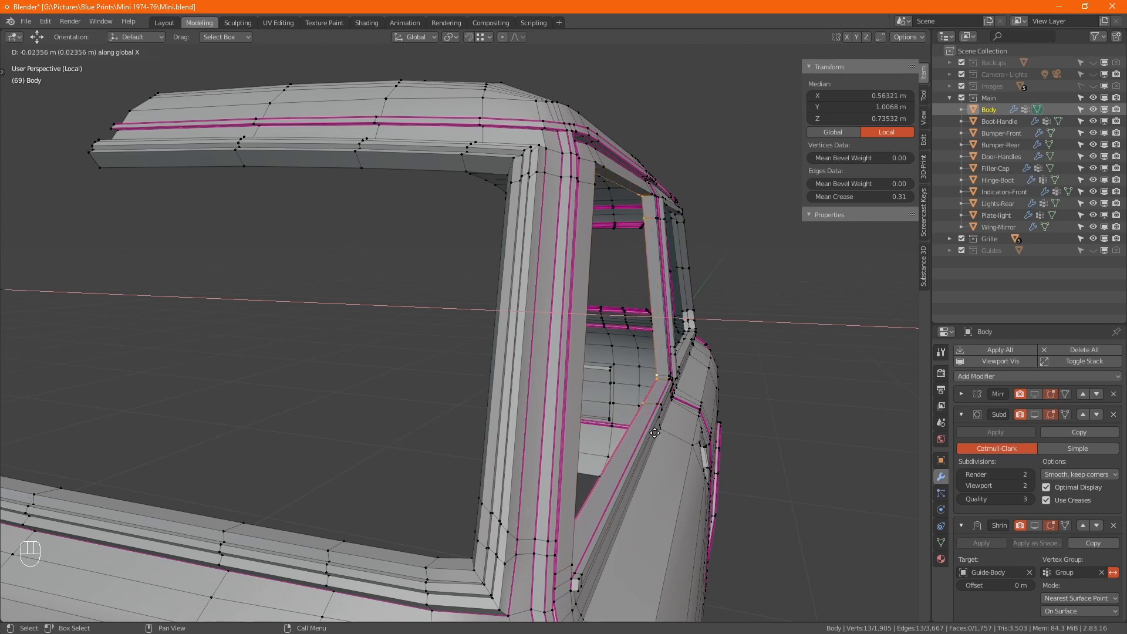
left_click(659, 434)
middle_click_drag(658, 434, 672, 435, "alt")
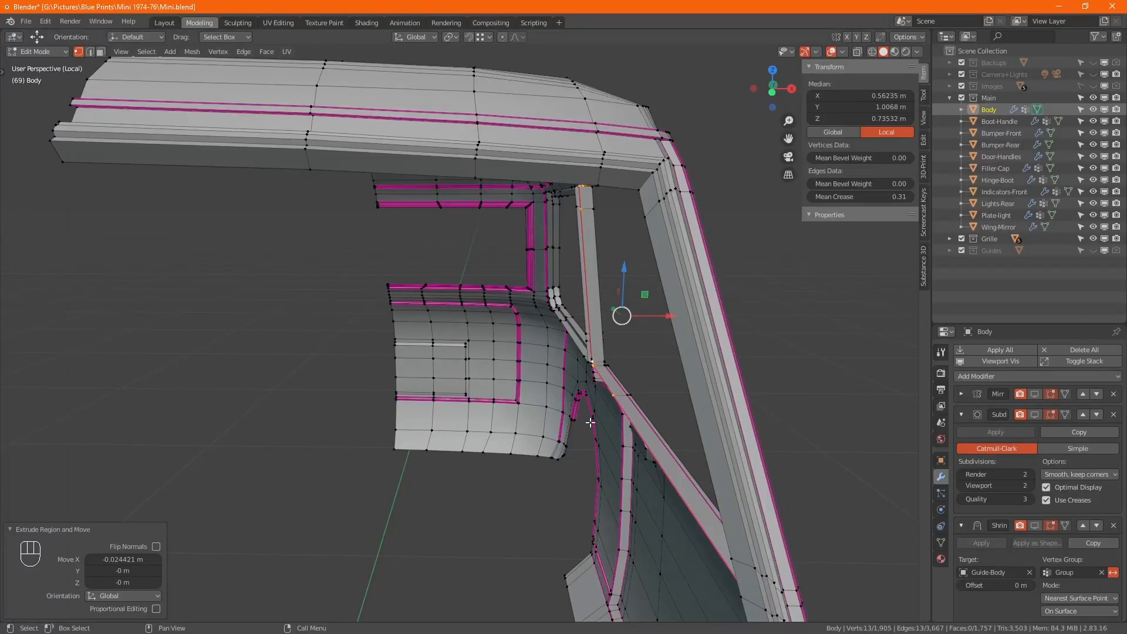
middle_click_drag(589, 422, 851, 384)
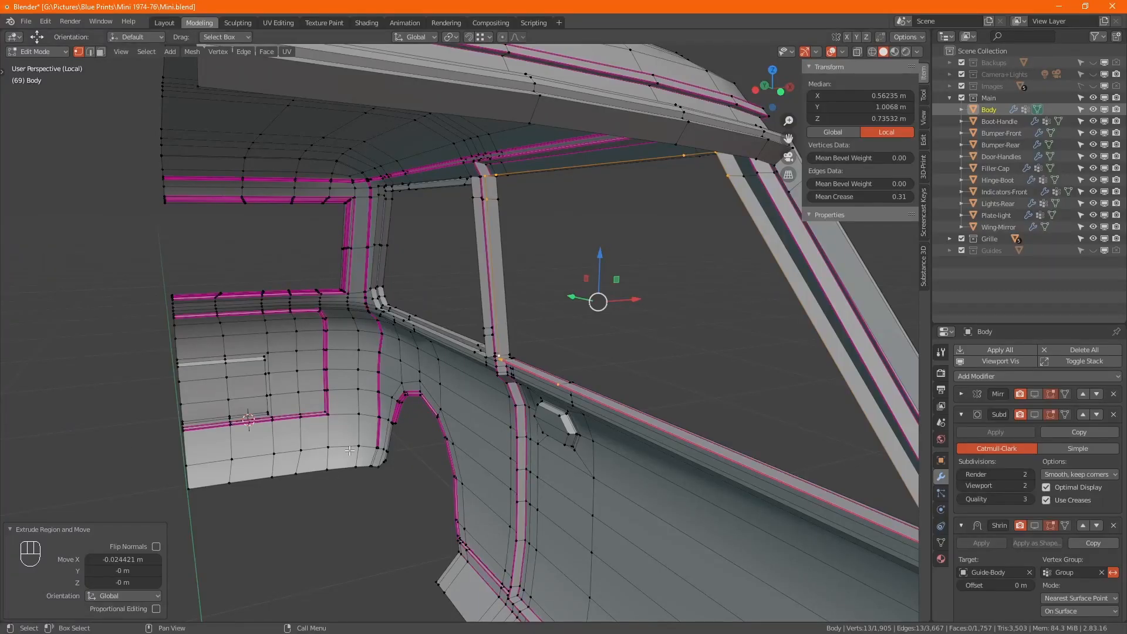
Step: Select the extruded inner edge loop of the front door window opening and move it about 0.018 m outward along X
middle_click_drag(532, 433, 429, 437, "alt")
middle_click_drag(346, 434, 483, 403)
middle_click_drag(649, 385, 477, 378)
scroll(528, 379, "down", 5)
scroll(429, 371, "up", 1)
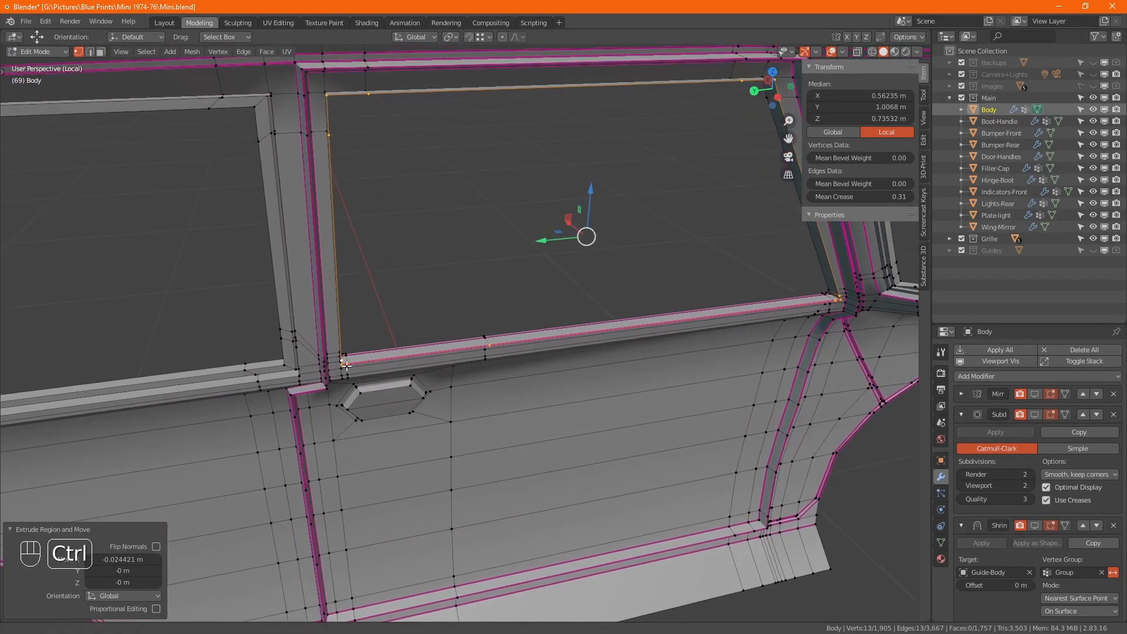
scroll(346, 365, "up", 3)
left_click(360, 340)
middle_click_drag(554, 360, 526, 281, "alt")
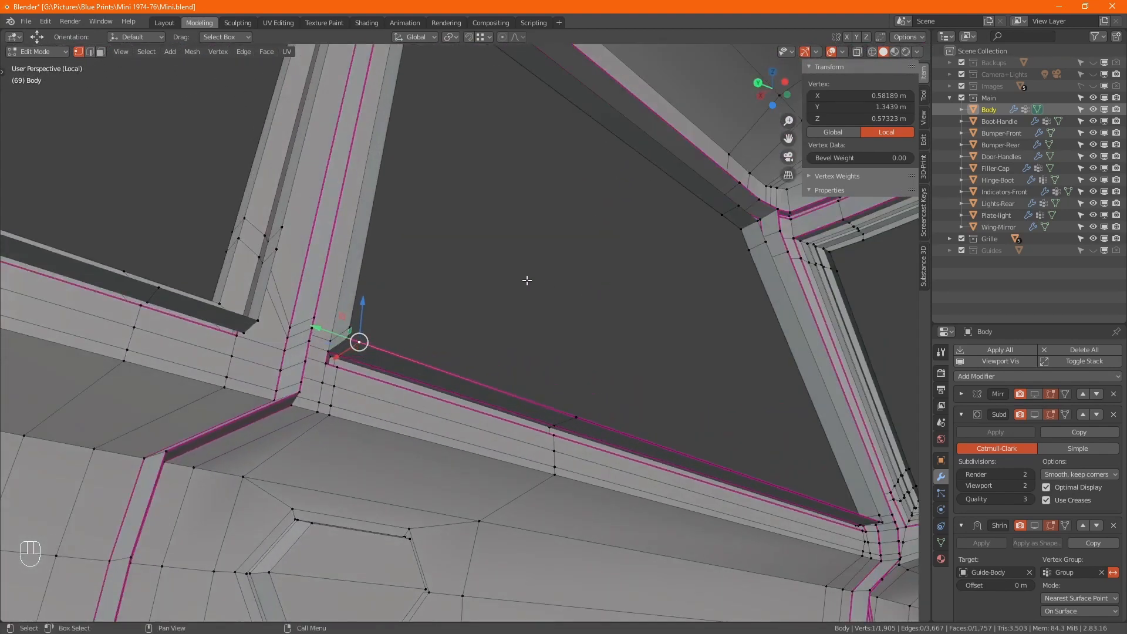
left_click(410, 307, "alt")
middle_click_drag(410, 307, 544, 281, "alt")
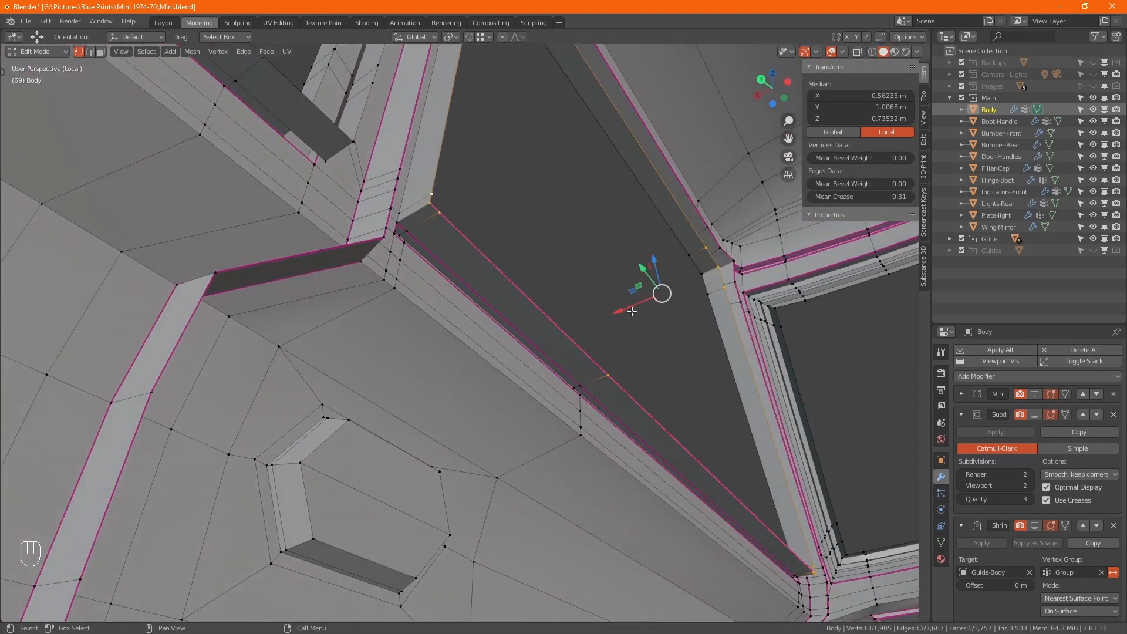
key("g")
key("x")
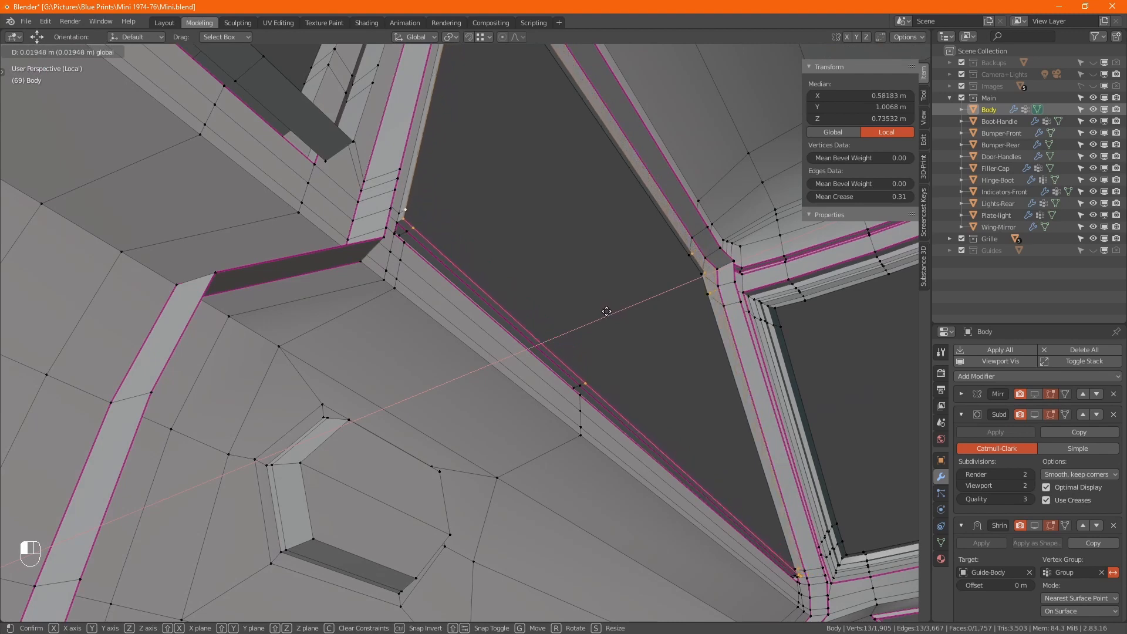
left_click(608, 312)
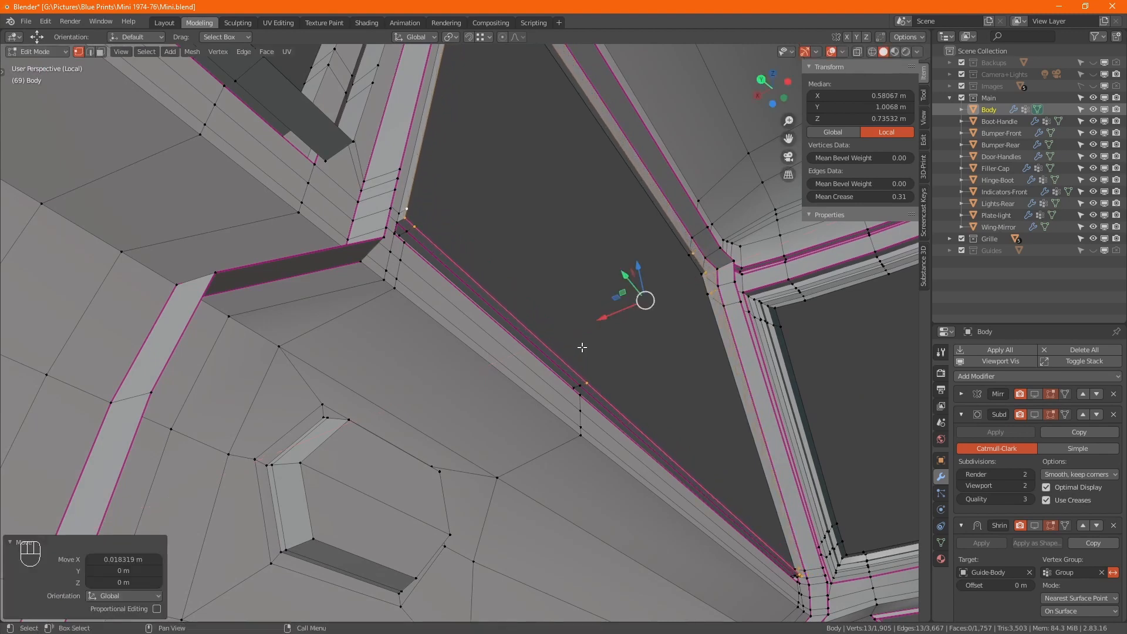
Step: Extrude the door window loop inward about -0.016 m along X and delete the middle vertex of its new lower edge
key("e")
key("x")
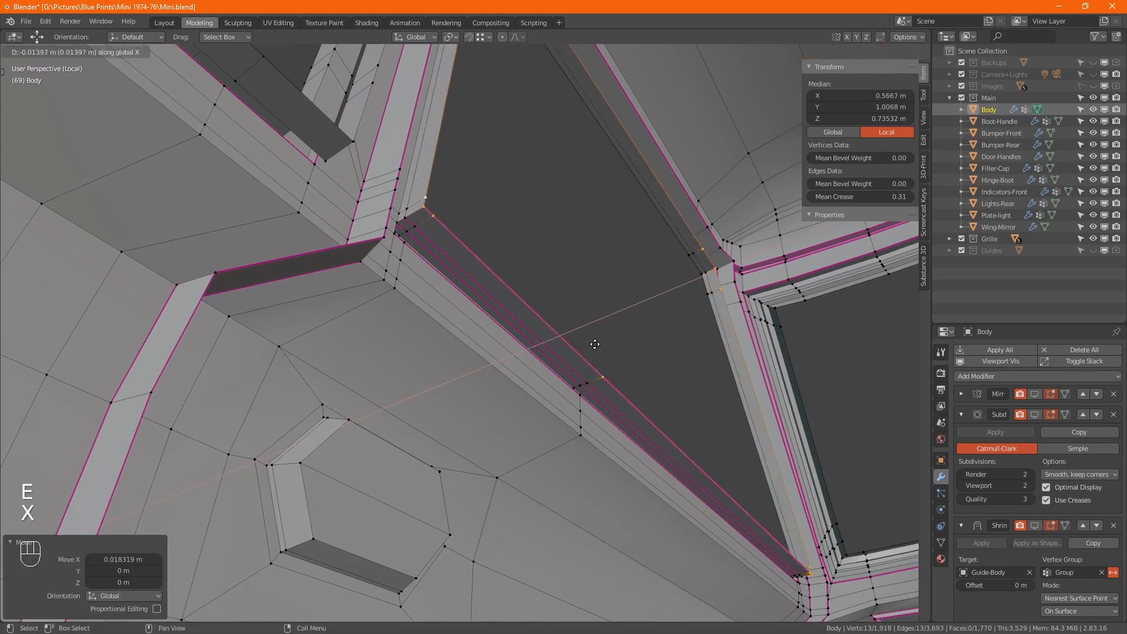
left_click(597, 344)
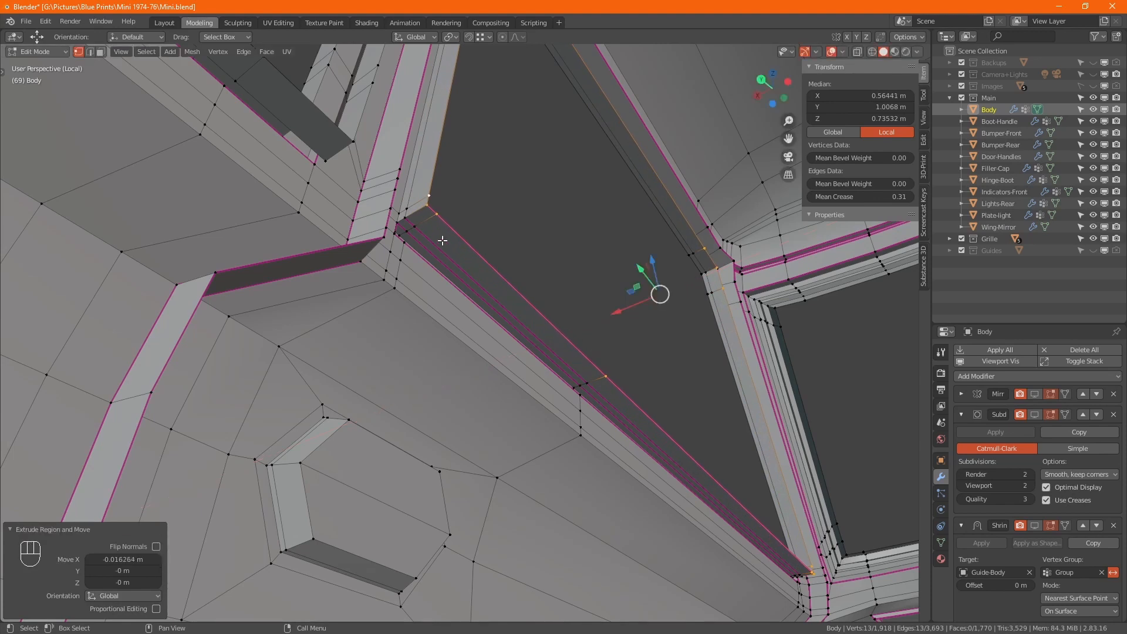
left_click(631, 366)
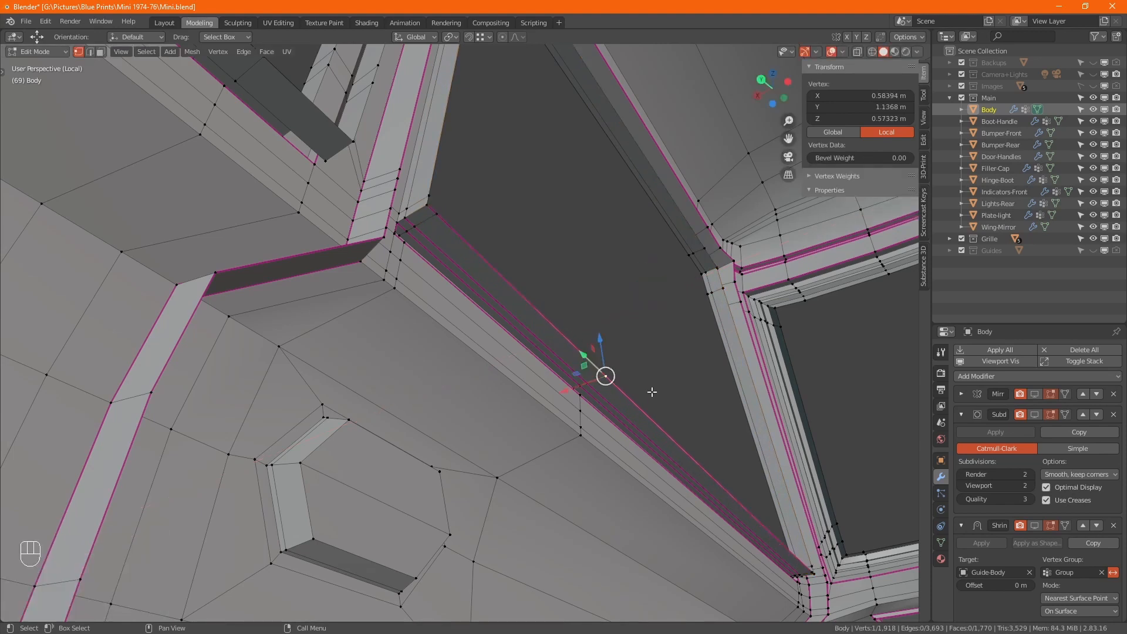
key("x")
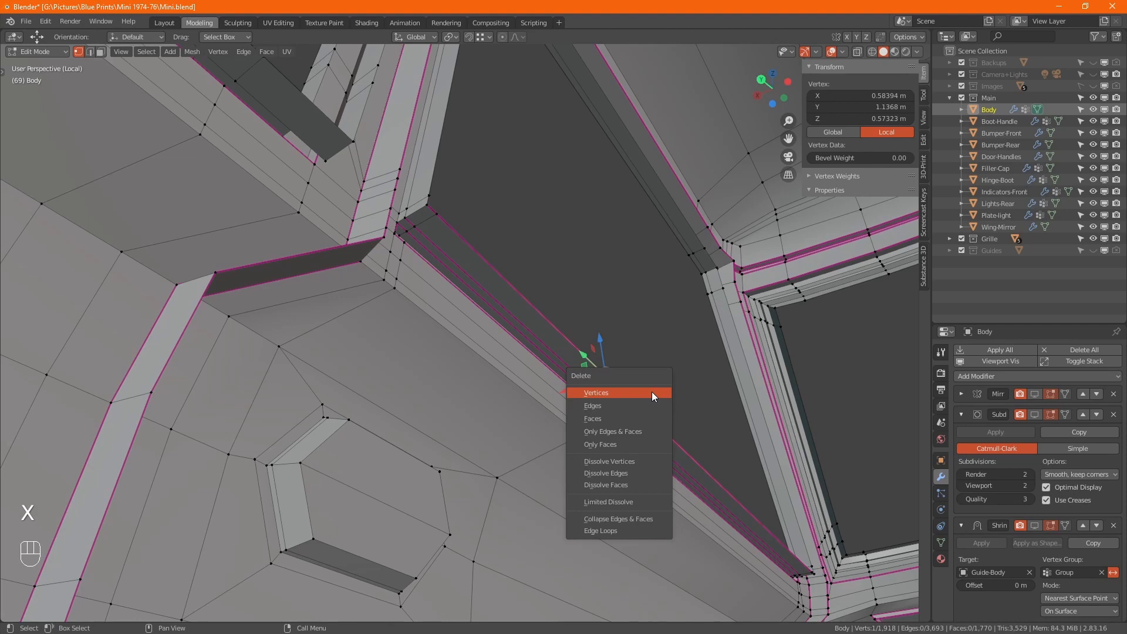
left_click(651, 392)
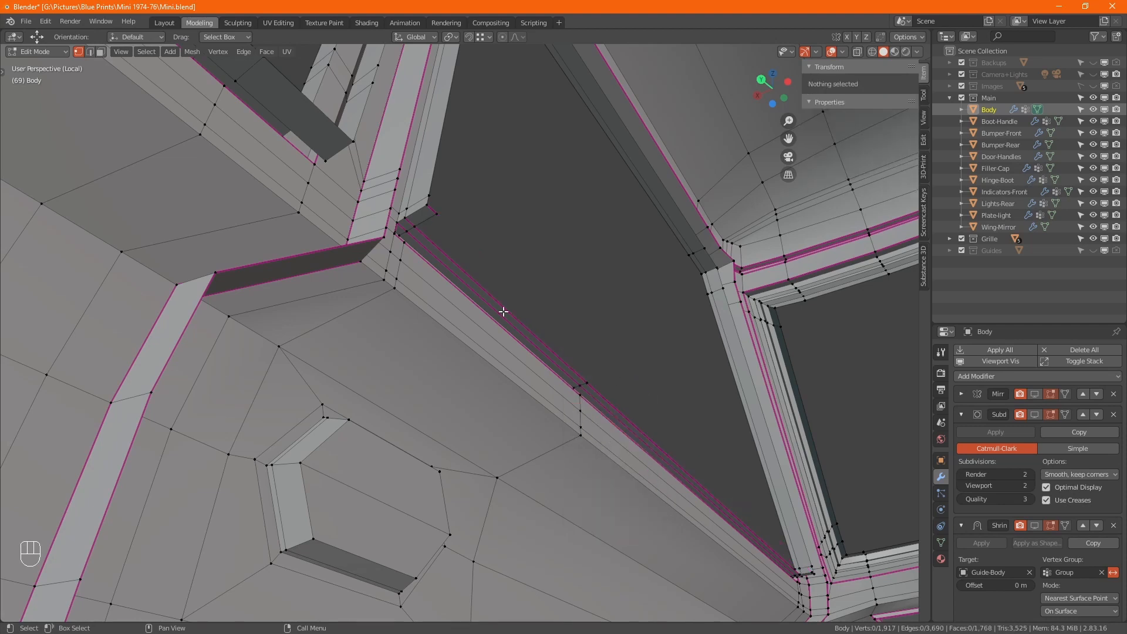
left_click(418, 230)
middle_click_drag(833, 502, 543, 340)
left_click(341, 317, "ctrl")
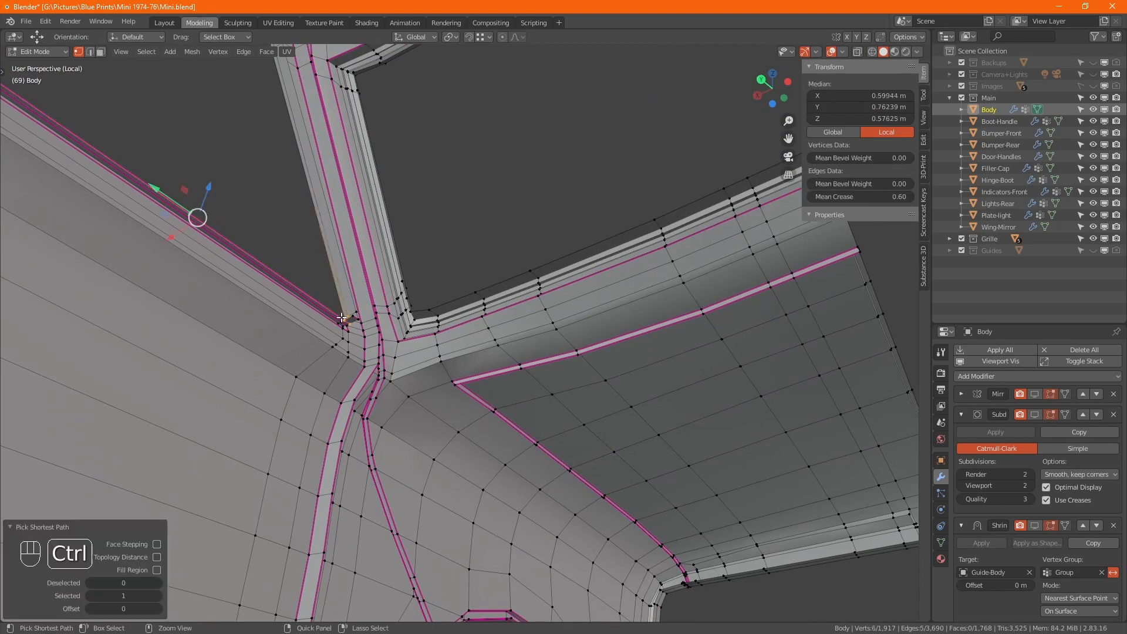
key("ctrl+z")
scroll(349, 317, "up", 5)
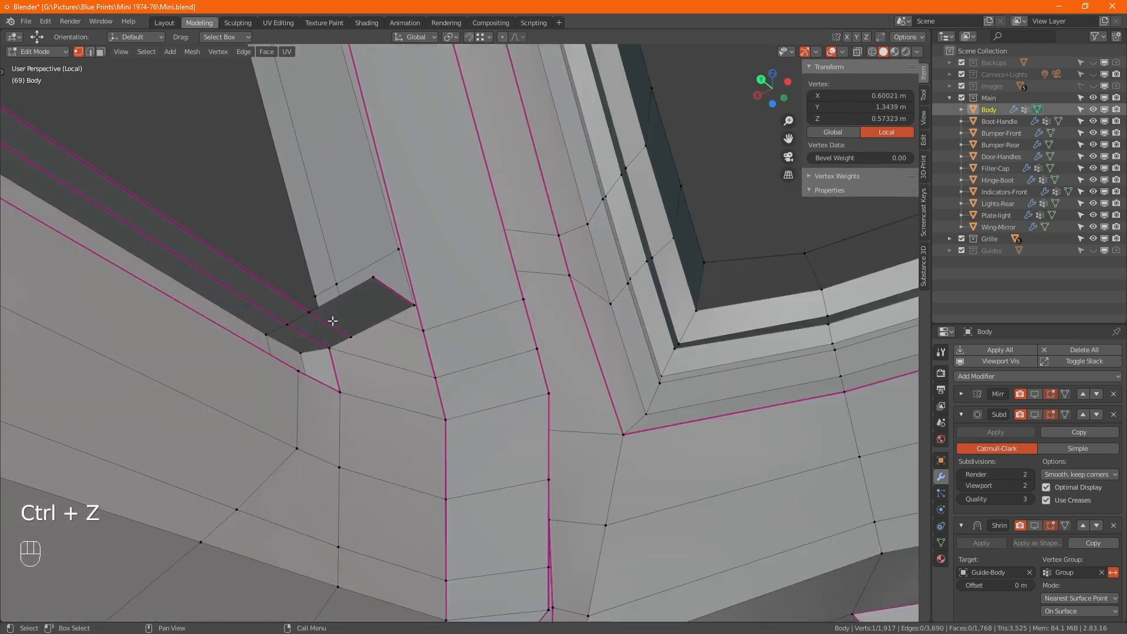
left_click(311, 313, "ctrl")
scroll(314, 311, "down", 4)
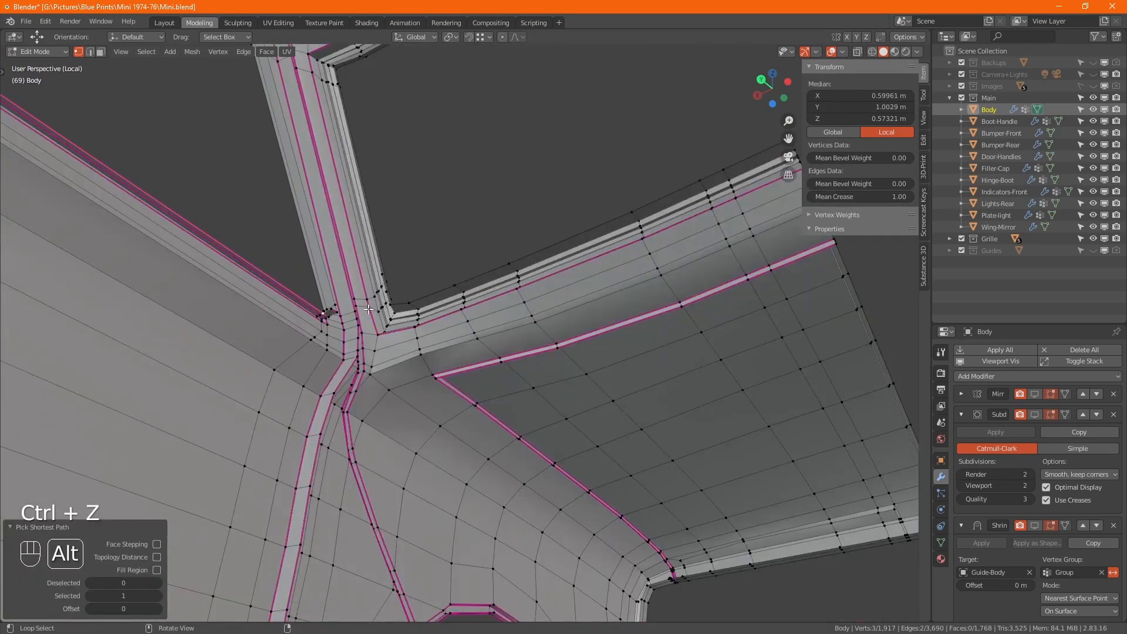
Step: Delete the leftover inner corner vertices at the front and rear ends of the door window's lower edge
middle_click_drag(324, 282, 420, 355, "alt")
scroll(246, 423, "up", 5)
middle_click_drag(178, 354, 211, 399)
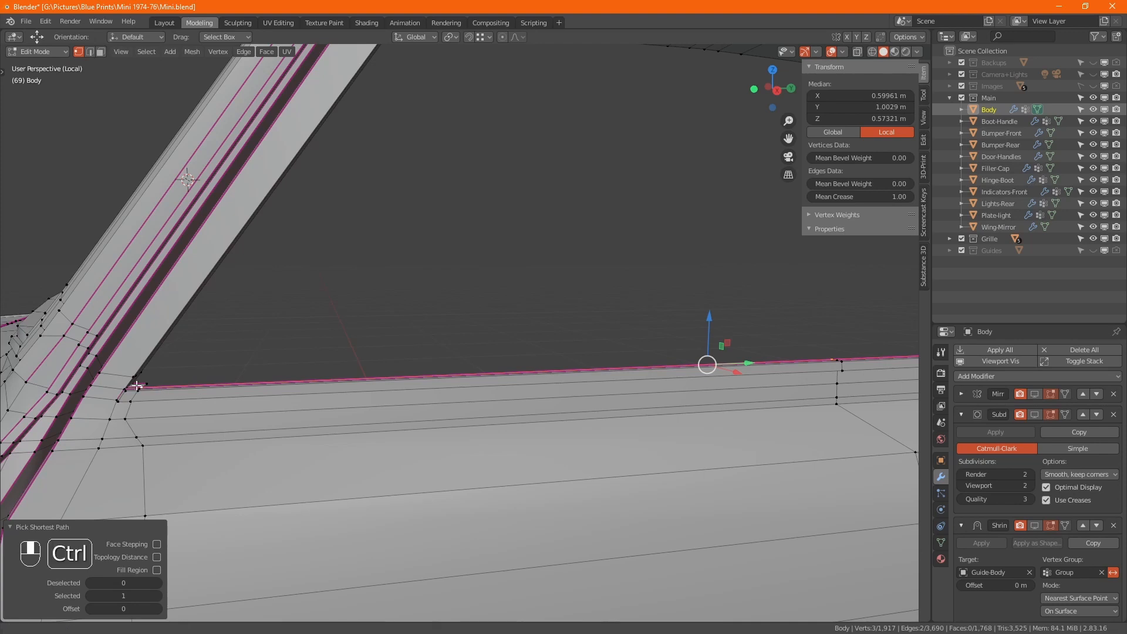
scroll(137, 356, "up", 3)
middle_click_drag(136, 356, 140, 342, "ctrl")
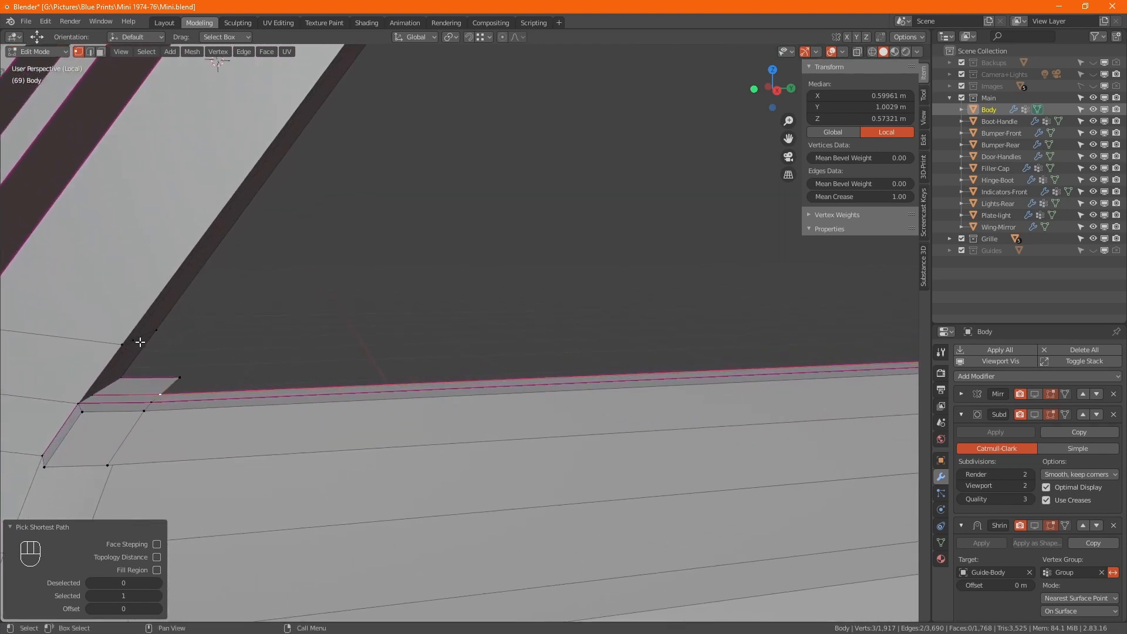
left_click(179, 377)
middle_click_drag(181, 378, 96, 408, "ctrl")
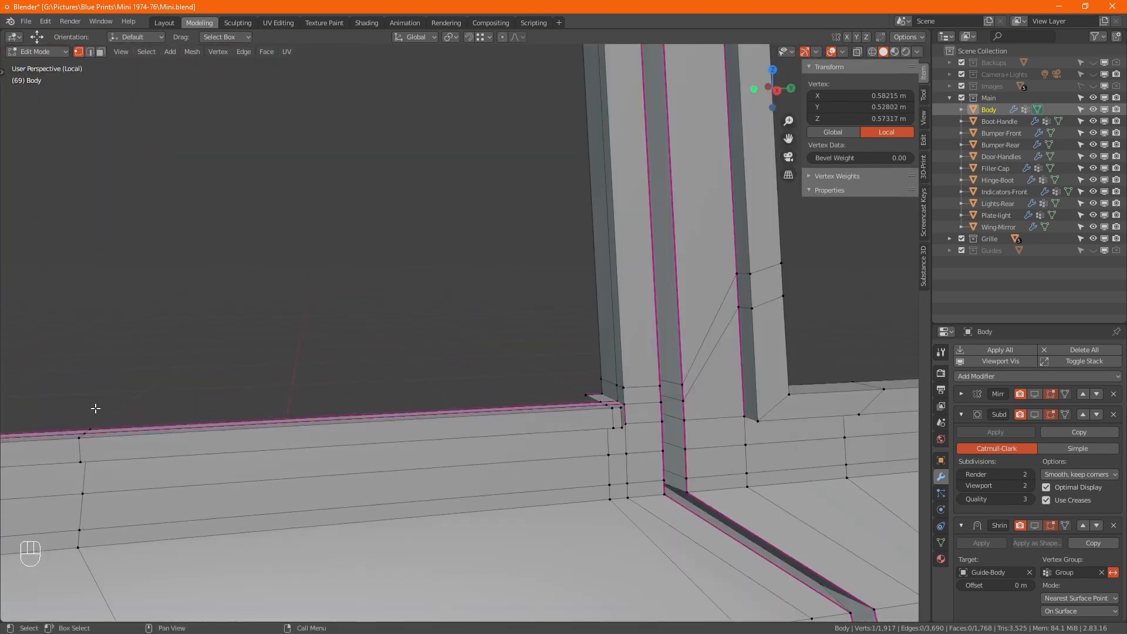
key("x")
left_click(515, 361)
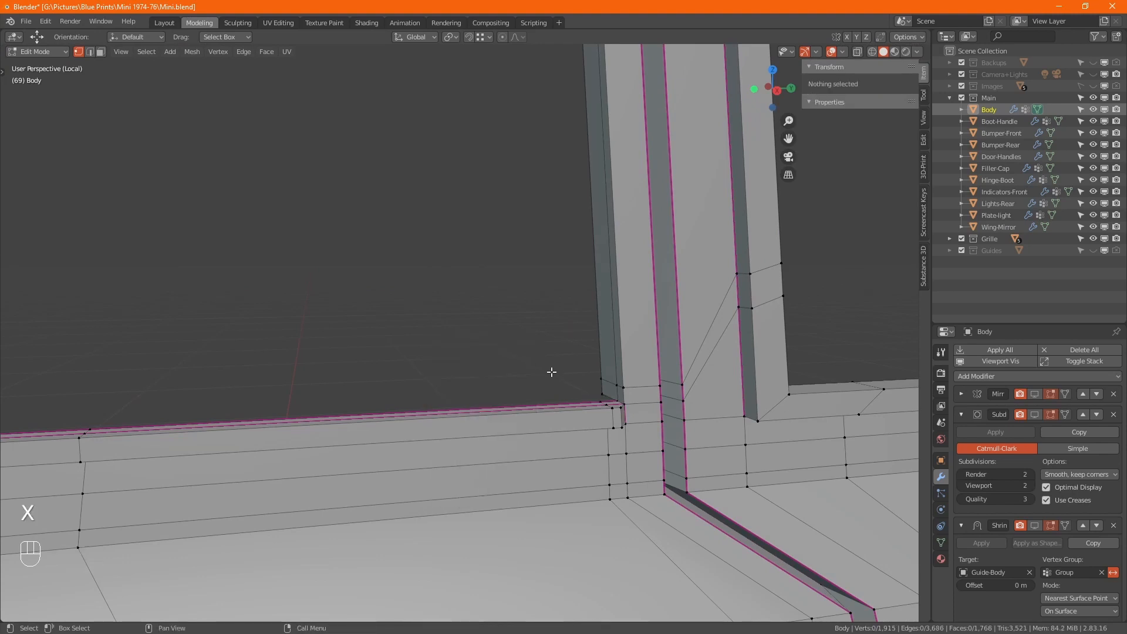
Step: Turn on X-ray, select the edge path along the door window's lower sill and extrude it about -0.0095 m along Z
left_click(614, 399)
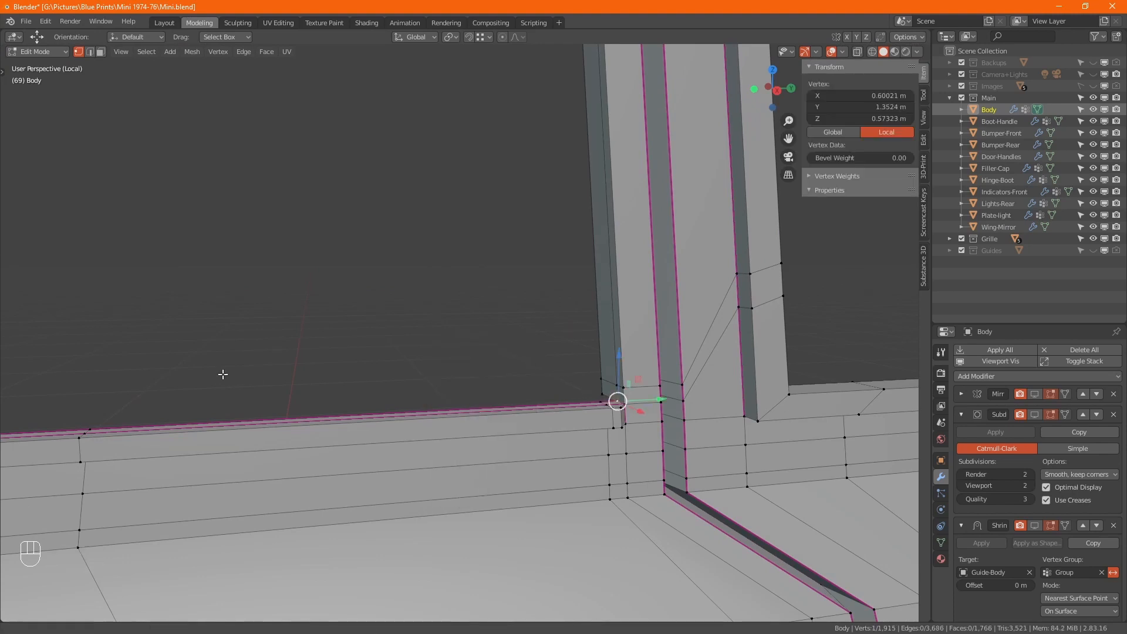
middle_click_drag(224, 372, 416, 352, "ctrl")
key("alt+z")
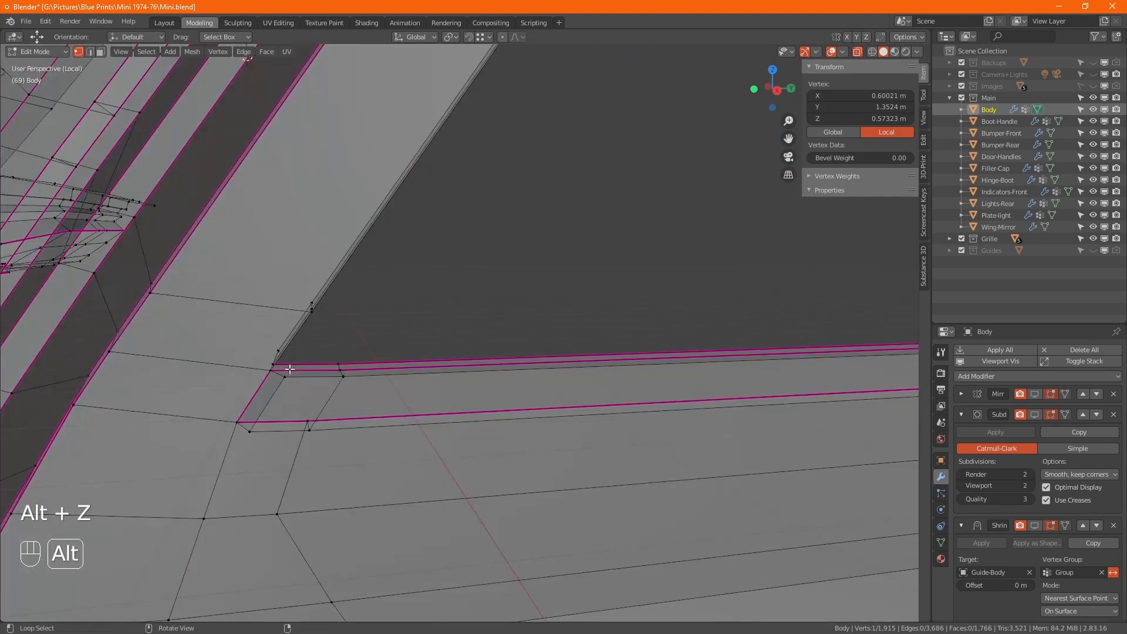
left_click(339, 364, "ctrl")
middle_click_drag(418, 382, 349, 385, "alt")
middle_click_drag(545, 387, 259, 300)
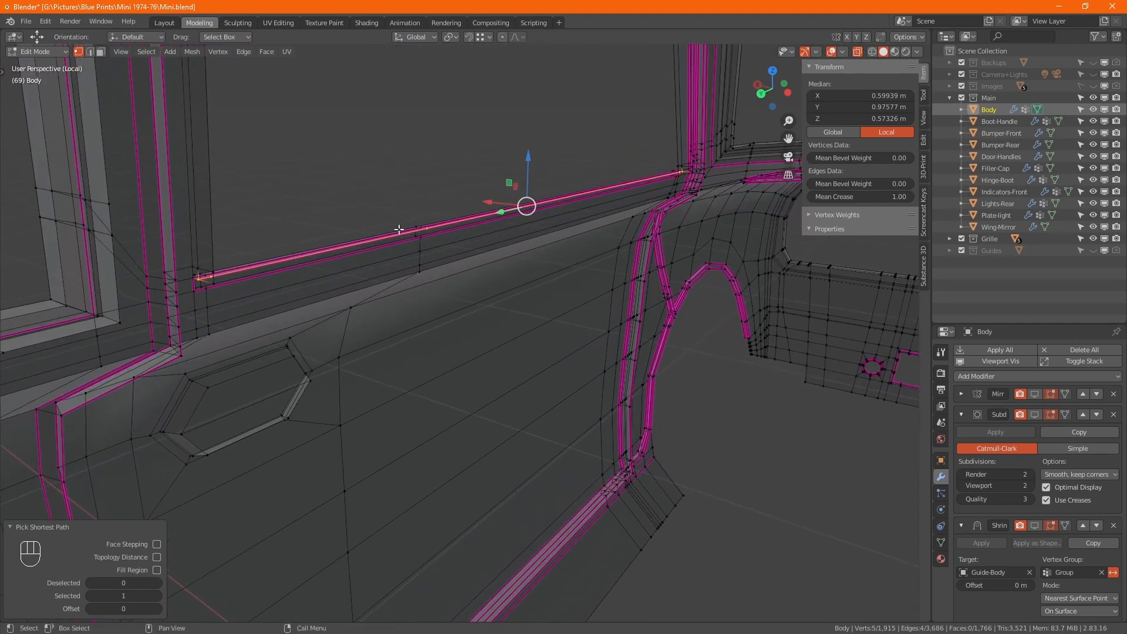
key("e")
key("z")
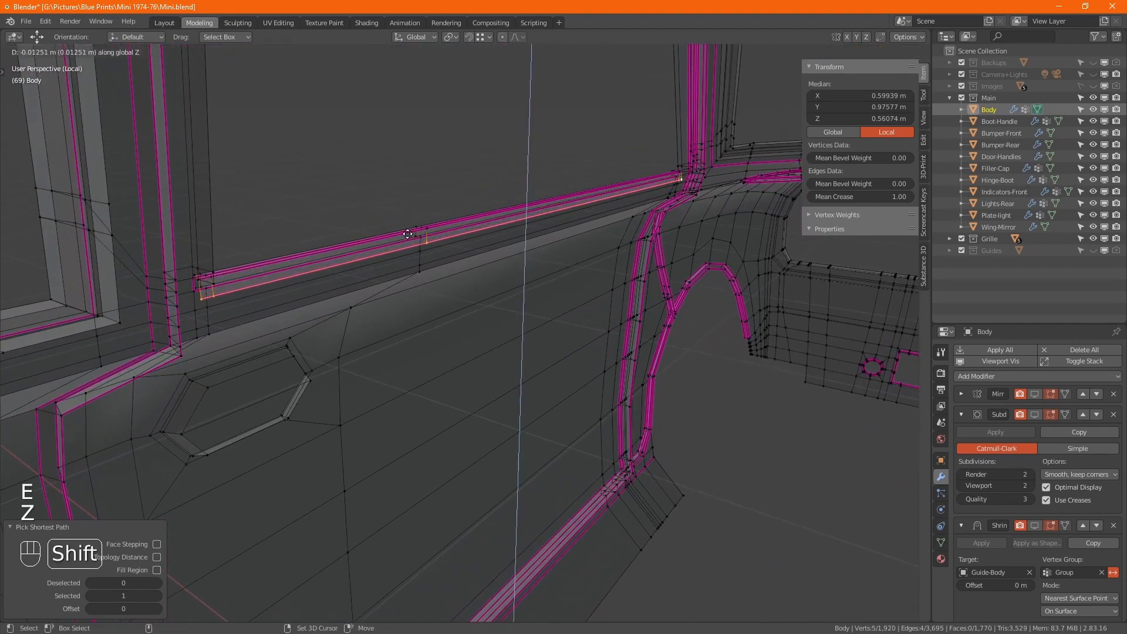
left_click(408, 207)
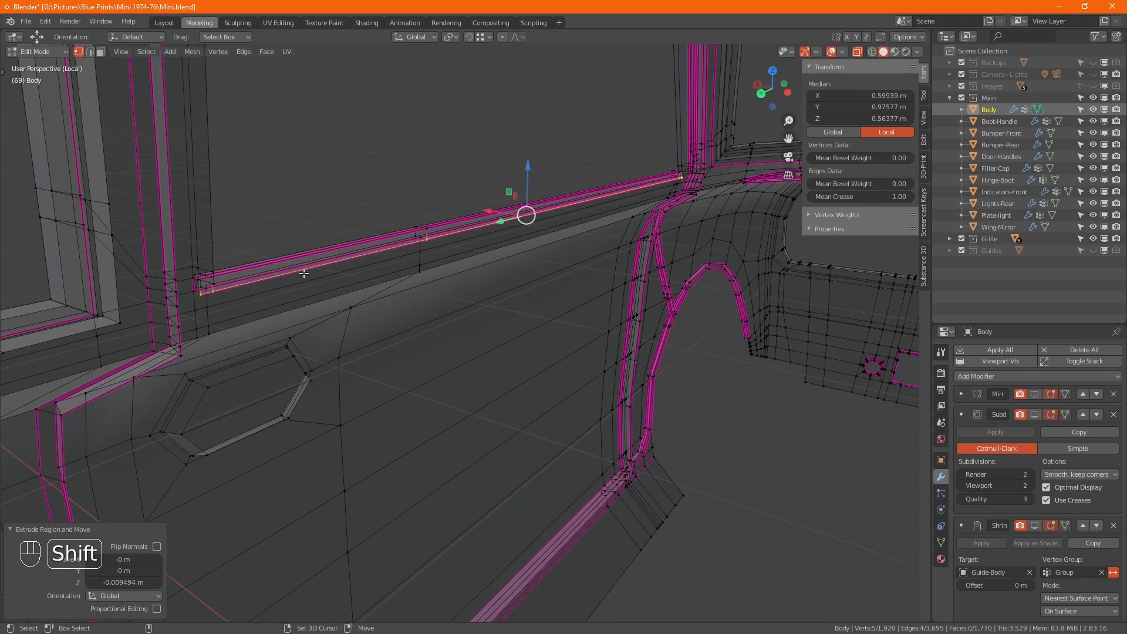
Step: Add the upper corner vertices at both ends of the extruded sill strip to the selection and set the pivot point to Active Element
middle_click_drag(194, 298, 186, 267, "ctrl")
left_click(175, 241, "shift")
middle_click_drag(645, 235, 428, 275)
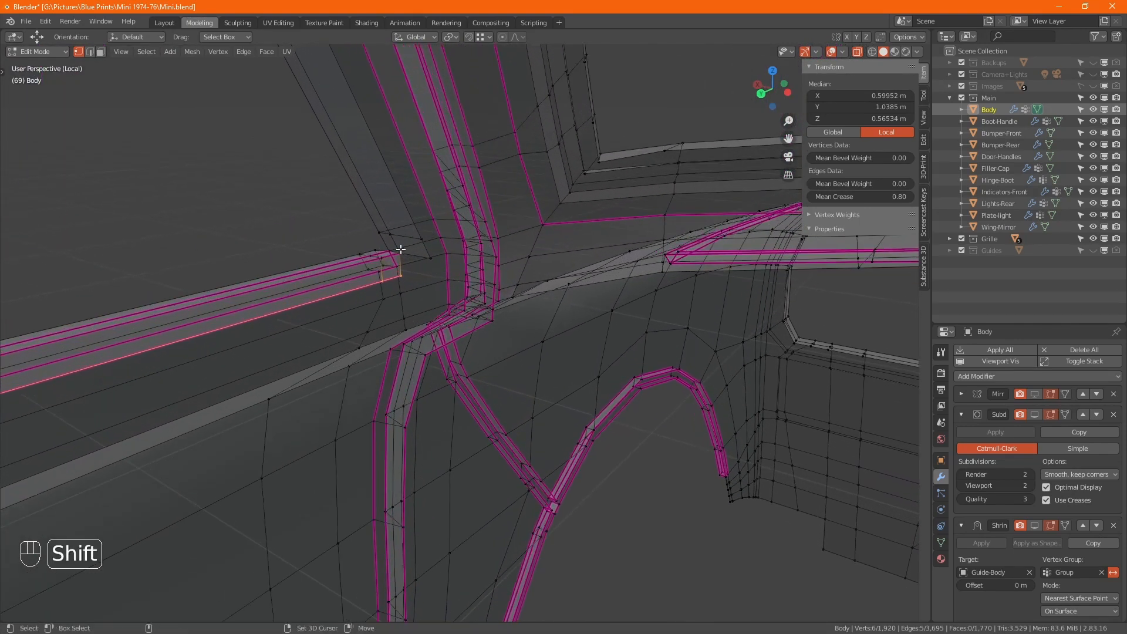
left_click(403, 256, "shift")
key("shift+s")
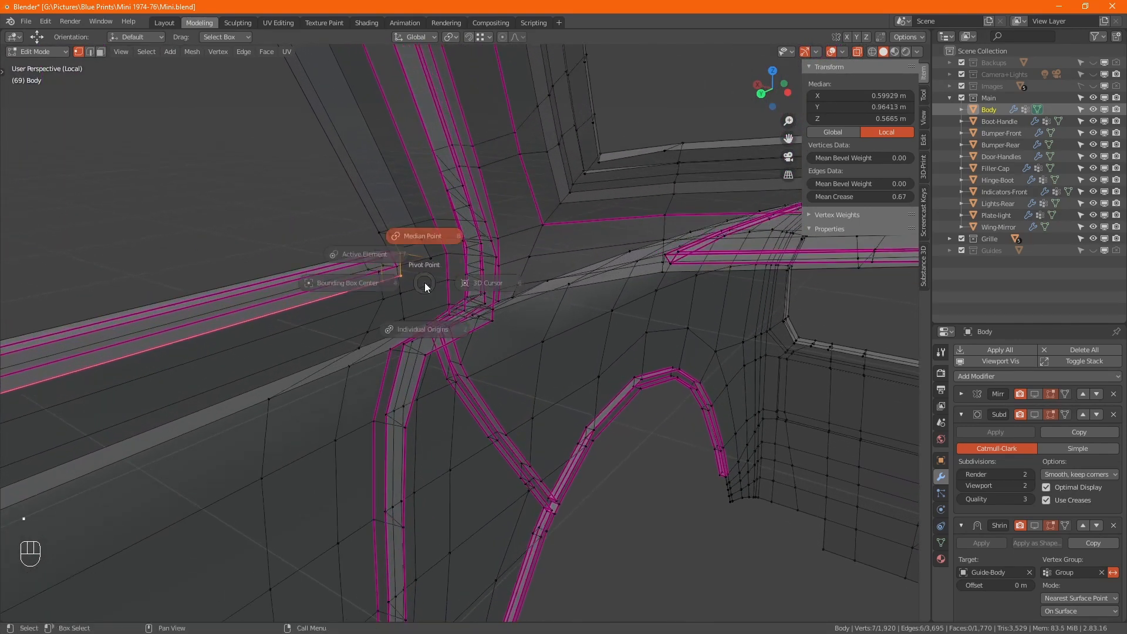
left_click(343, 241)
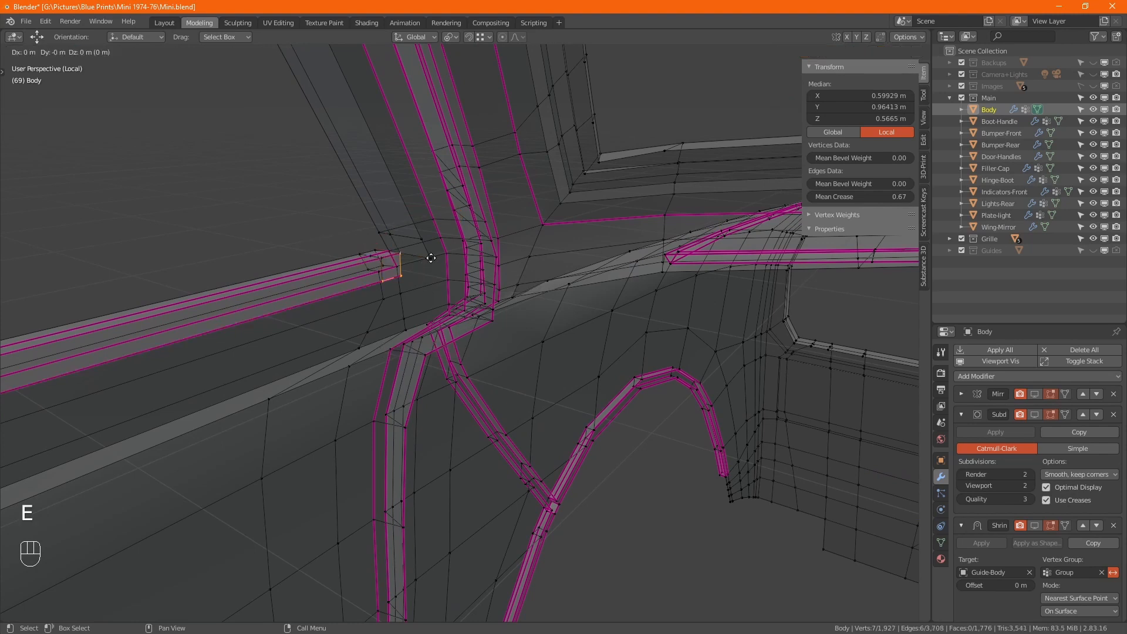
Step: Extrude the selected sill edges inward, snapped to the window frame's inner corner vertex, and merge all vertices by distance at 0.0001 m
left_click(431, 258, "ctrl")
key("a")
key("m")
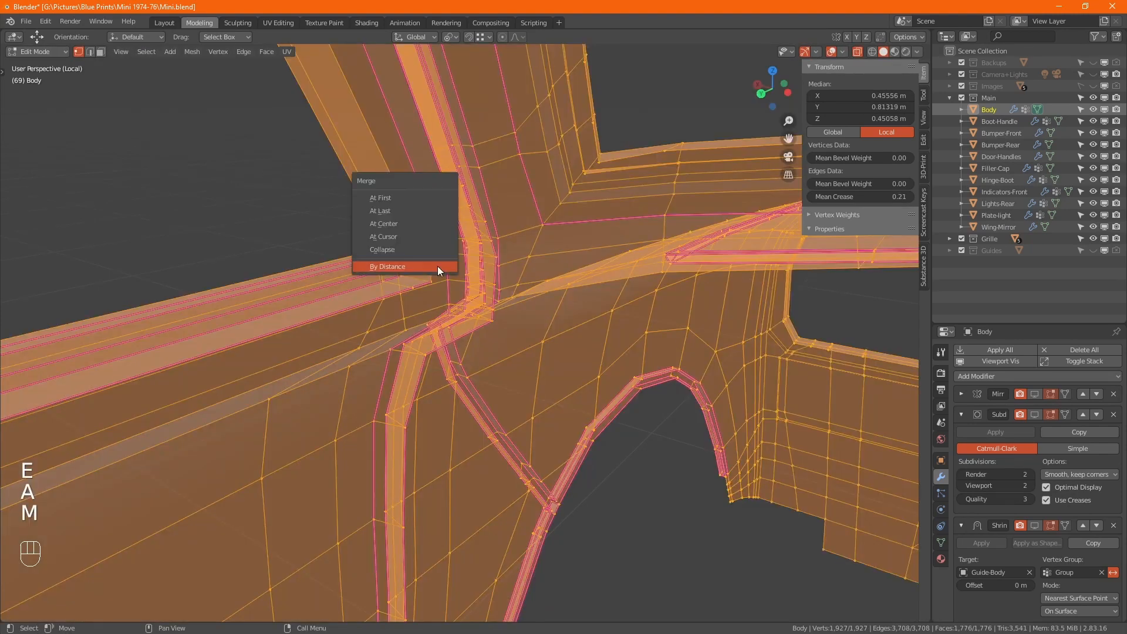
left_click(438, 265)
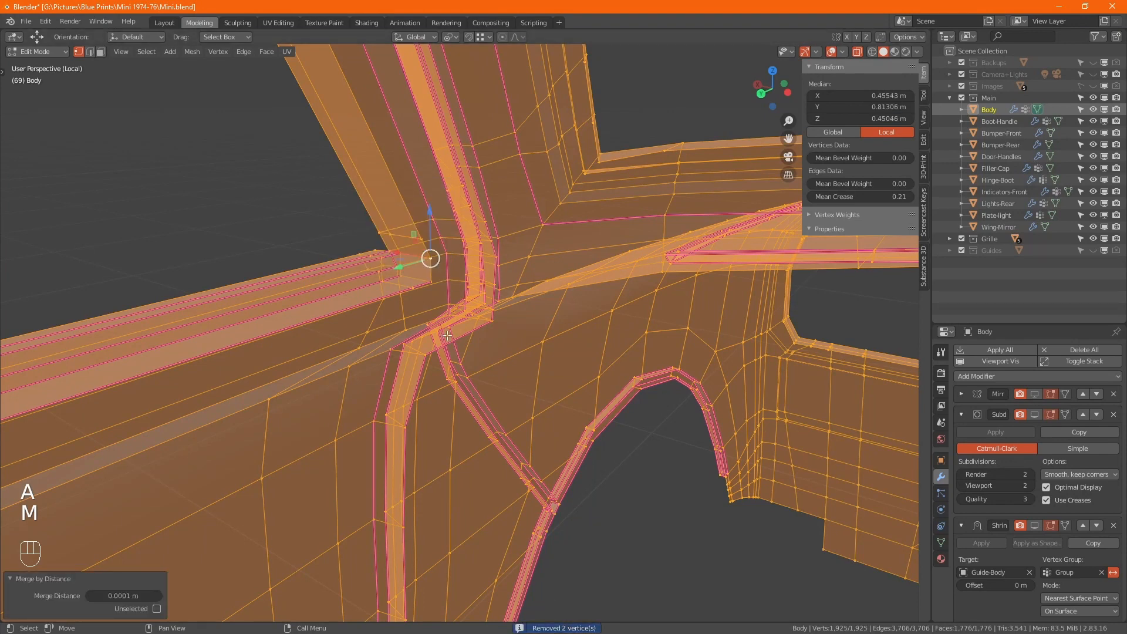
Step: Turn off X-ray and, in face select mode, select the vertical face strip along the door window sill from front to rear
key("alt+z")
middle_click(399, 269, "alt")
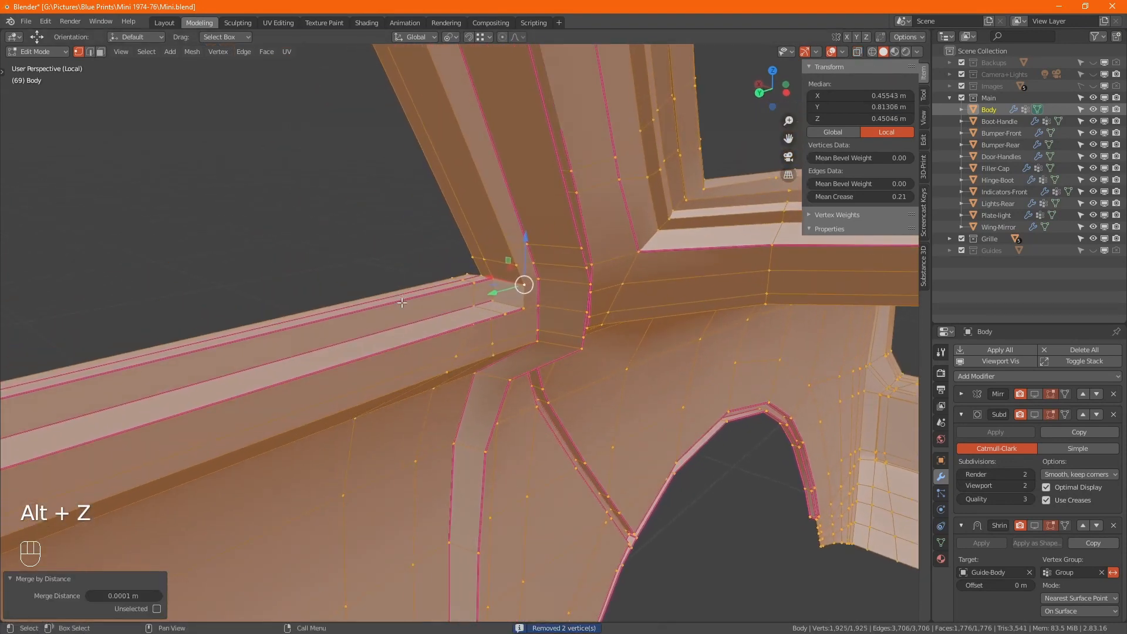
key("3")
left_click(482, 291)
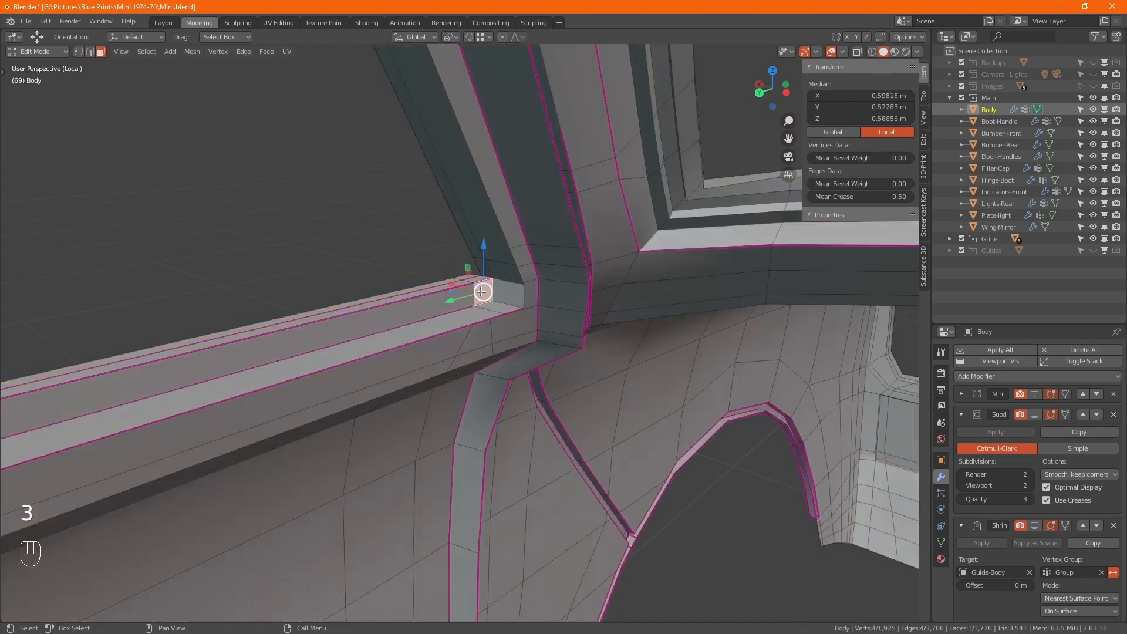
middle_click_drag(273, 339, 440, 289)
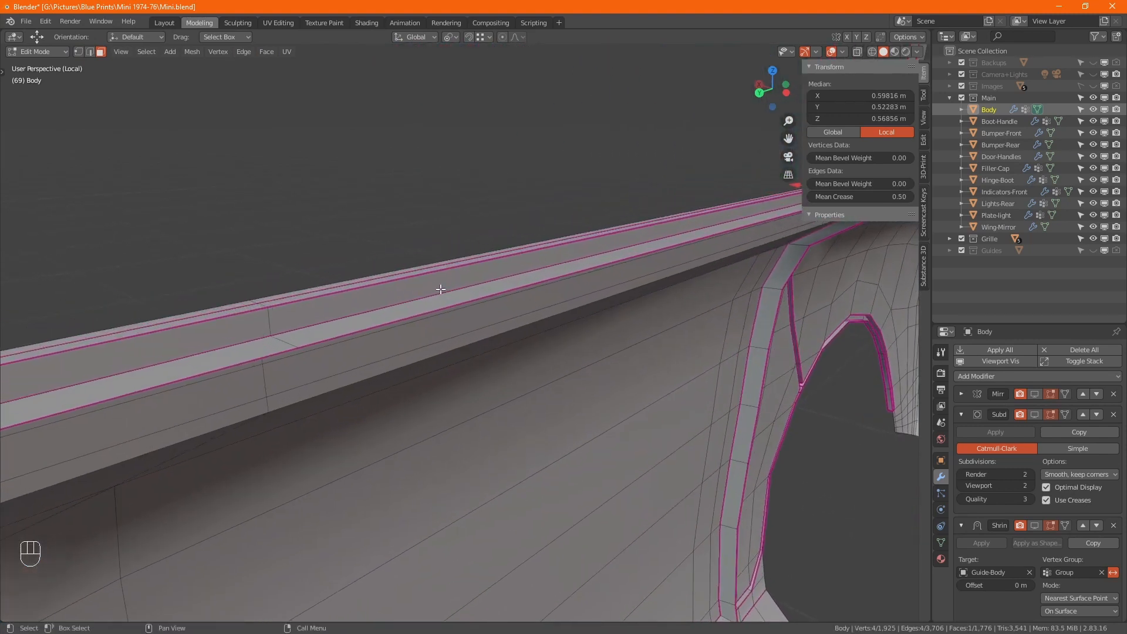
scroll(301, 313, "down", 5)
middle_click(255, 325, "alt")
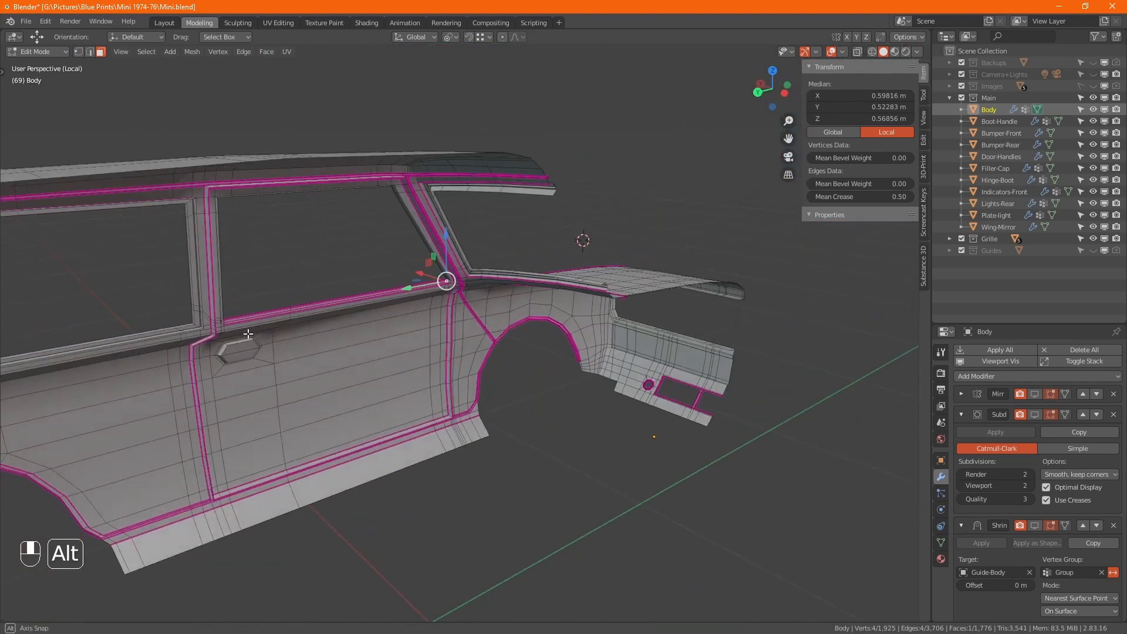
middle_click_drag(246, 332, 217, 247, "ctrl")
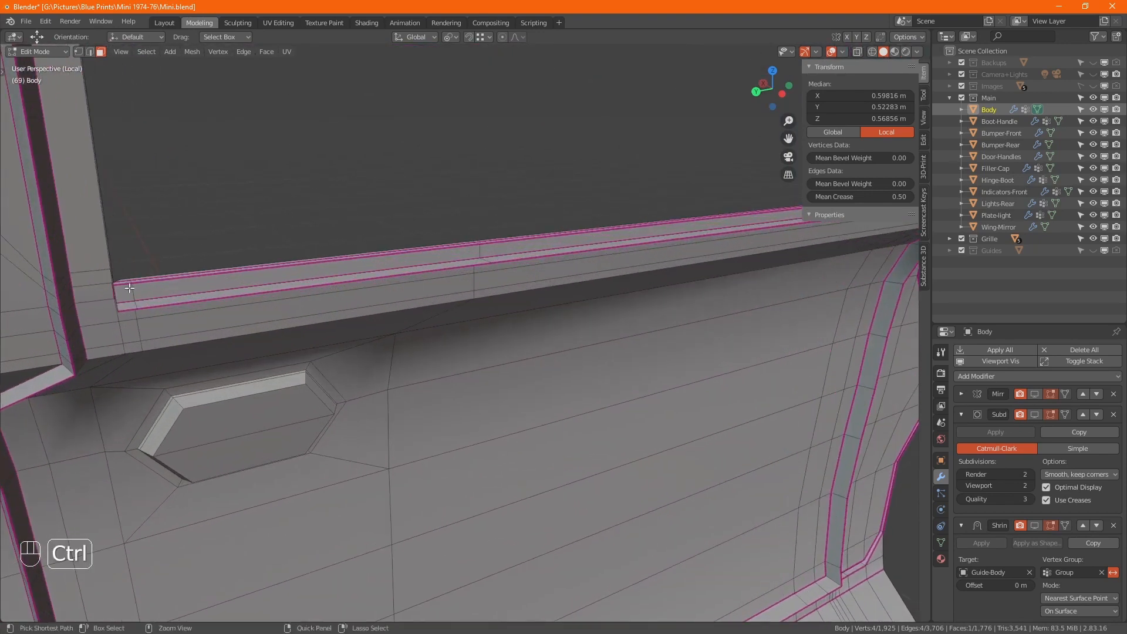
left_click(123, 292, "ctrl")
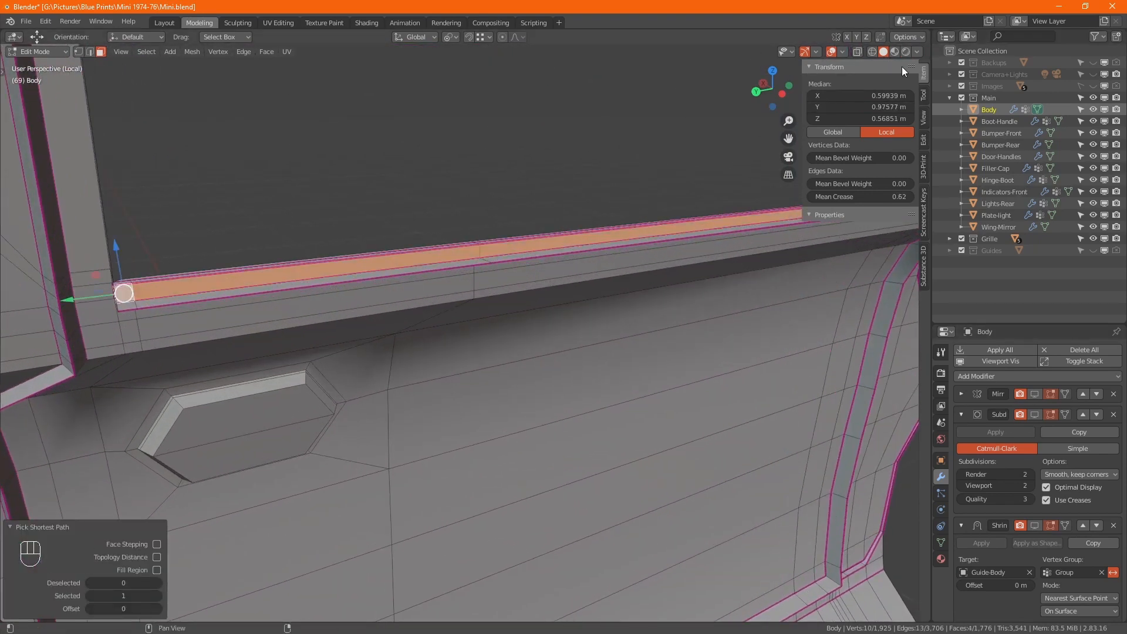
Step: Switch to material preview shading and assign the Paint material to the face strip along the door window's outer sill, from rear to front
left_click(894, 51)
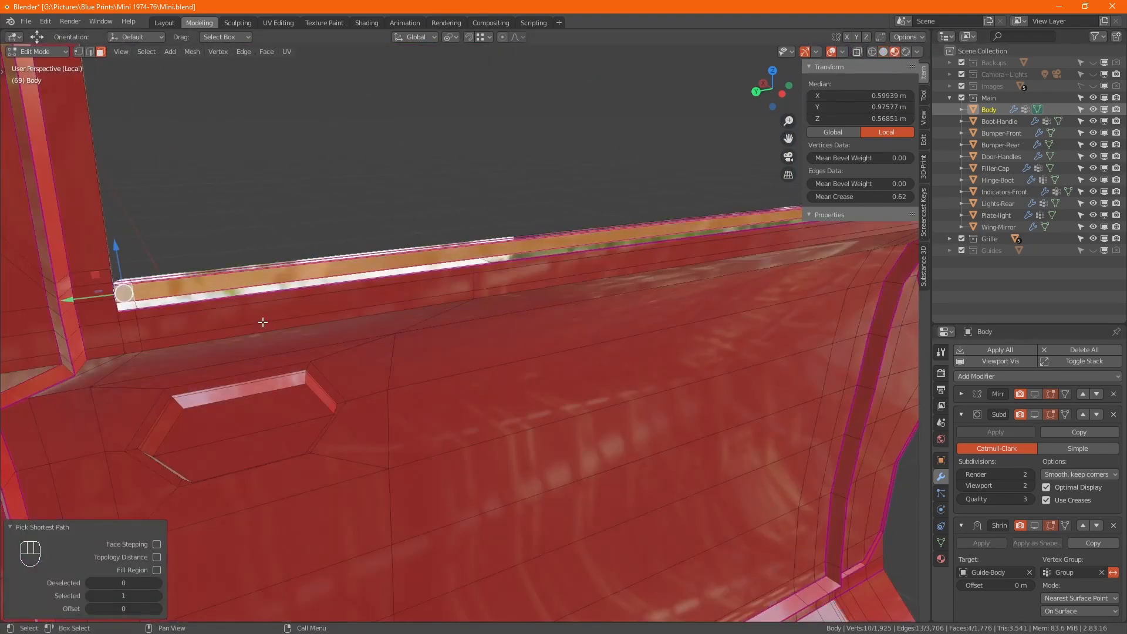
left_click(120, 304)
middle_click_drag(643, 357, 305, 468)
left_click(464, 346, "ctrl")
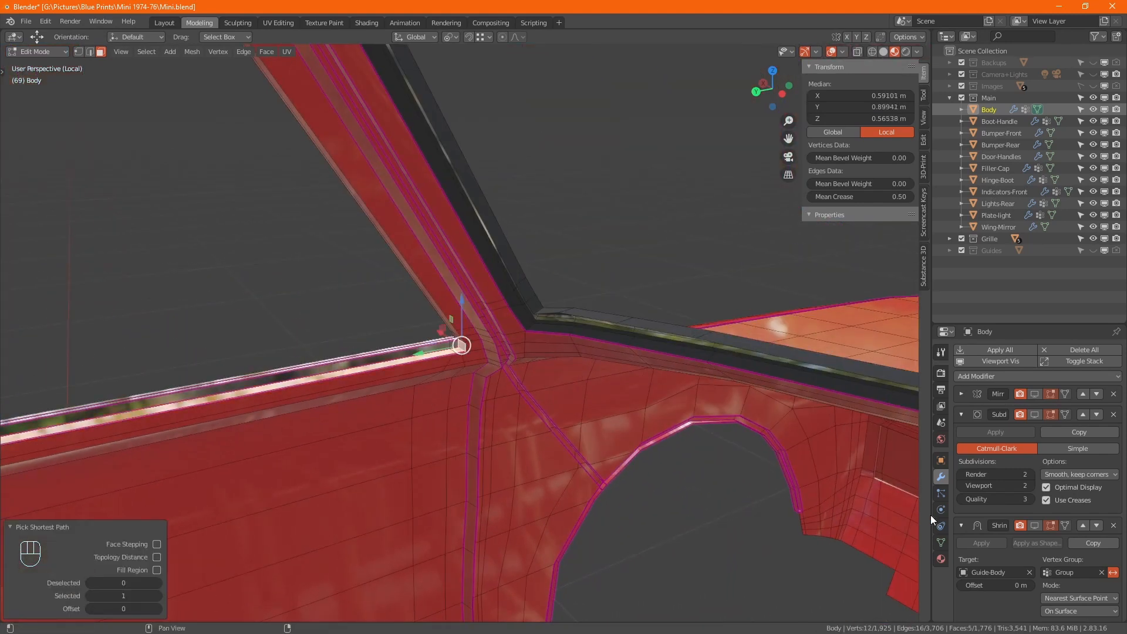
left_click(940, 558)
left_click(978, 367)
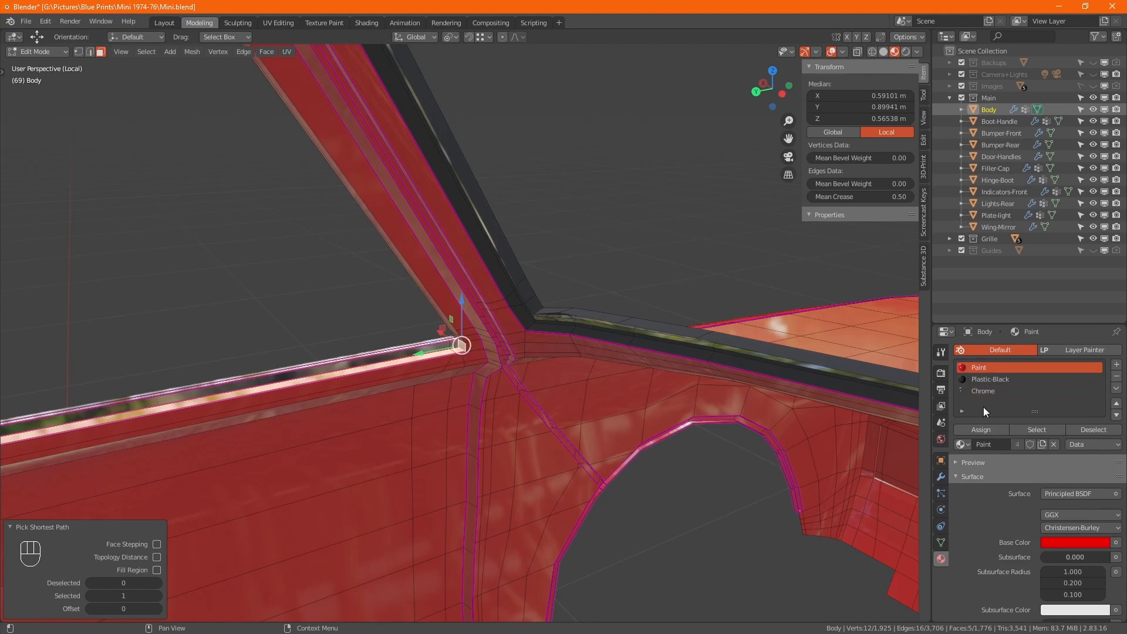
left_click(983, 432)
Step: Select the small leftover chrome face at the rear end of the door window sill and assign it the Paint material
mouse_move(280, 433)
middle_mouse_down()
mouse_move(391, 415)
mouse_move(411, 387)
mouse_move(521, 340)
middle_mouse_up()
scroll(520, 340, "up", 4)
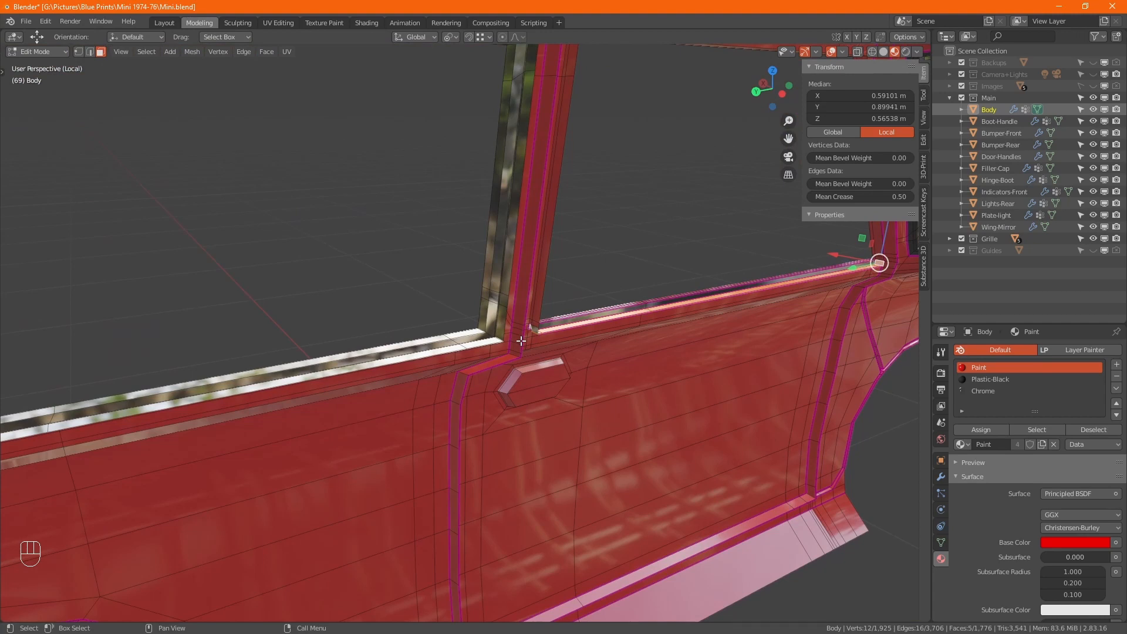
left_click(535, 329)
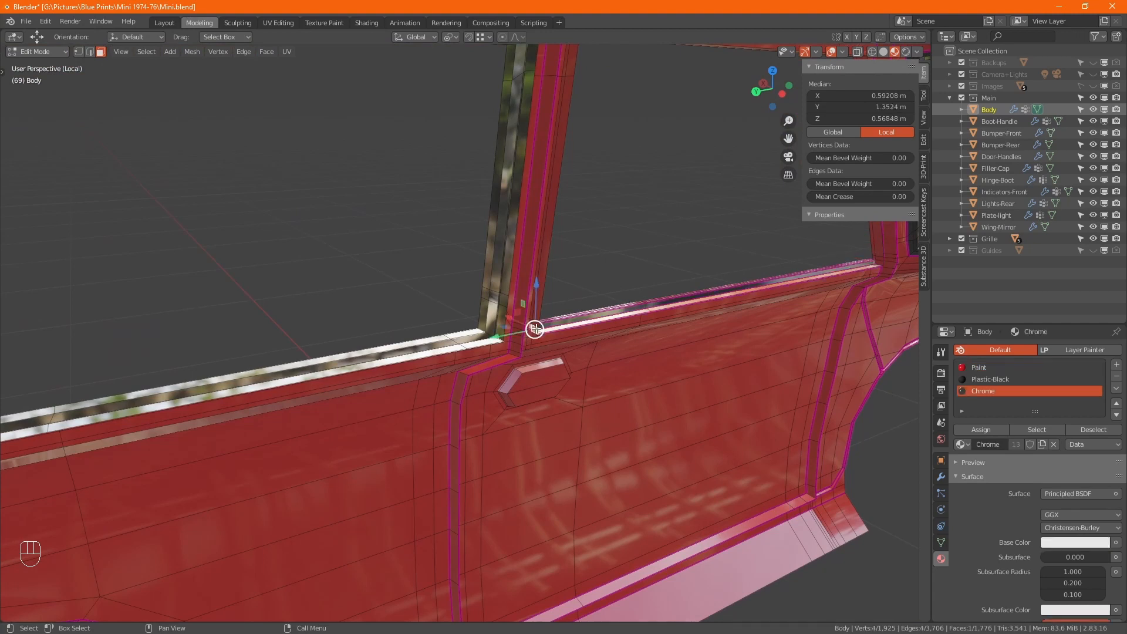
left_click(979, 367)
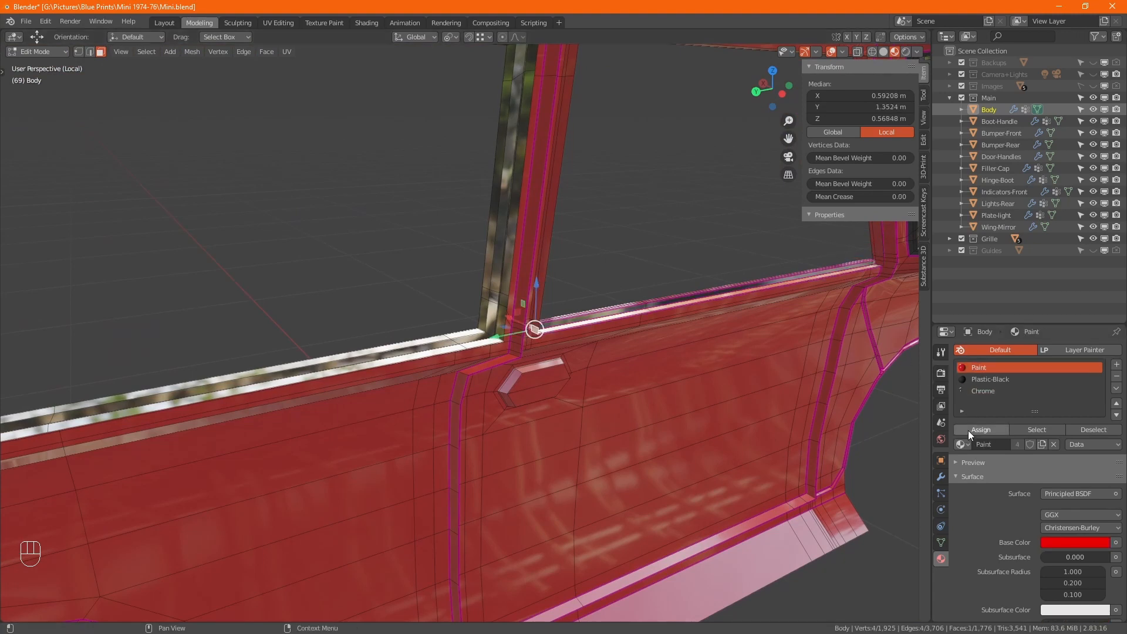
middle_click_drag(587, 305, 509, 269, "alt")
left_click(509, 268, "alt")
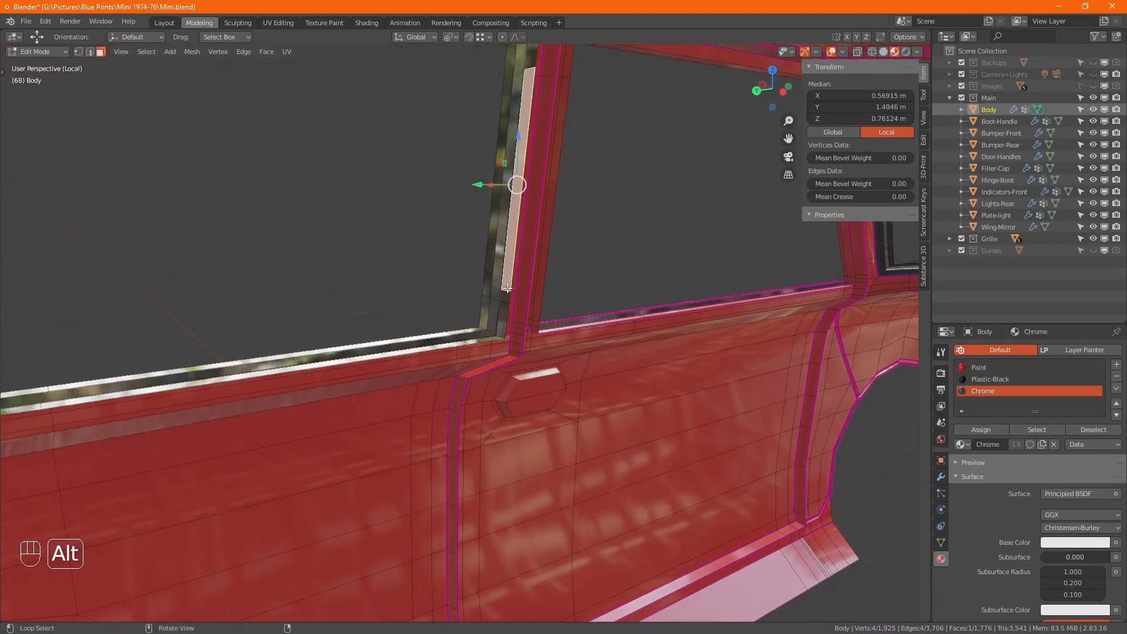
key("alt+a")
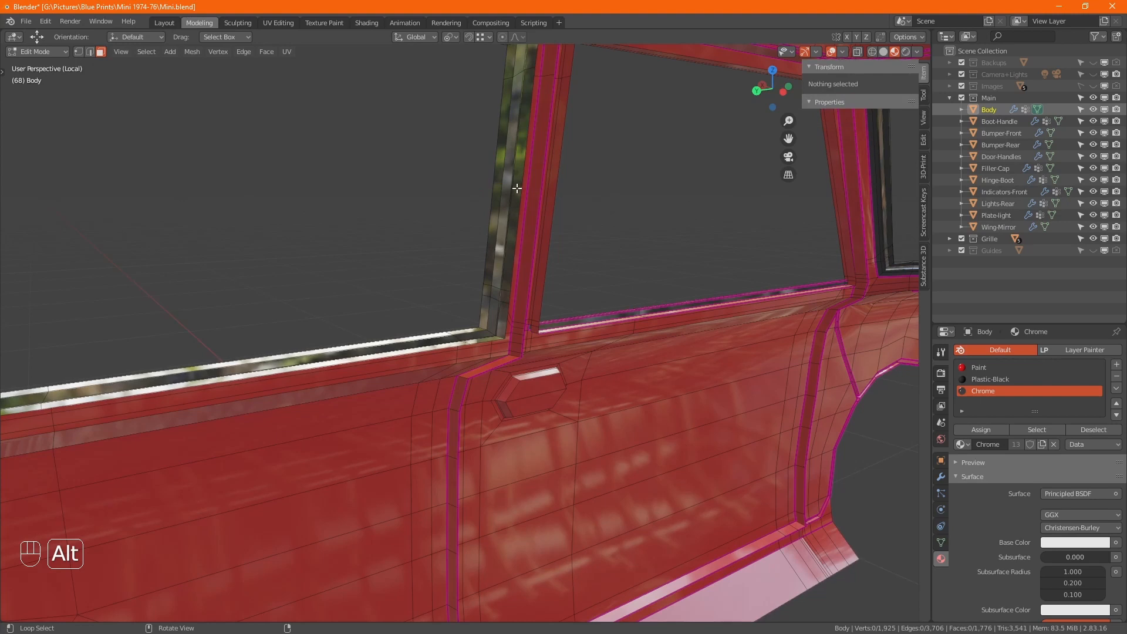
scroll(516, 189, "up", 5)
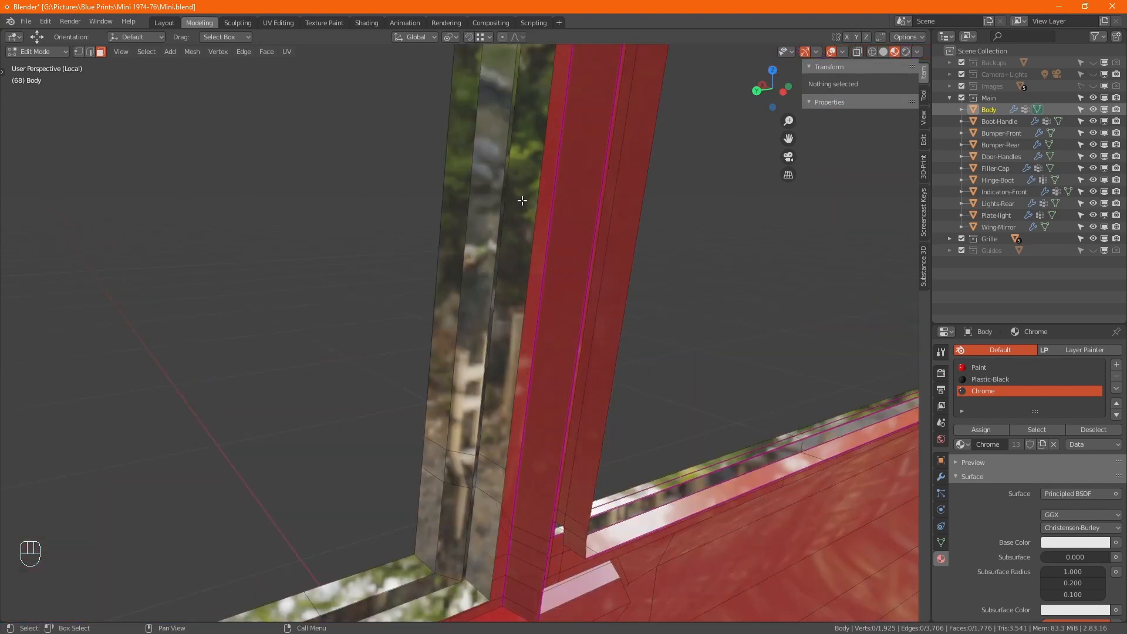
scroll(524, 196, "down", 4)
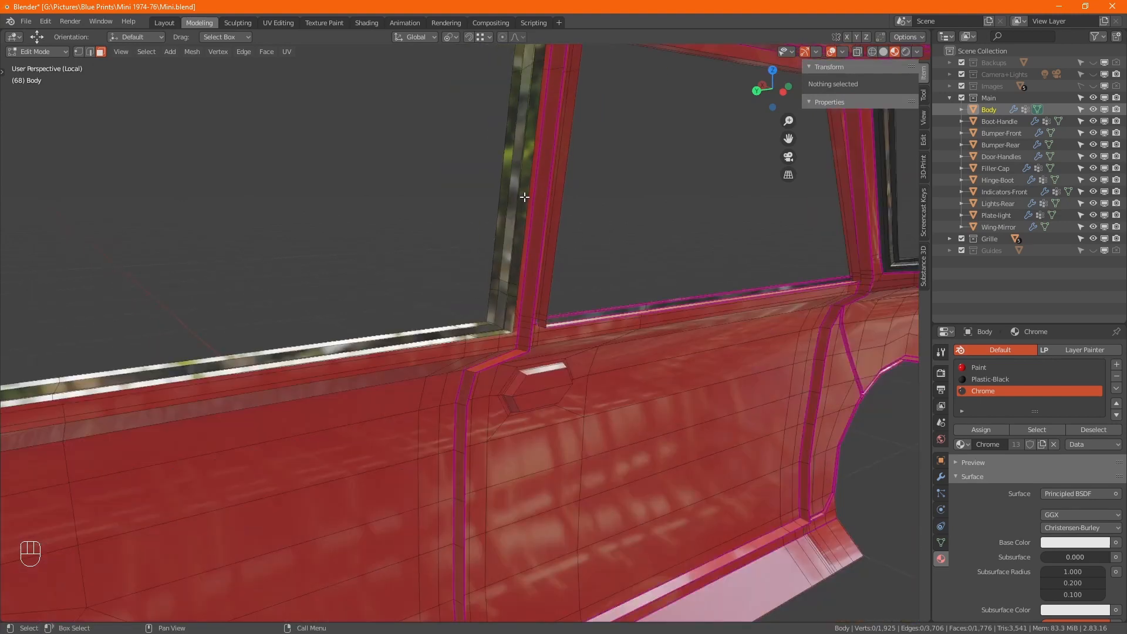
left_click(512, 289, "alt")
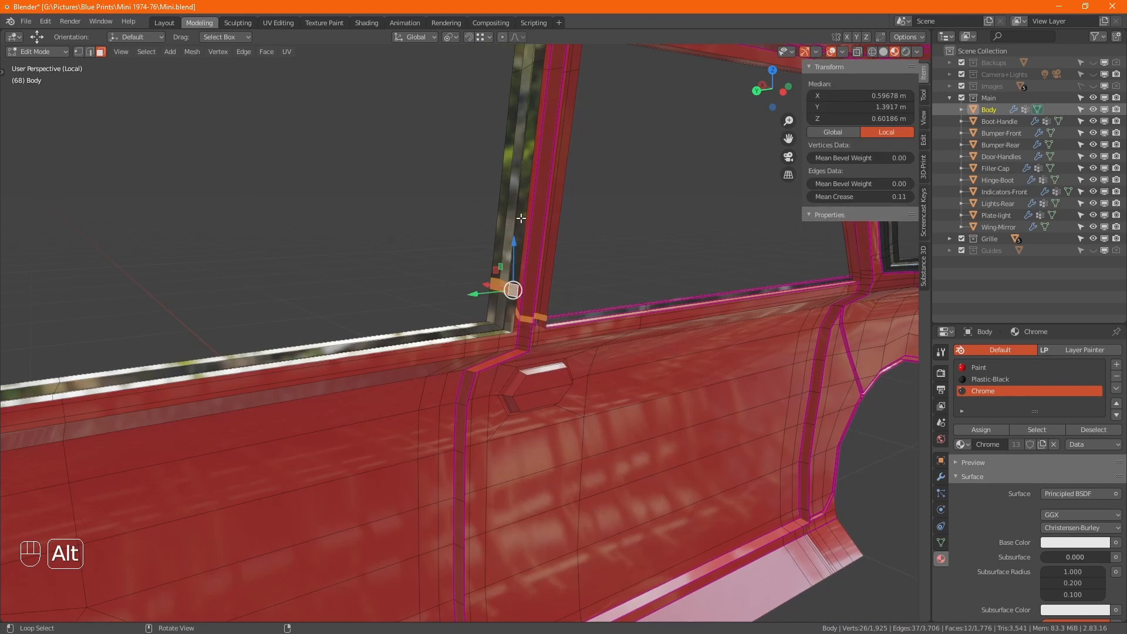
left_click(528, 143, "alt")
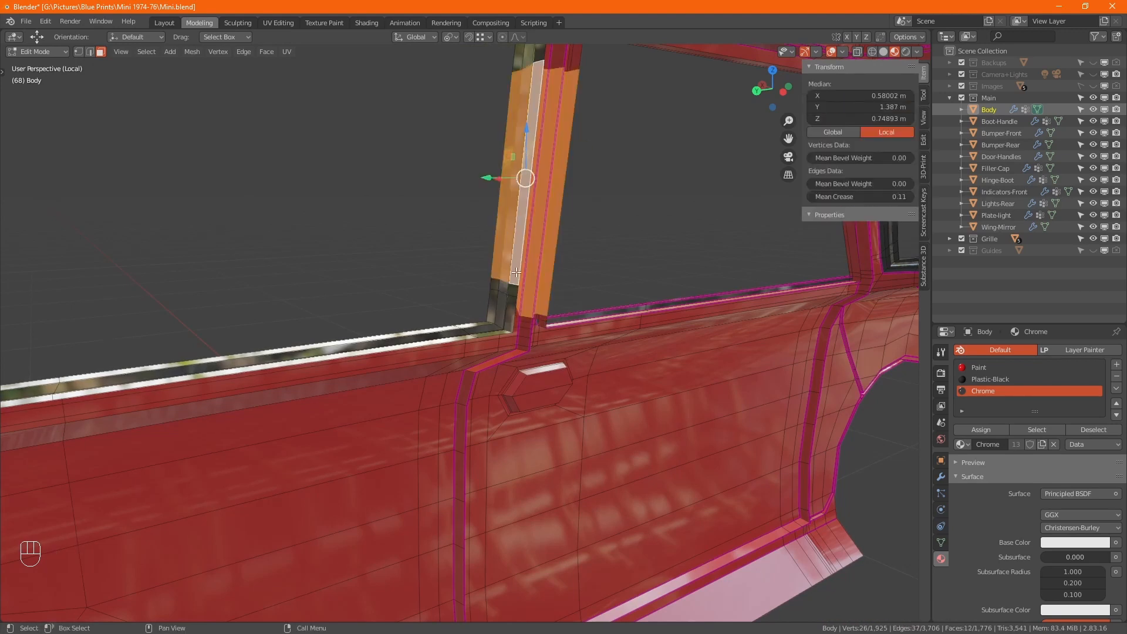
left_click(520, 240)
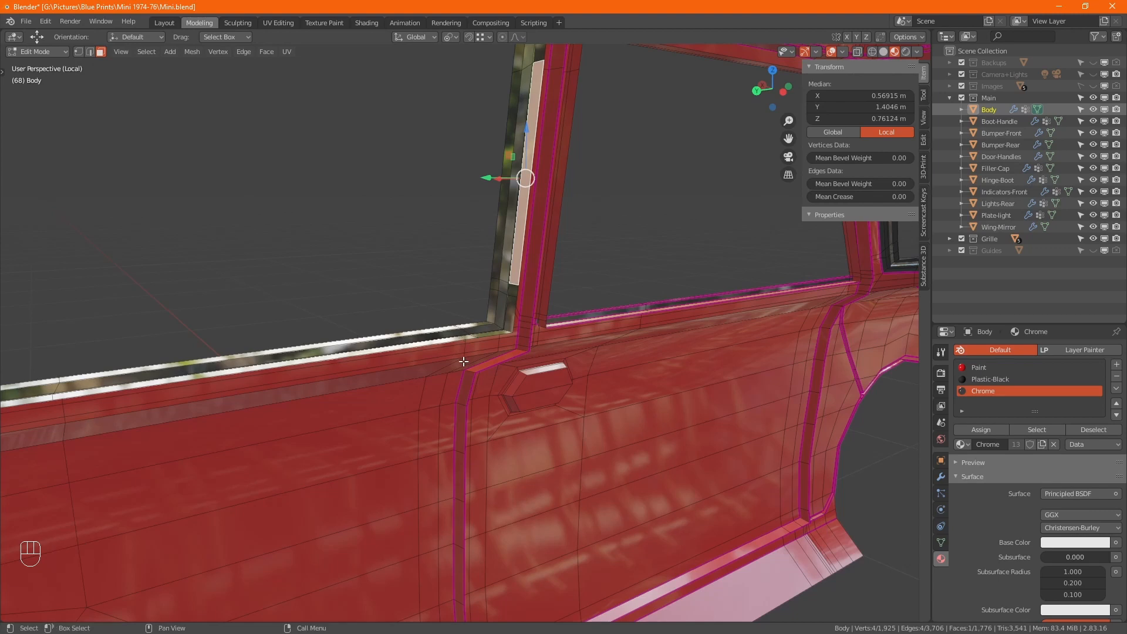
Step: In vertex mode, select the edge loop around the rear side window frame, grow the selection once and assign Plastic-Black to those faces
key("1")
left_click(494, 337, "alt")
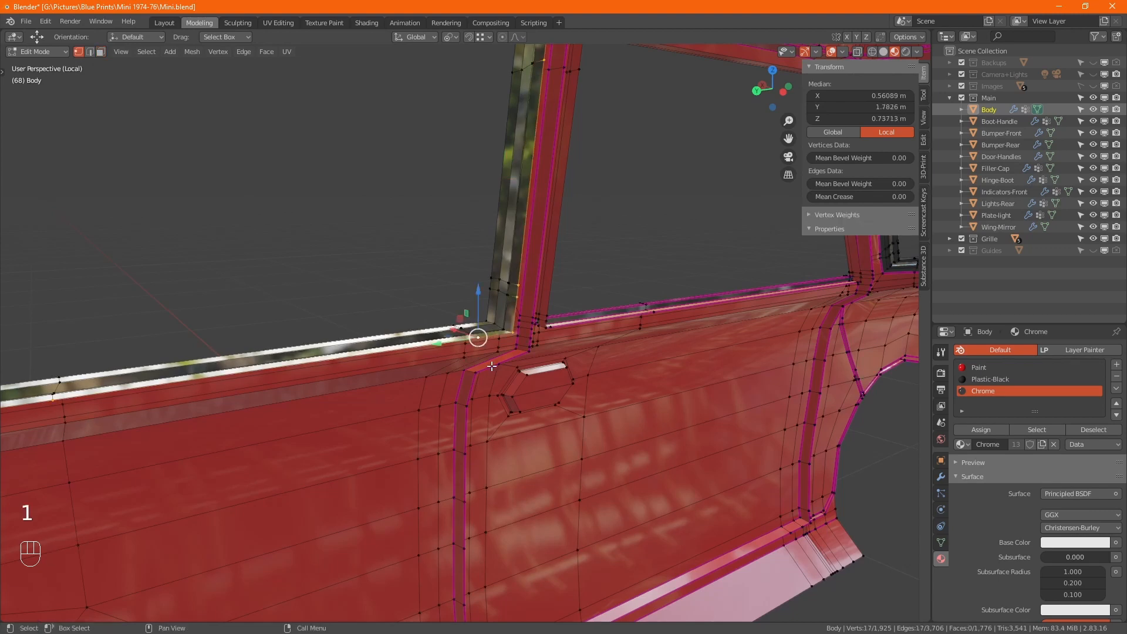
key("ctrl+KP_Add")
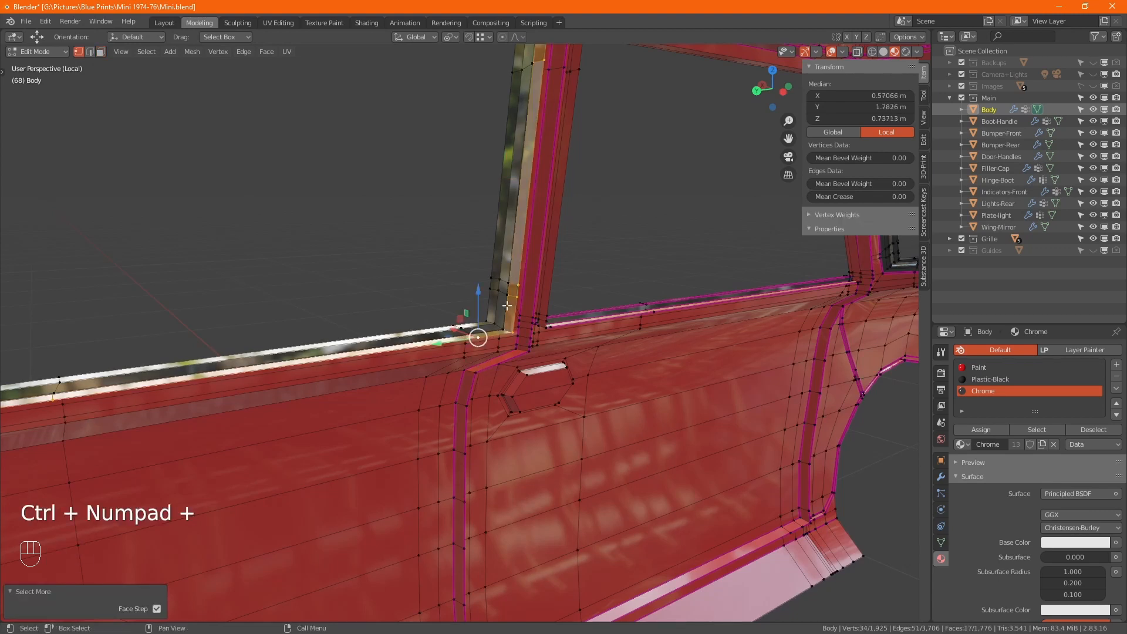
scroll(500, 299, "down", 3)
middle_click_drag(500, 299, 681, 340)
left_click(988, 381)
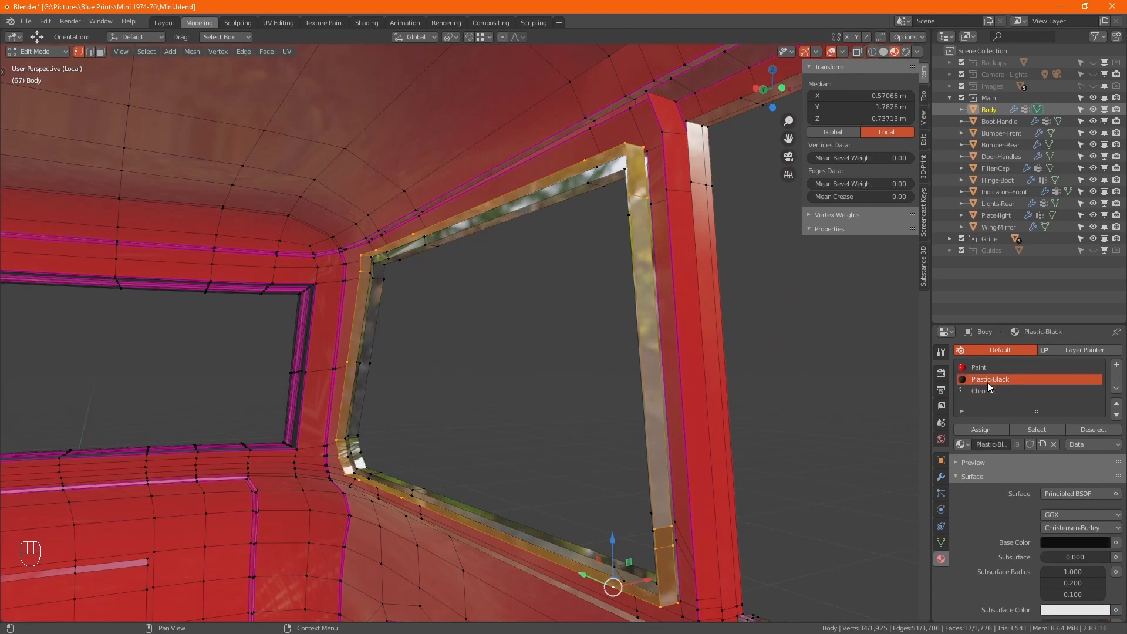
left_click(980, 429)
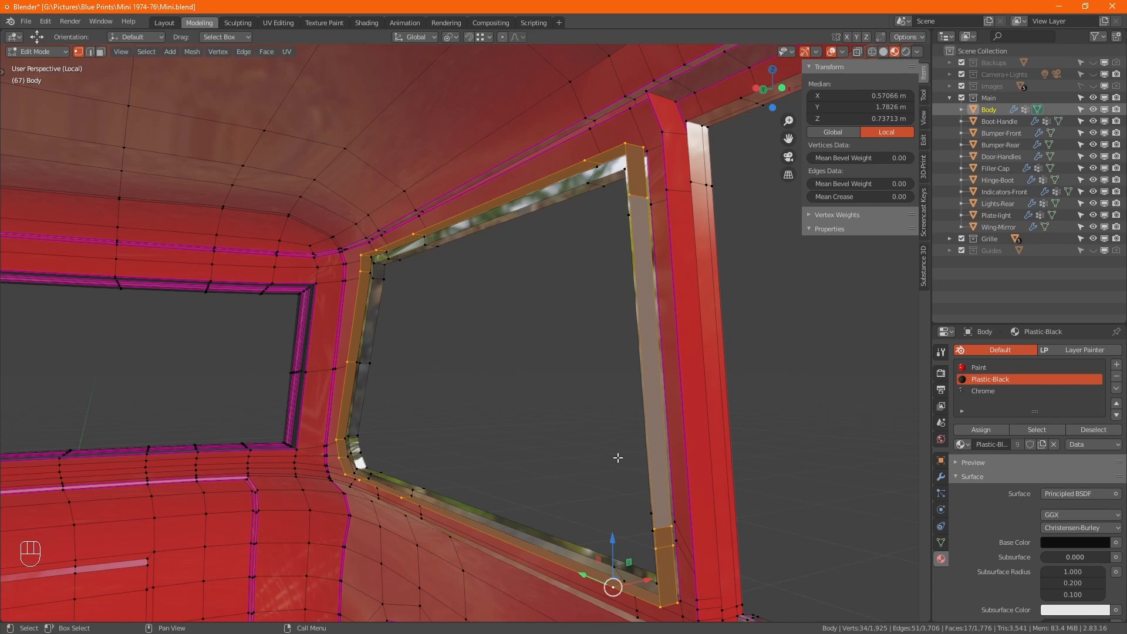
Step: In Object Mode, preview the window frames with Subdivision temporarily shown in the viewport and compare them with the open-door reference photo
middle_click_drag(617, 457, 694, 433, "alt")
key("Tab")
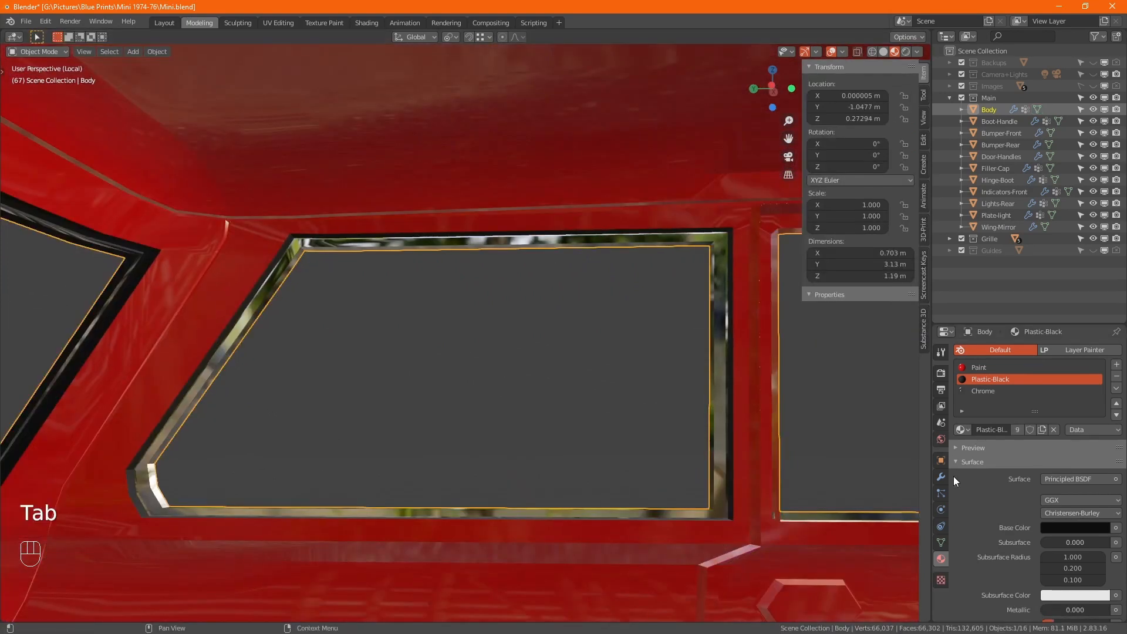
left_click(944, 476)
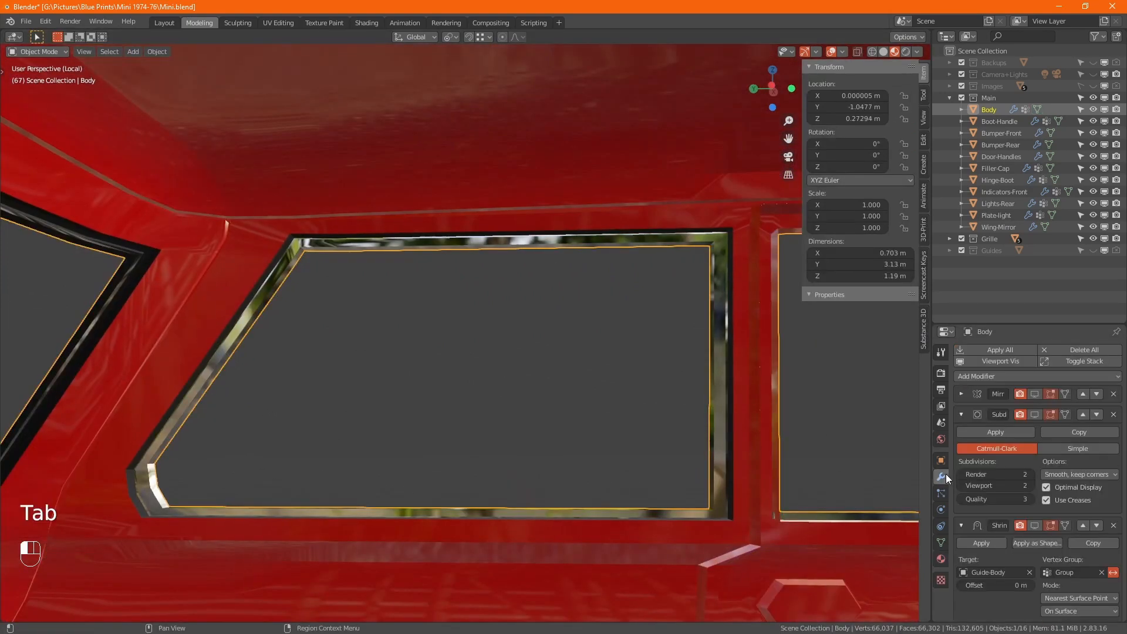
left_click(1033, 414)
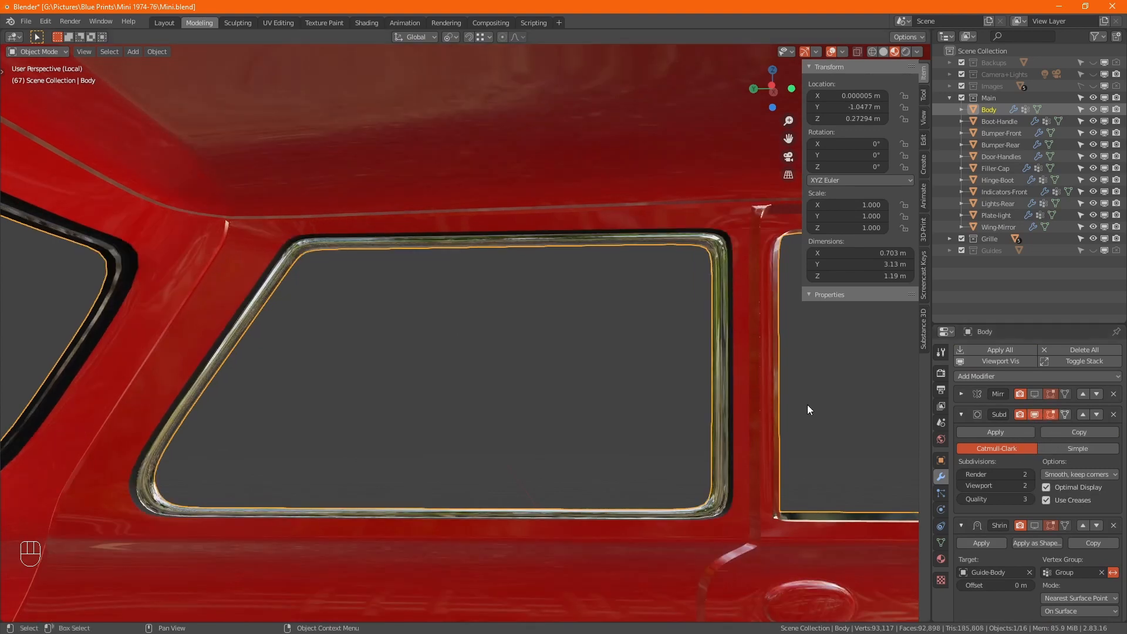
middle_click_drag(807, 405, 577, 375)
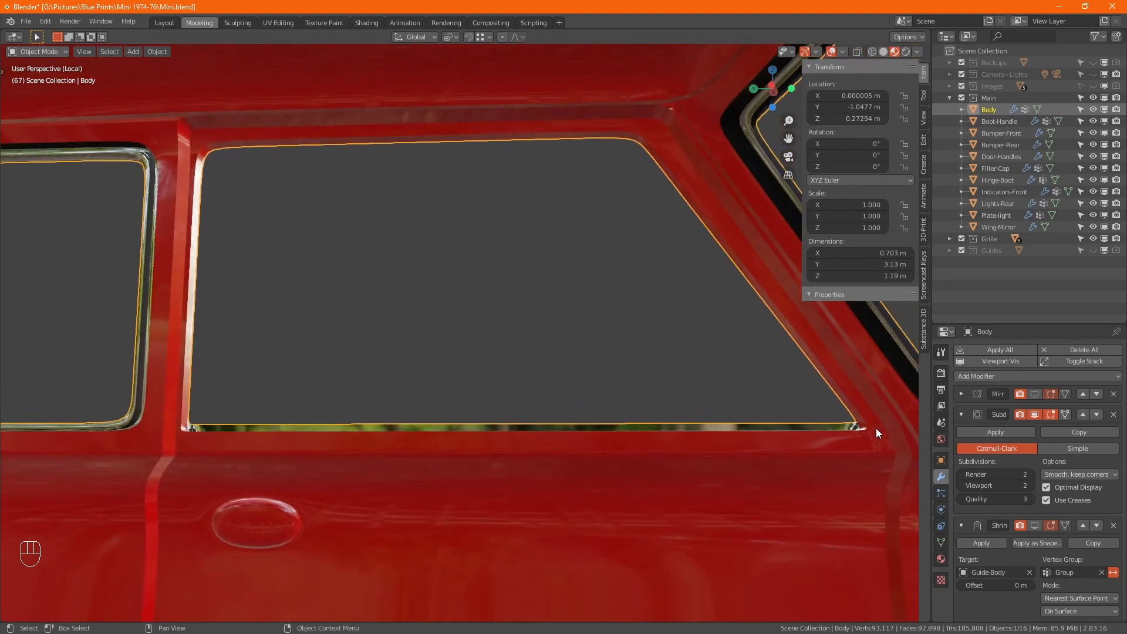
left_click(1034, 414)
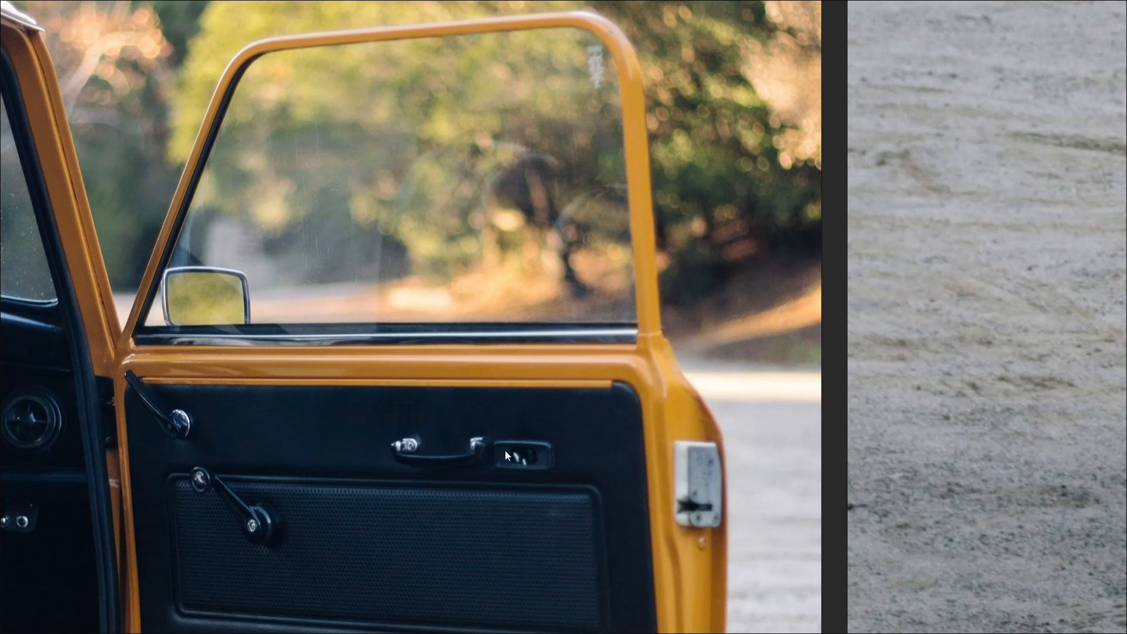
left_click_drag(505, 451, 521, 434)
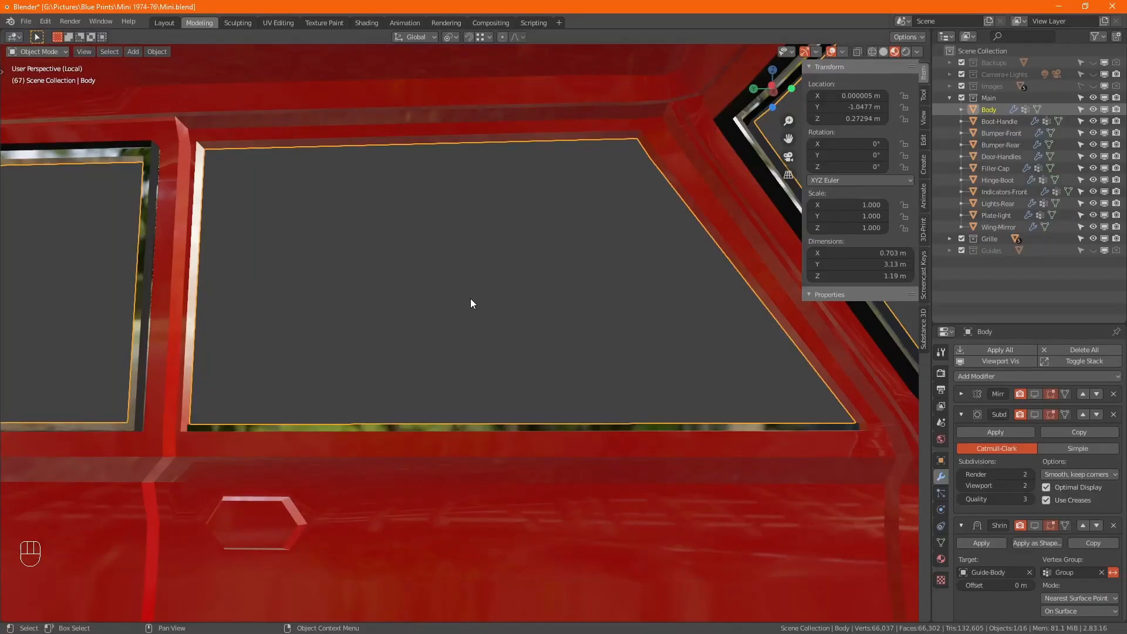
Step: Switch the viewport to solid shading, examine the whole body from the side and front, and save the file
scroll(471, 302, "down", 4)
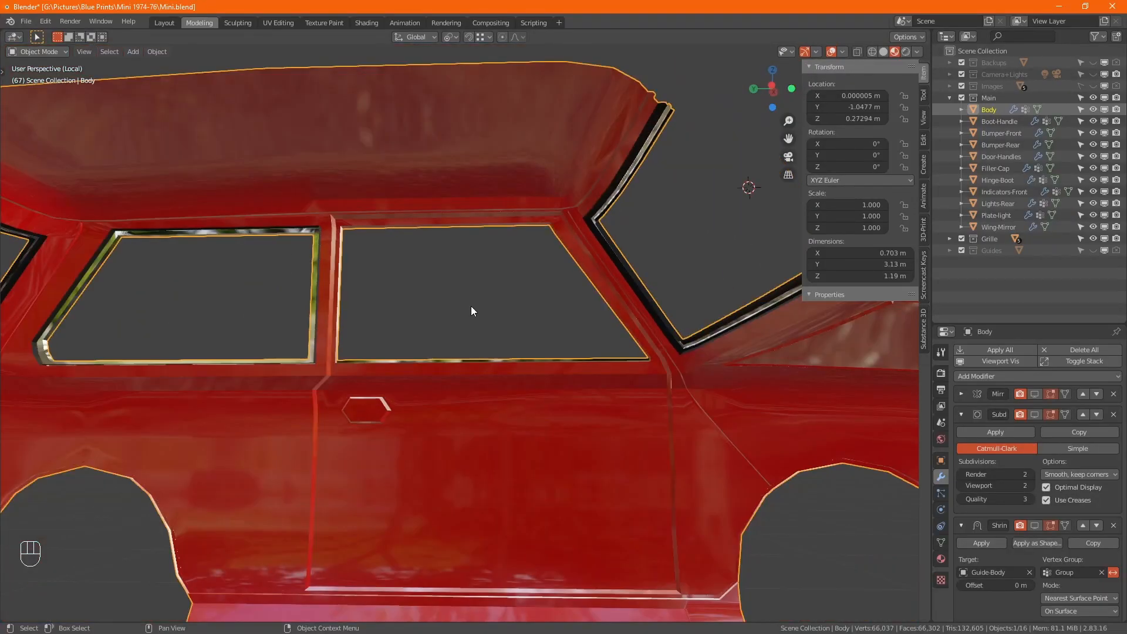
left_click(884, 51)
mouse_move(500, 307)
middle_mouse_down("alt")
mouse_move(522, 351)
mouse_move(429, 385)
mouse_move(484, 376)
middle_mouse_up("alt")
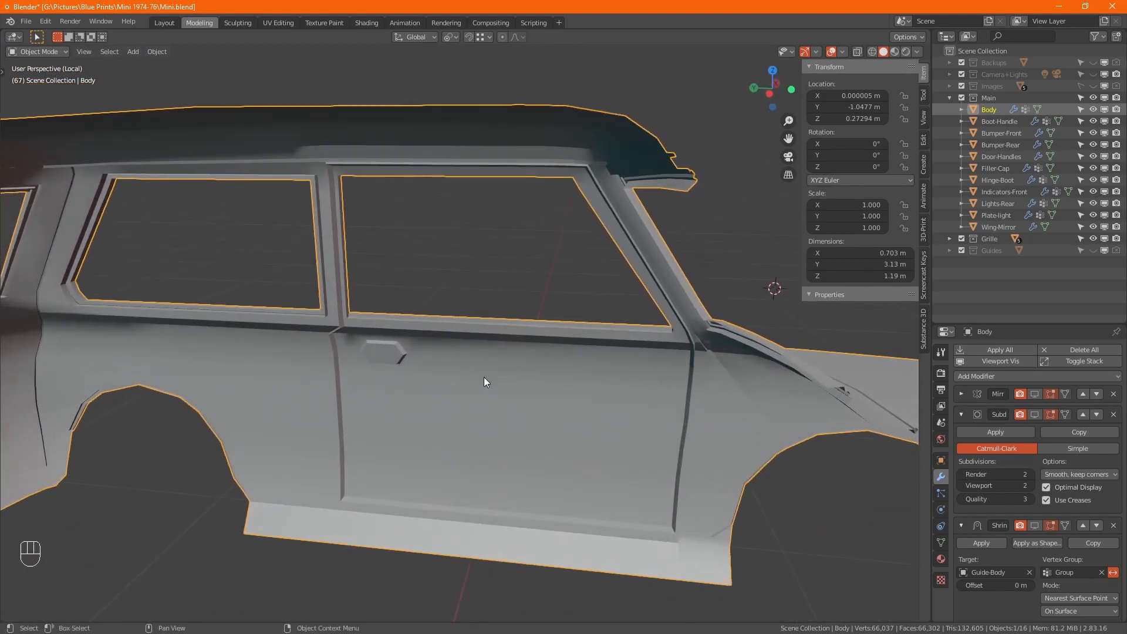
middle_click_drag(545, 402, 364, 408, "alt")
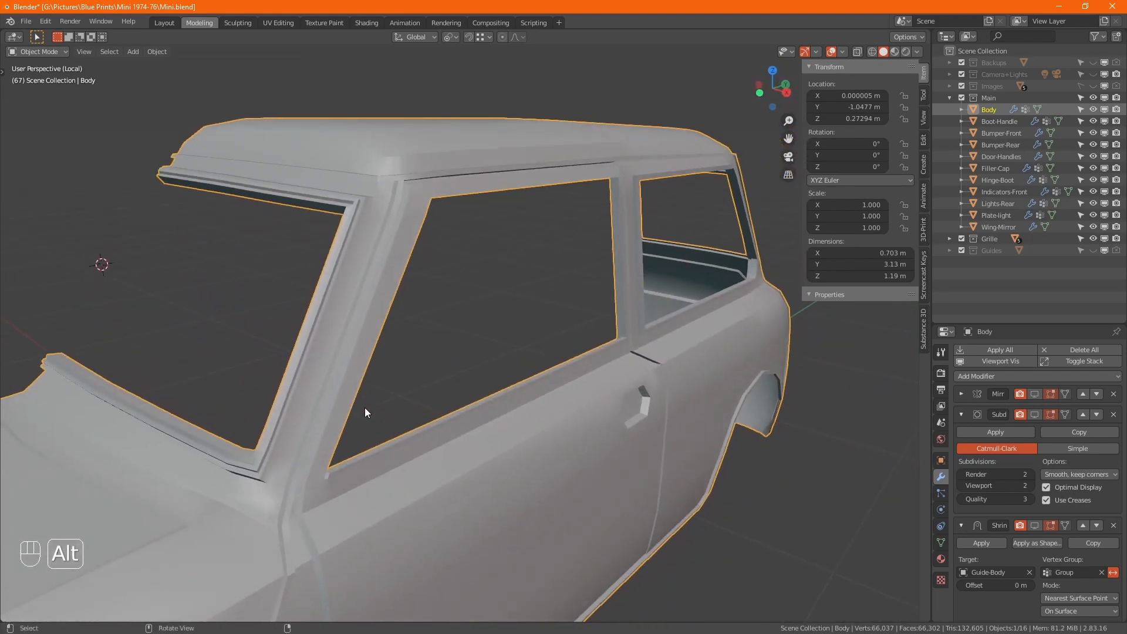
scroll(368, 445, "up", 4)
scroll(368, 445, "down", 10)
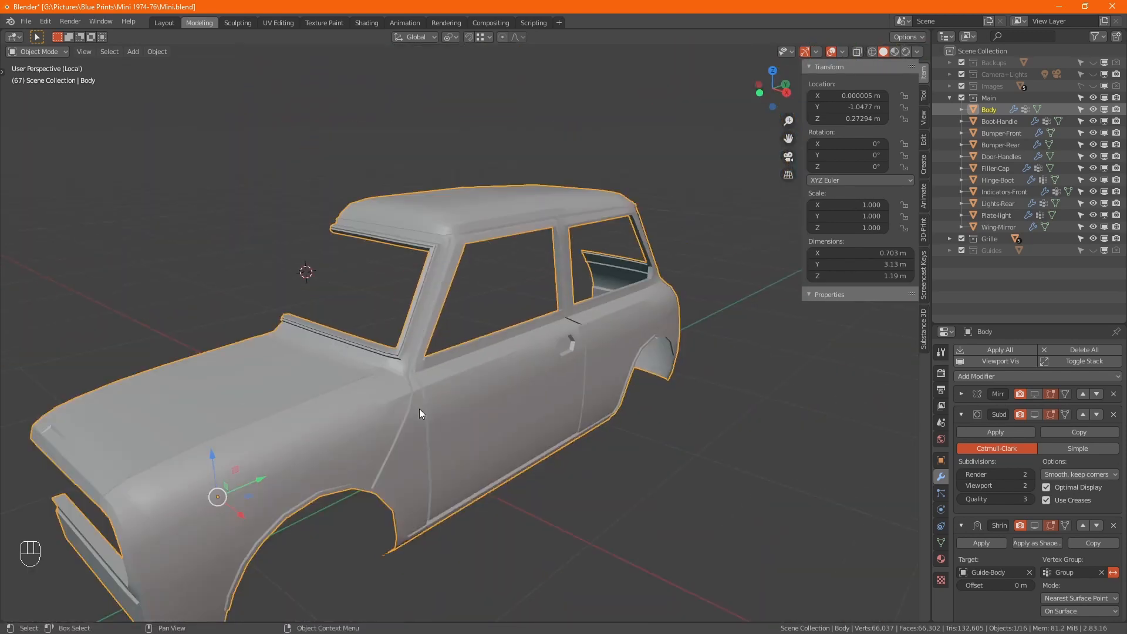
middle_click_drag(463, 375, 465, 373)
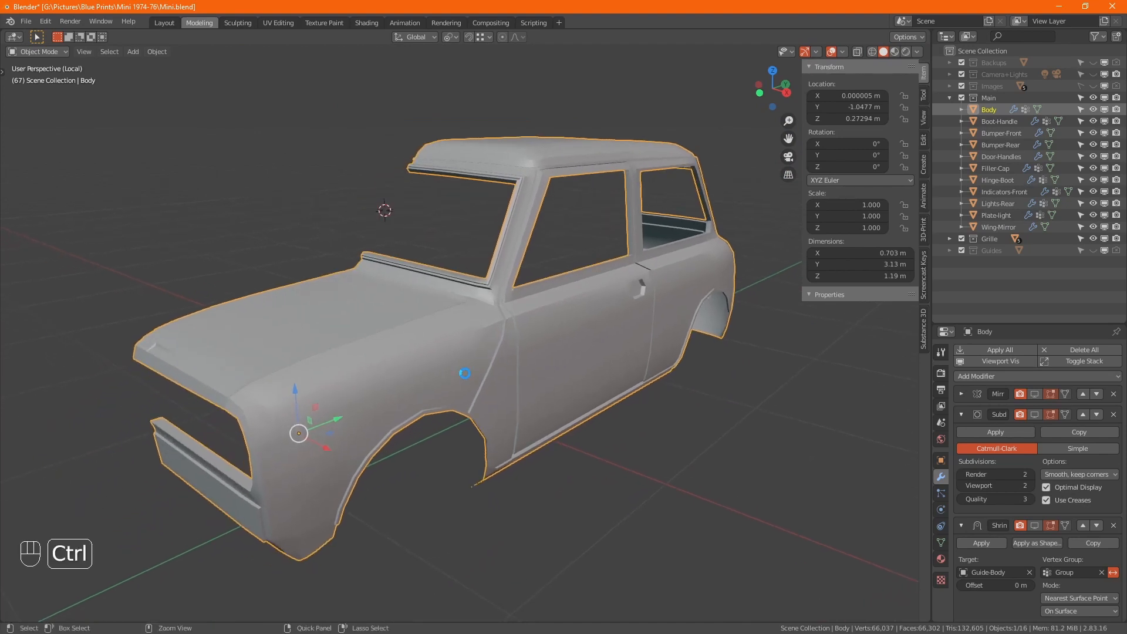
key("ctrl+s")
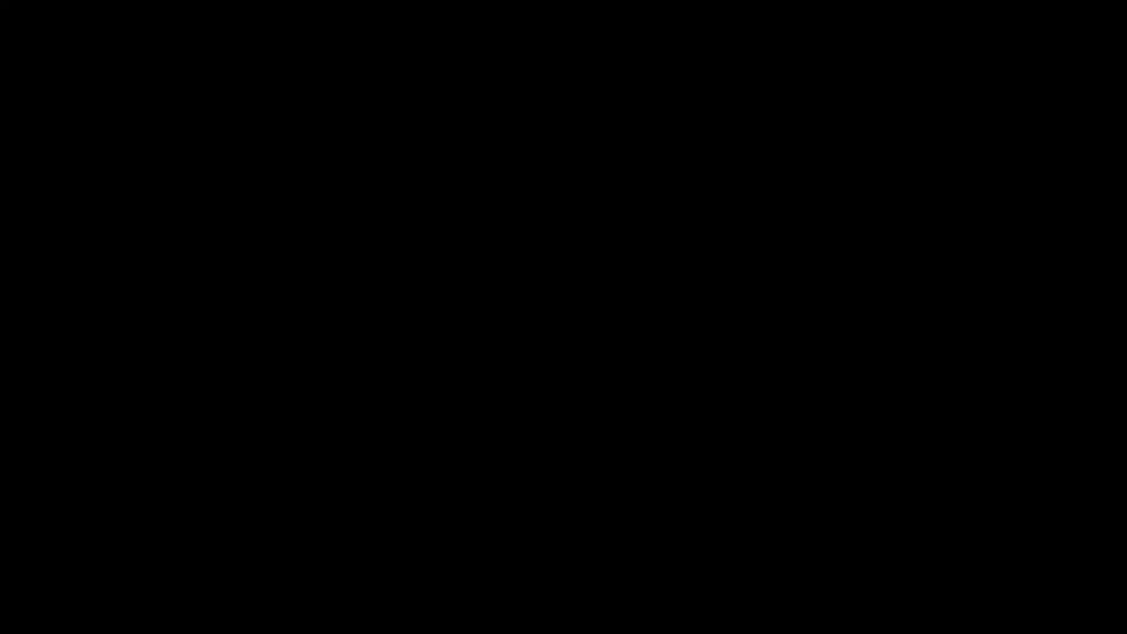